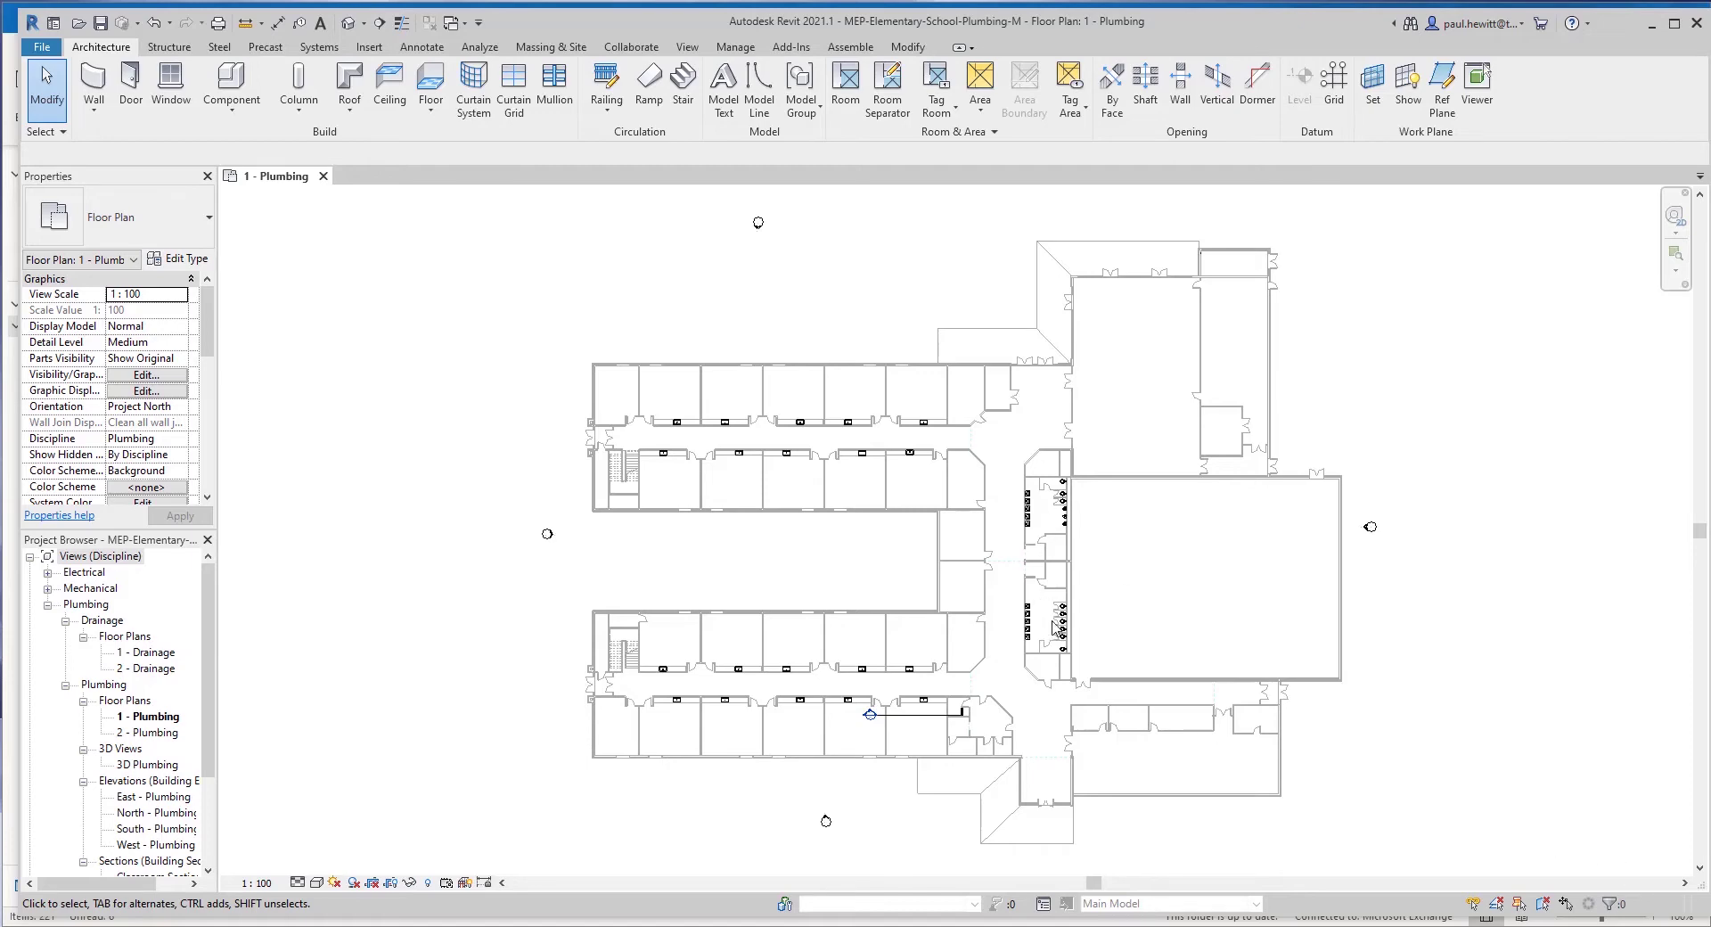
Zoom and pan to the Level 1 restroom and window-select the six stall toilets
{"action": "scroll", "coordinate": [1054, 627], "scroll_direction": "up", "scroll_amount": 1}
{"action": "scroll", "coordinate": [1060, 633], "scroll_direction": "up", "scroll_amount": 3}
{"action": "scroll", "coordinate": [1069, 651], "scroll_direction": "up", "scroll_amount": 3}
{"action": "scroll", "coordinate": [1081, 670], "scroll_direction": "up", "scroll_amount": 1}
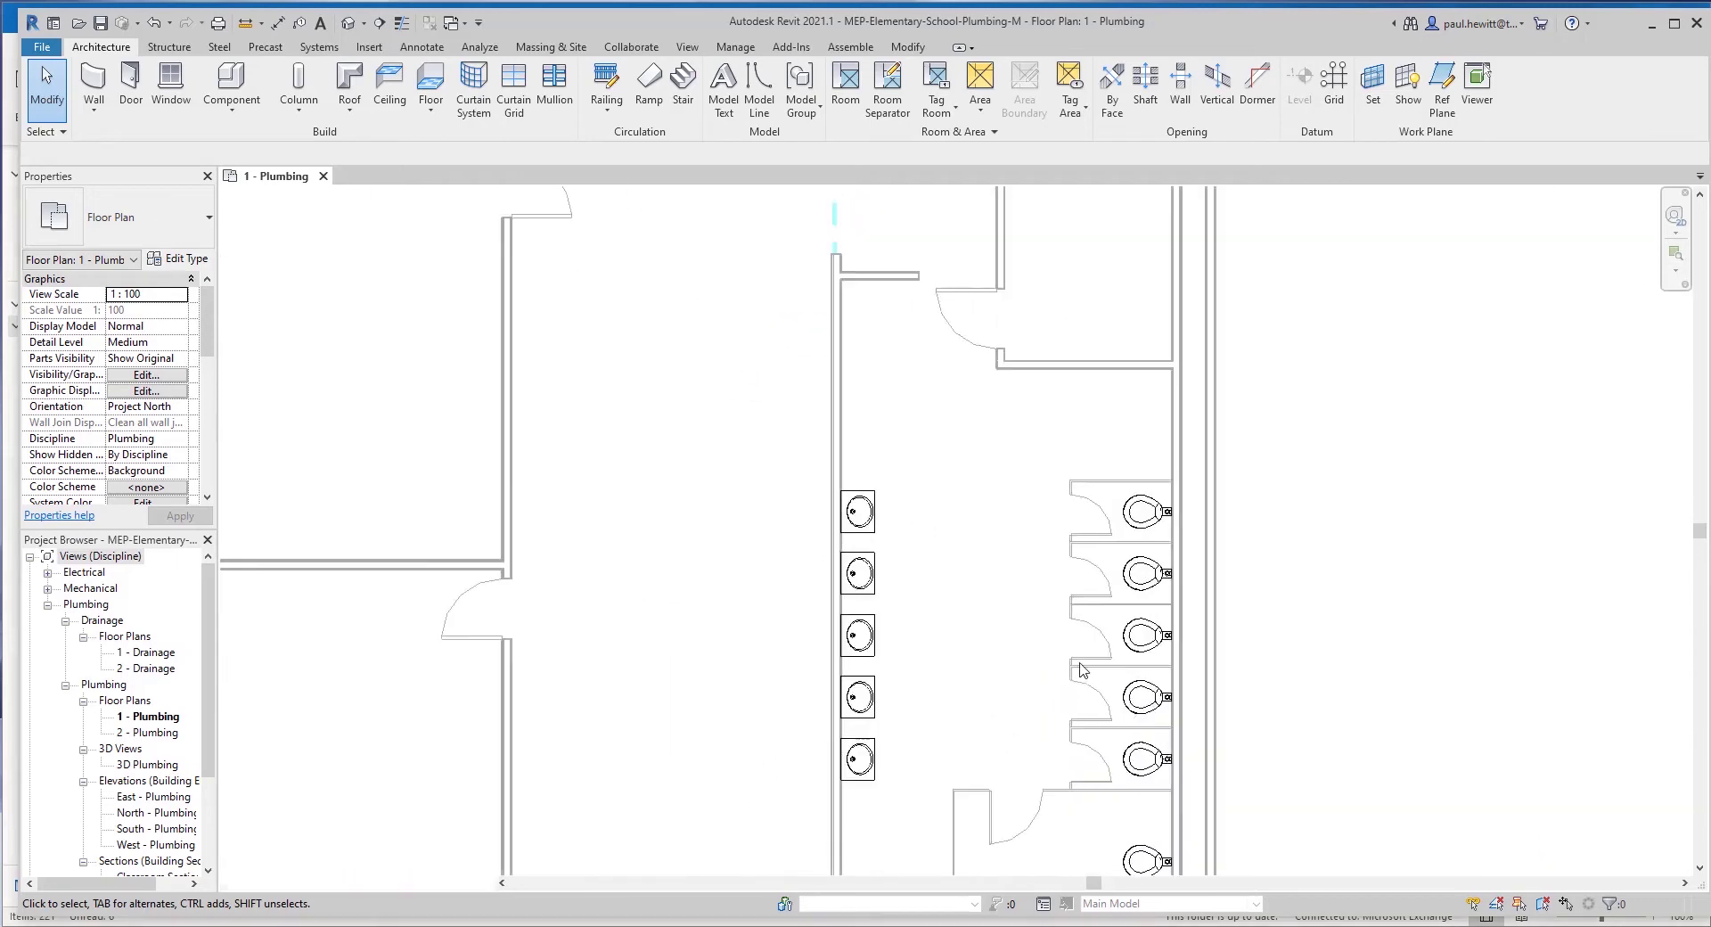
{"action": "middle_click_drag", "start_coordinate": [1011, 607], "coordinate": [772, 421]}
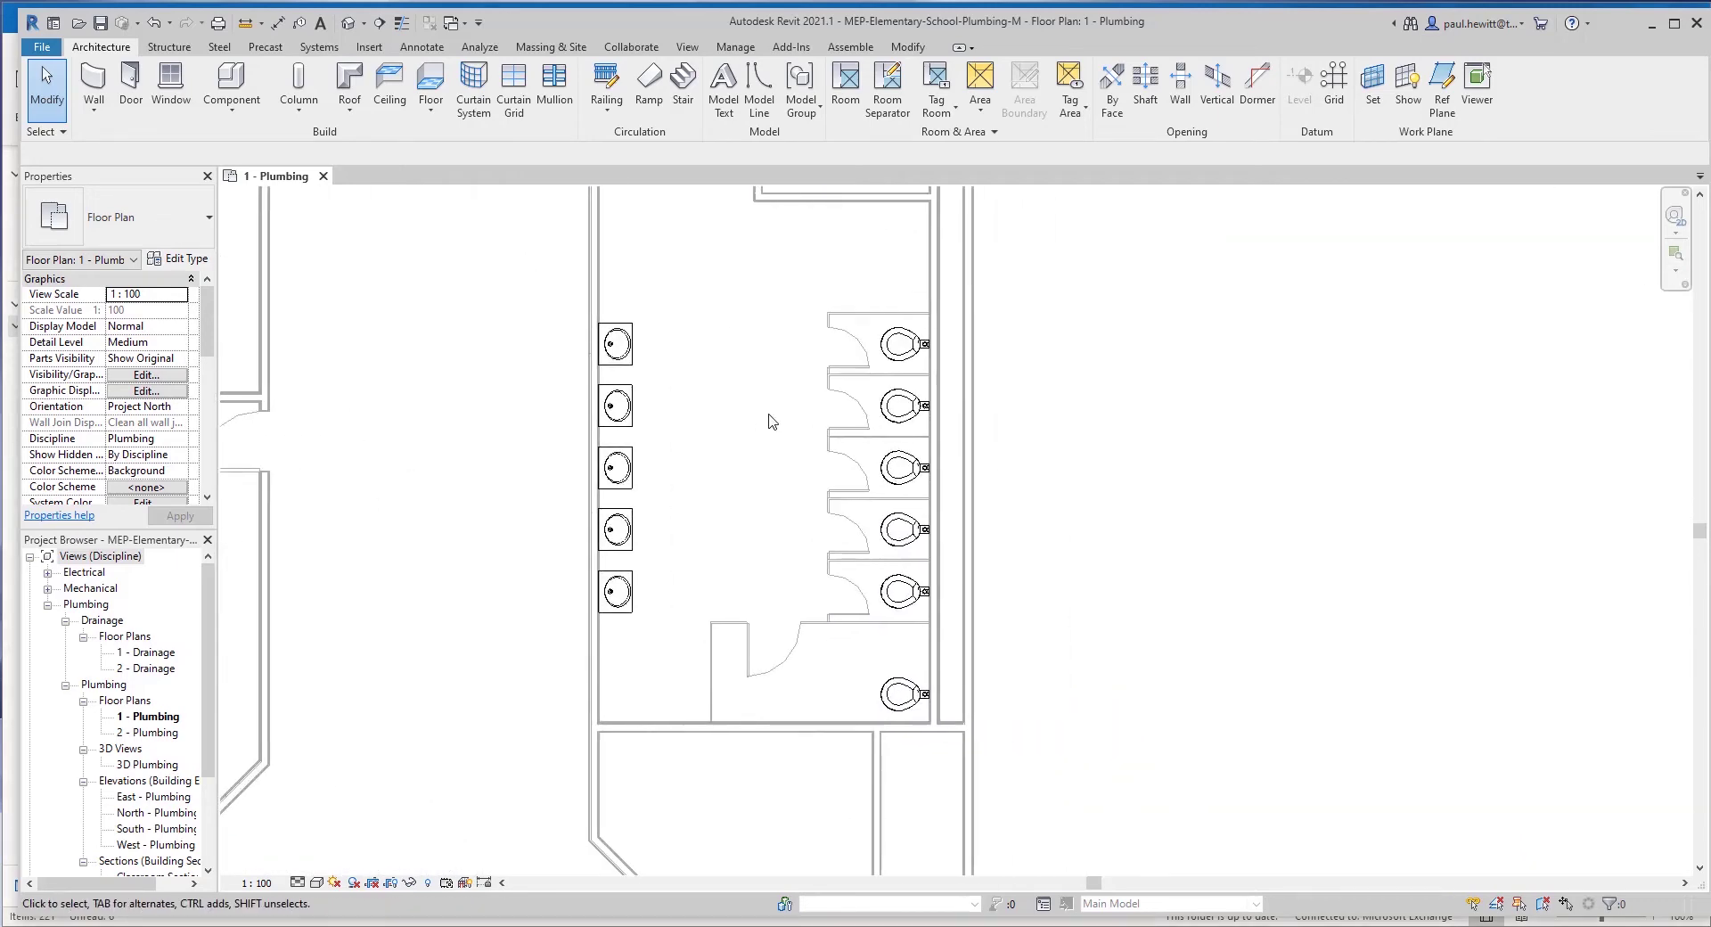
{"action": "left_click_drag", "start_coordinate": [852, 291], "coordinate": [1013, 741]}
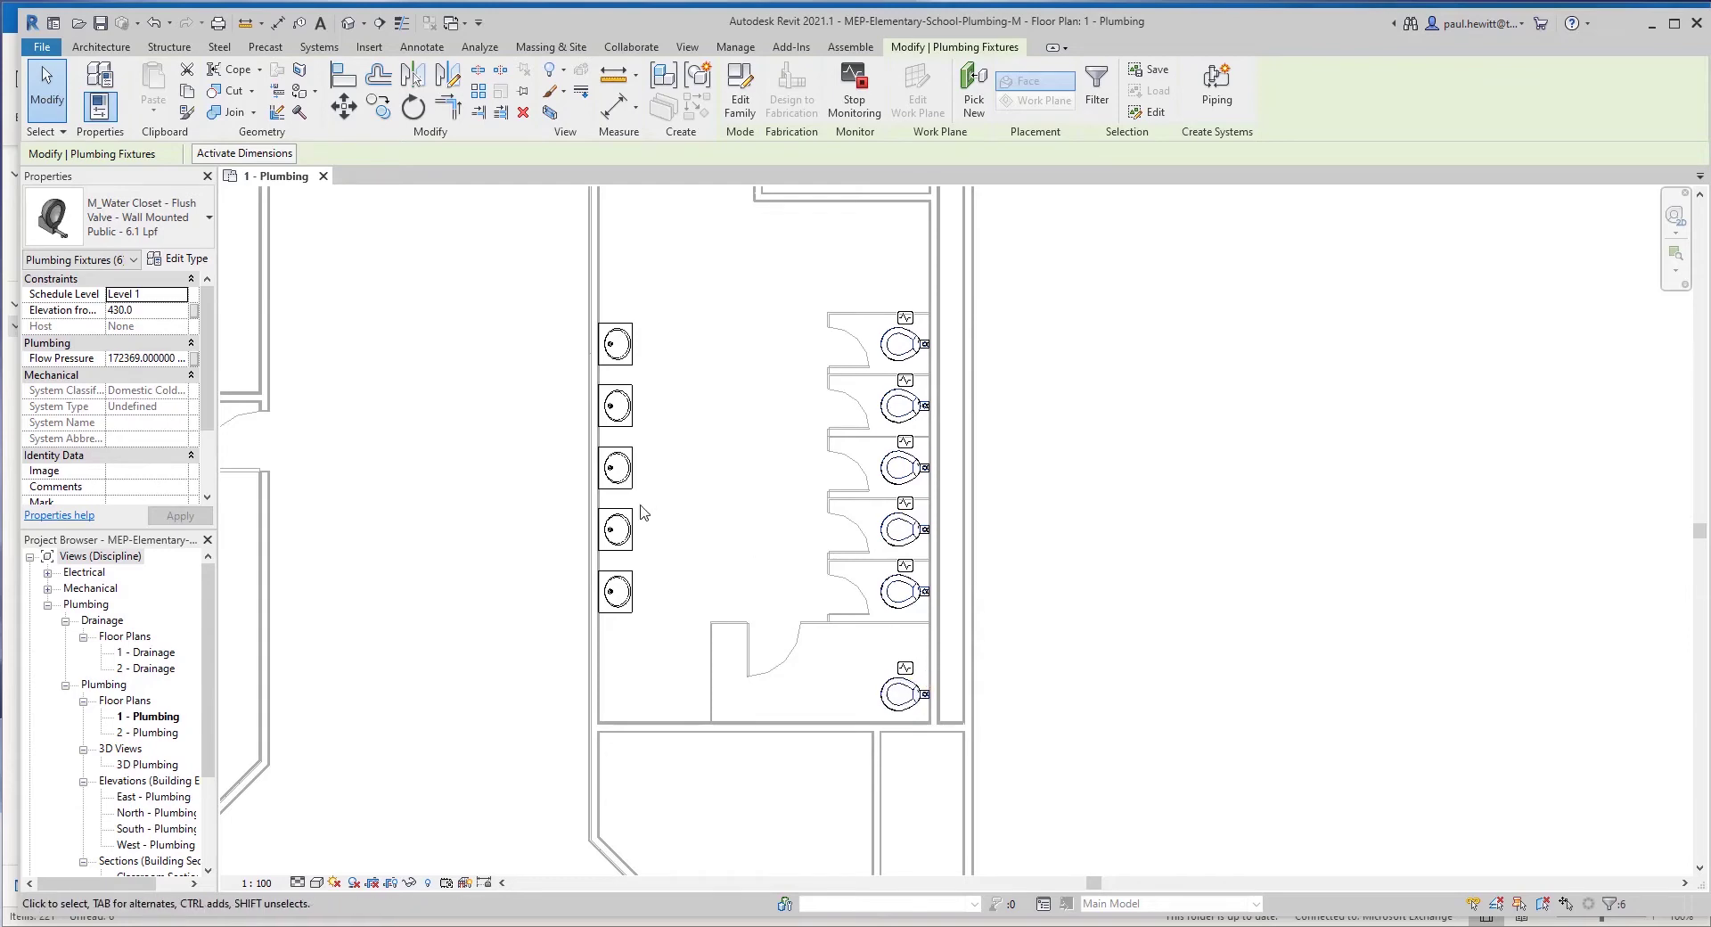
Clear the toilet selection and zoom in closer on the restroom fixtures
{"action": "mouse_move", "coordinate": [540, 279]}
{"action": "left_mouse_down"}
{"action": "mouse_move", "coordinate": [655, 539]}
{"action": "mouse_move", "coordinate": [676, 648]}
{"action": "left_mouse_up"}
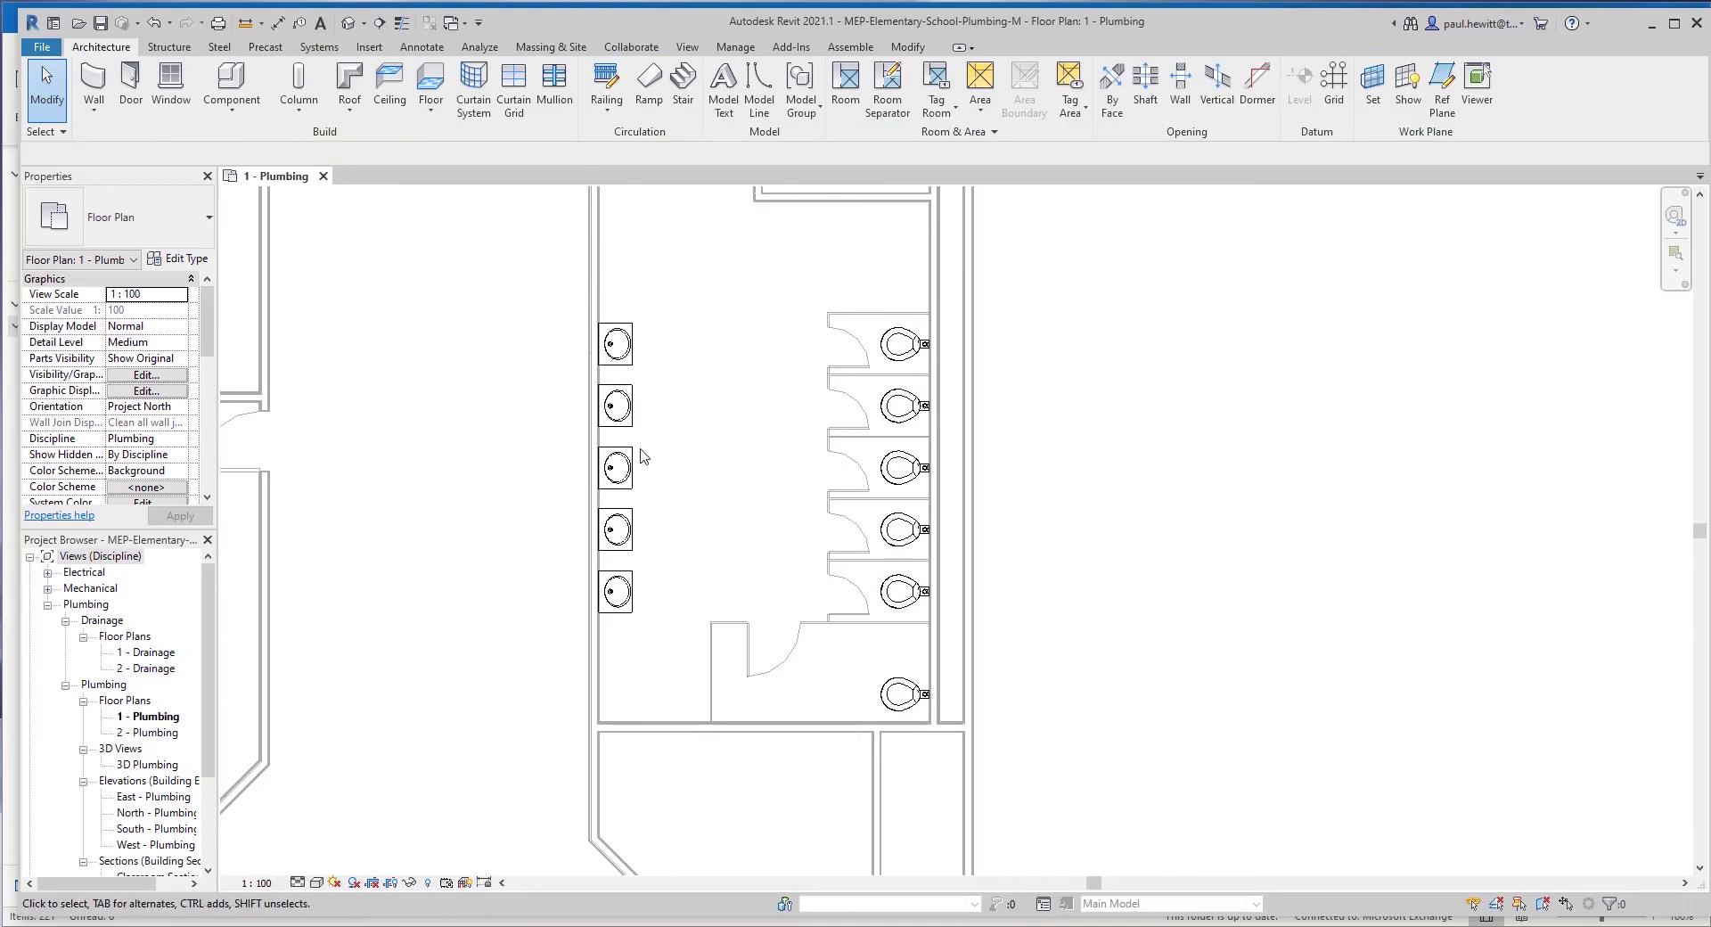
{"action": "scroll", "coordinate": [695, 450], "scroll_direction": "up", "scroll_amount": 1}
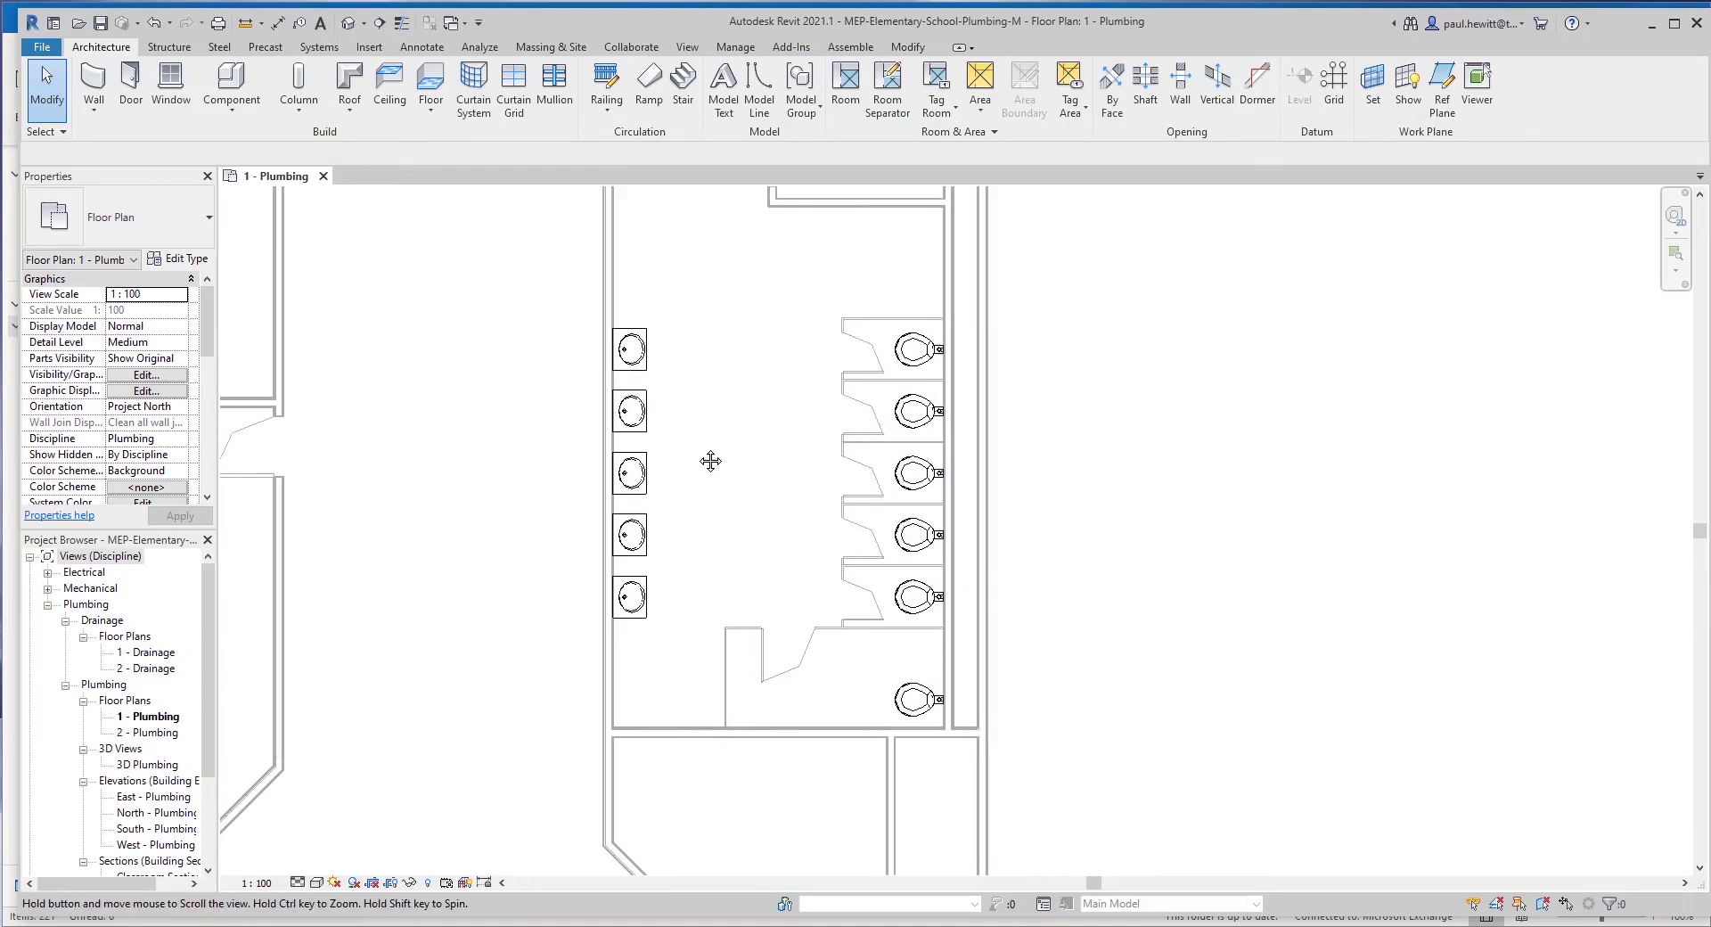
{"action": "middle_click_drag", "start_coordinate": [707, 463], "coordinate": [764, 440]}
{"action": "scroll", "coordinate": [764, 425], "scroll_direction": "up", "scroll_amount": 1}
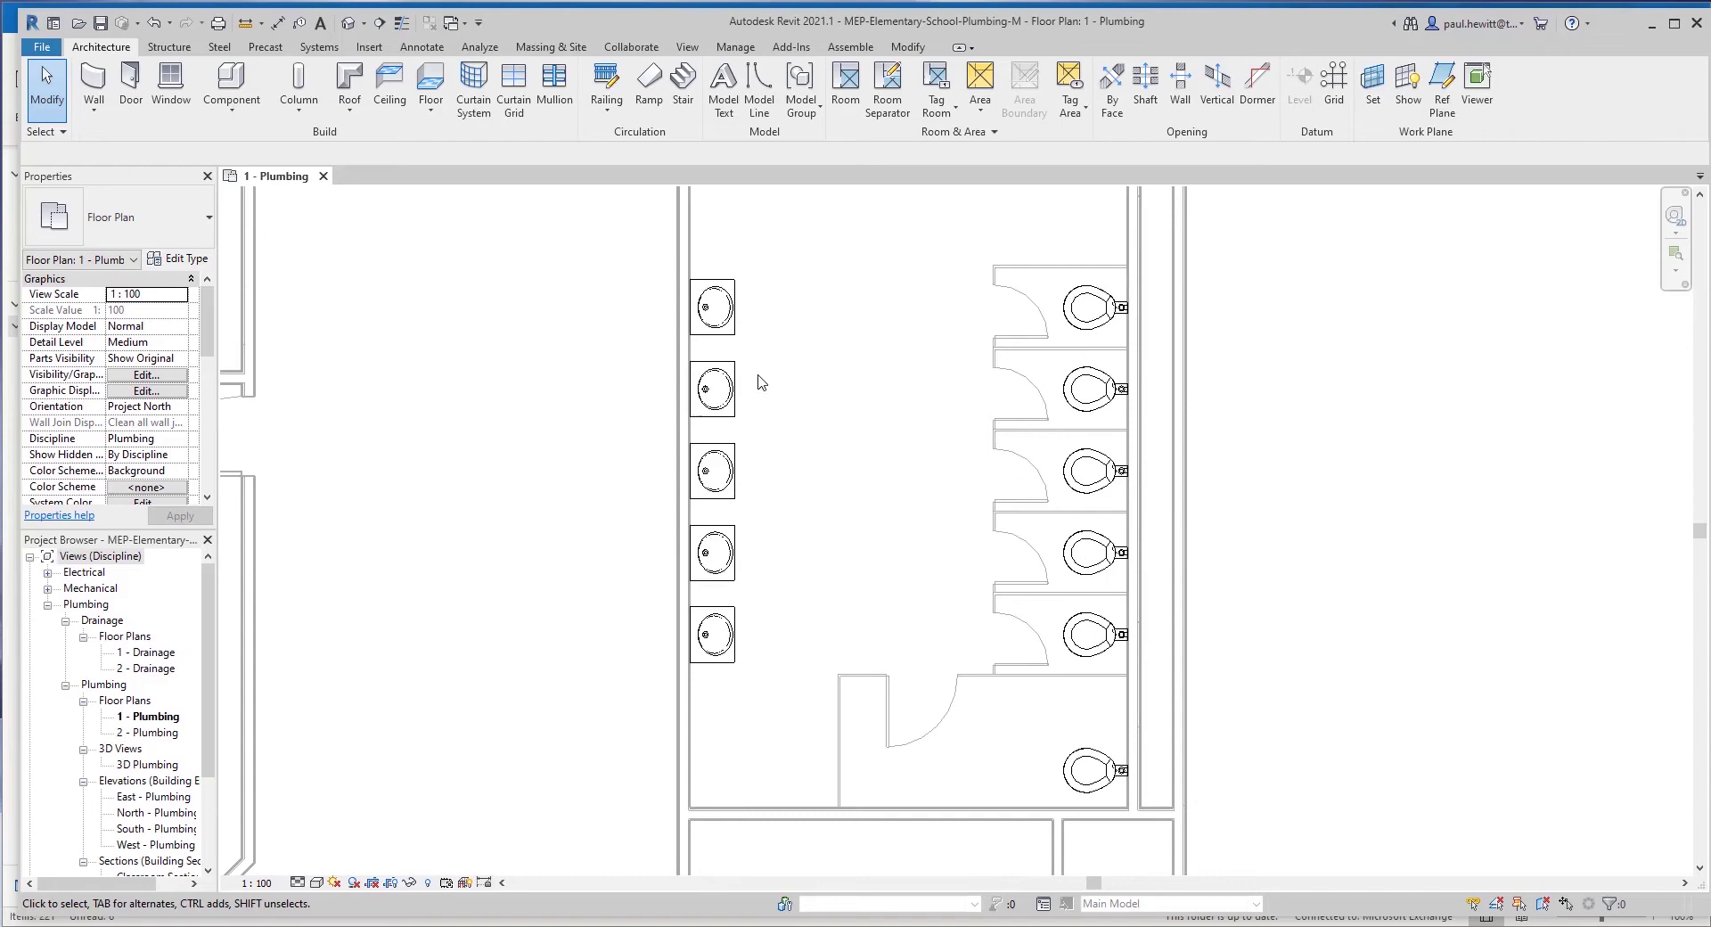
Start Copy/Monitor with Select Link on the linked architectural model
{"action": "left_click", "coordinate": [634, 49]}
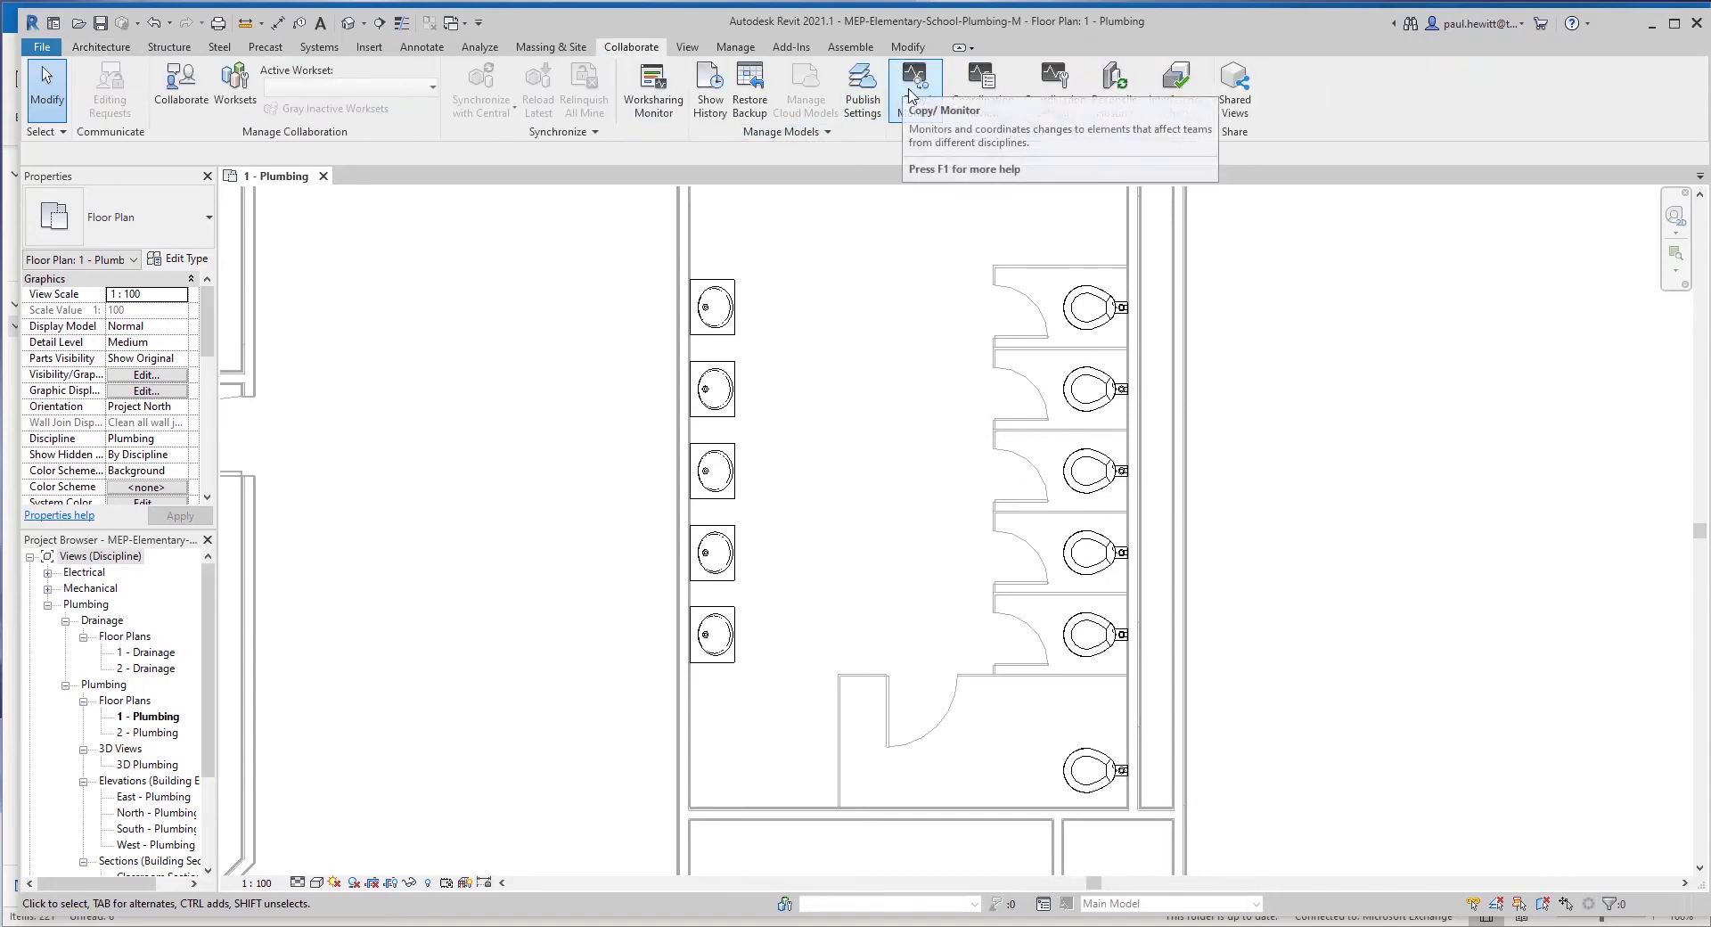
{"action": "left_click", "coordinate": [939, 108]}
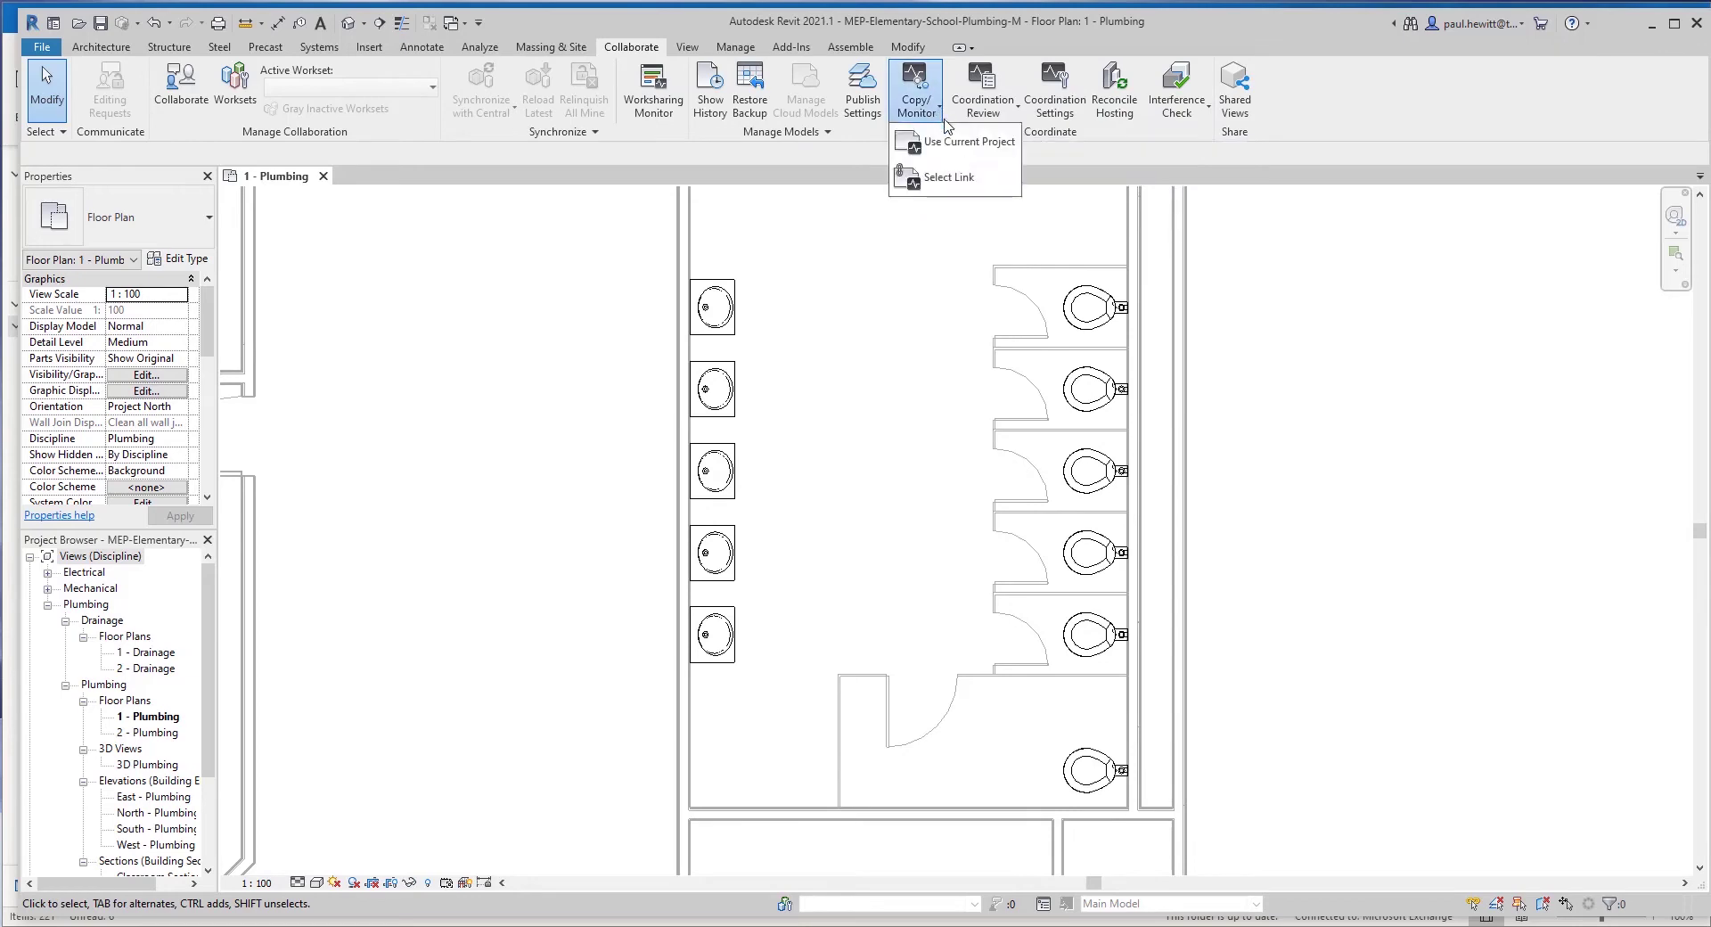
{"action": "left_click", "coordinate": [979, 179]}
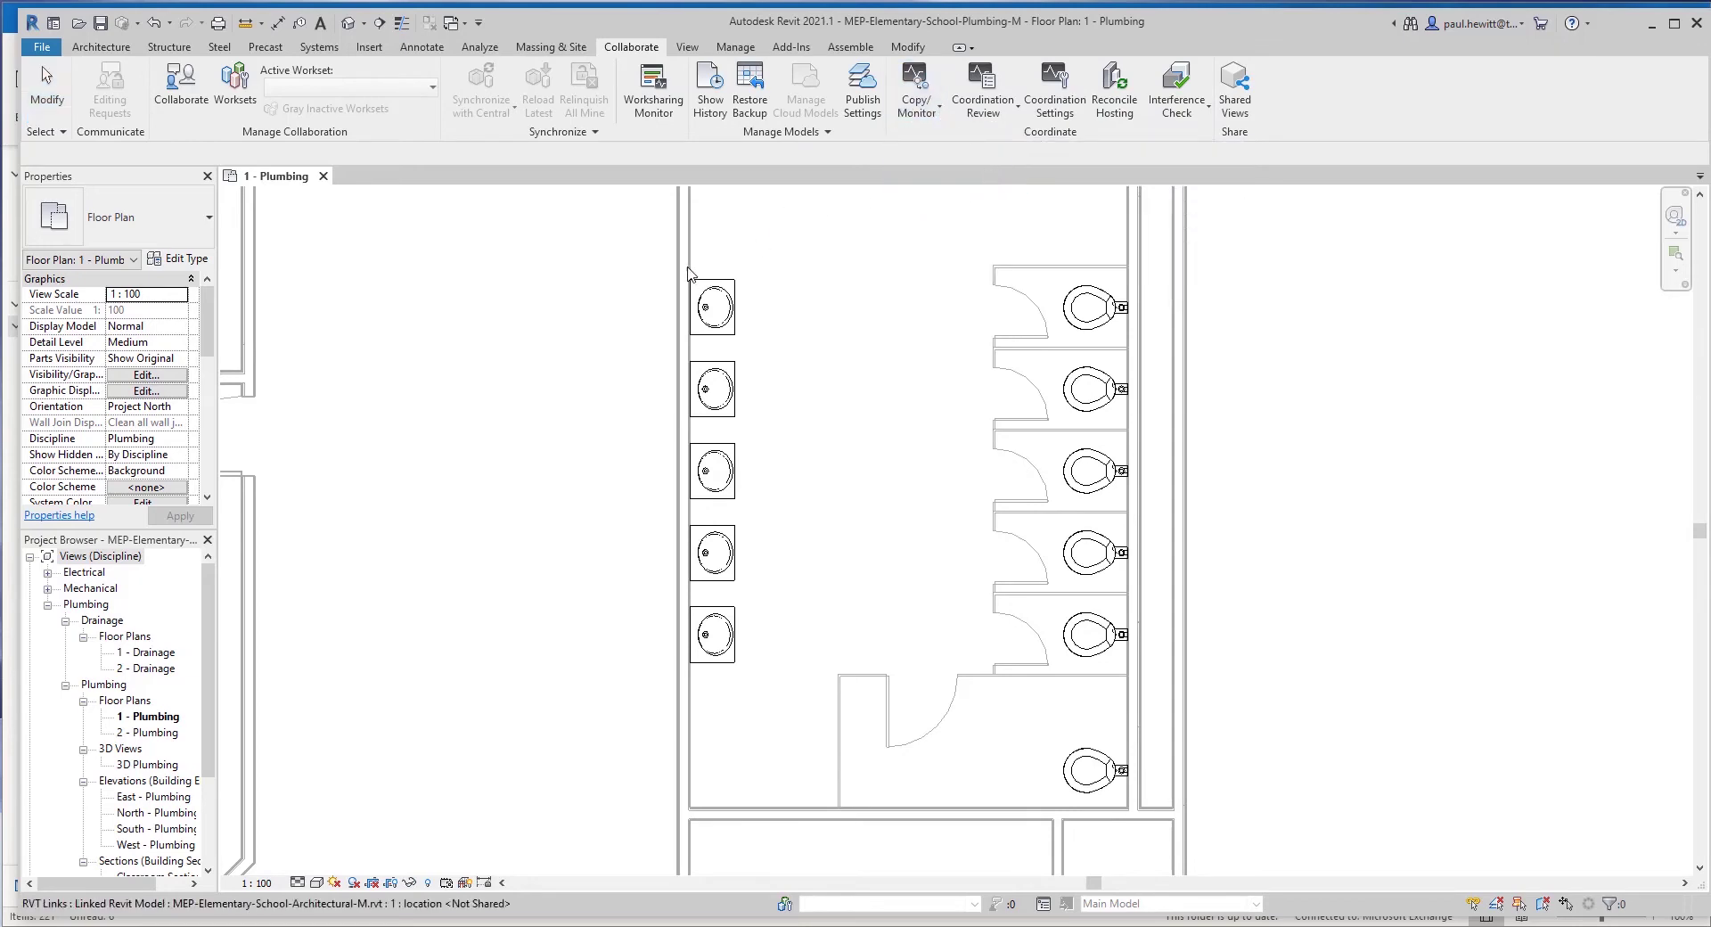
{"action": "left_click", "coordinate": [689, 272]}
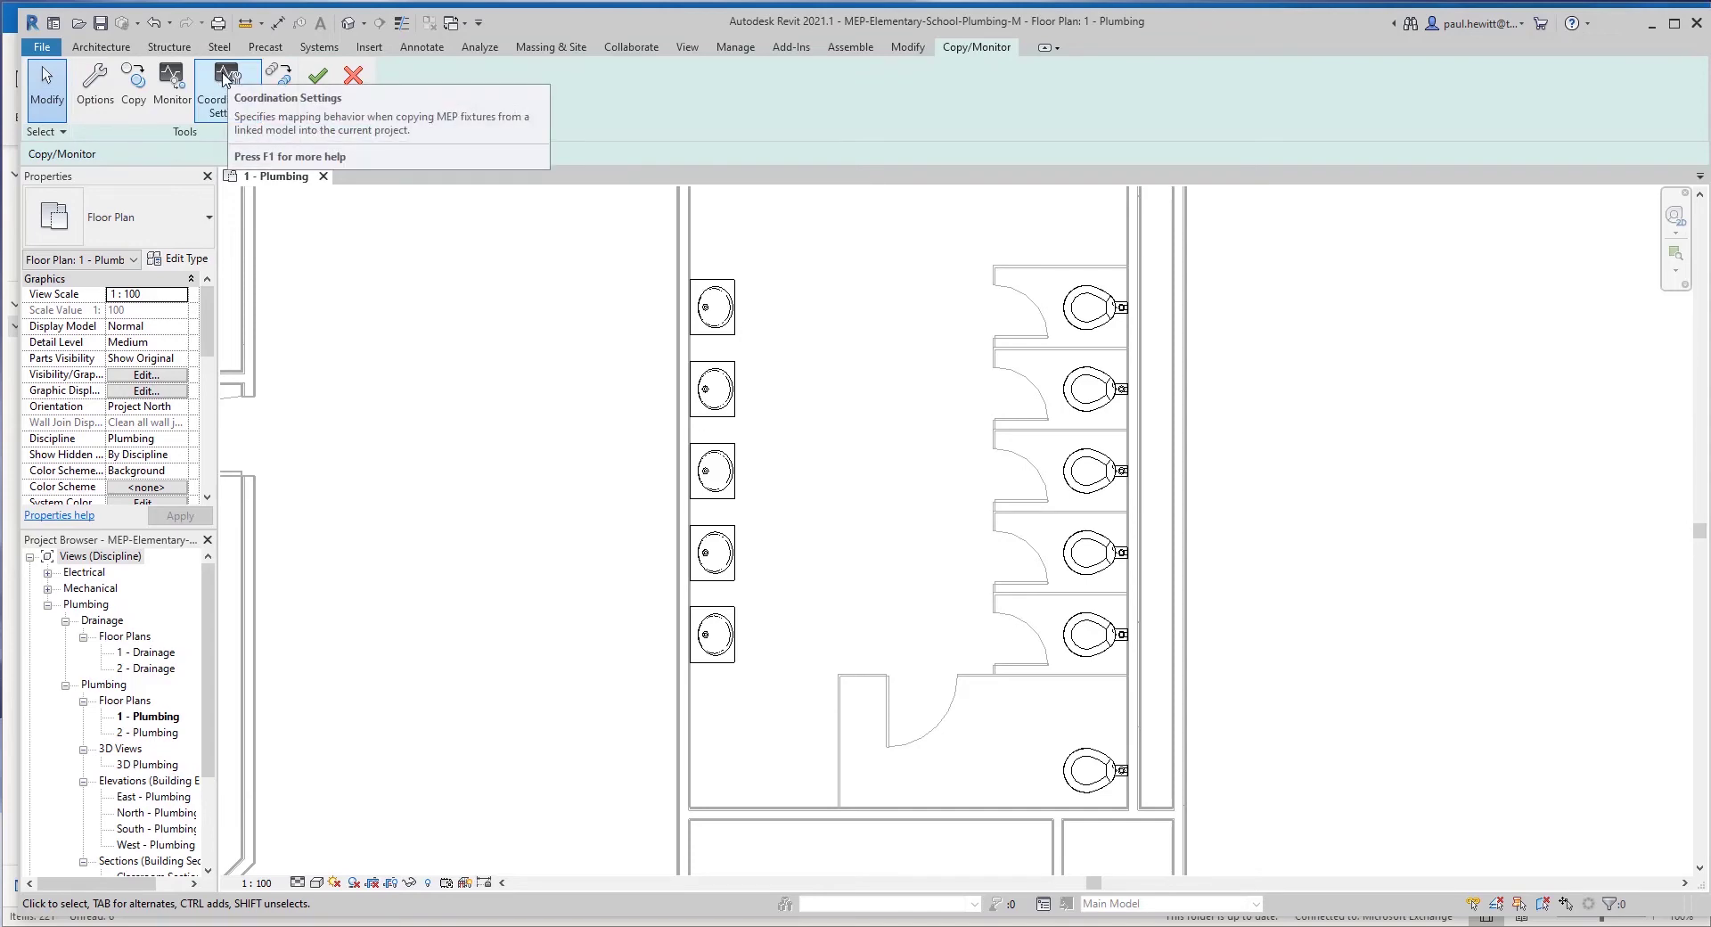
Open Coordination Settings and show the Plumbing Fixtures type mappings
{"action": "left_click", "coordinate": [226, 78]}
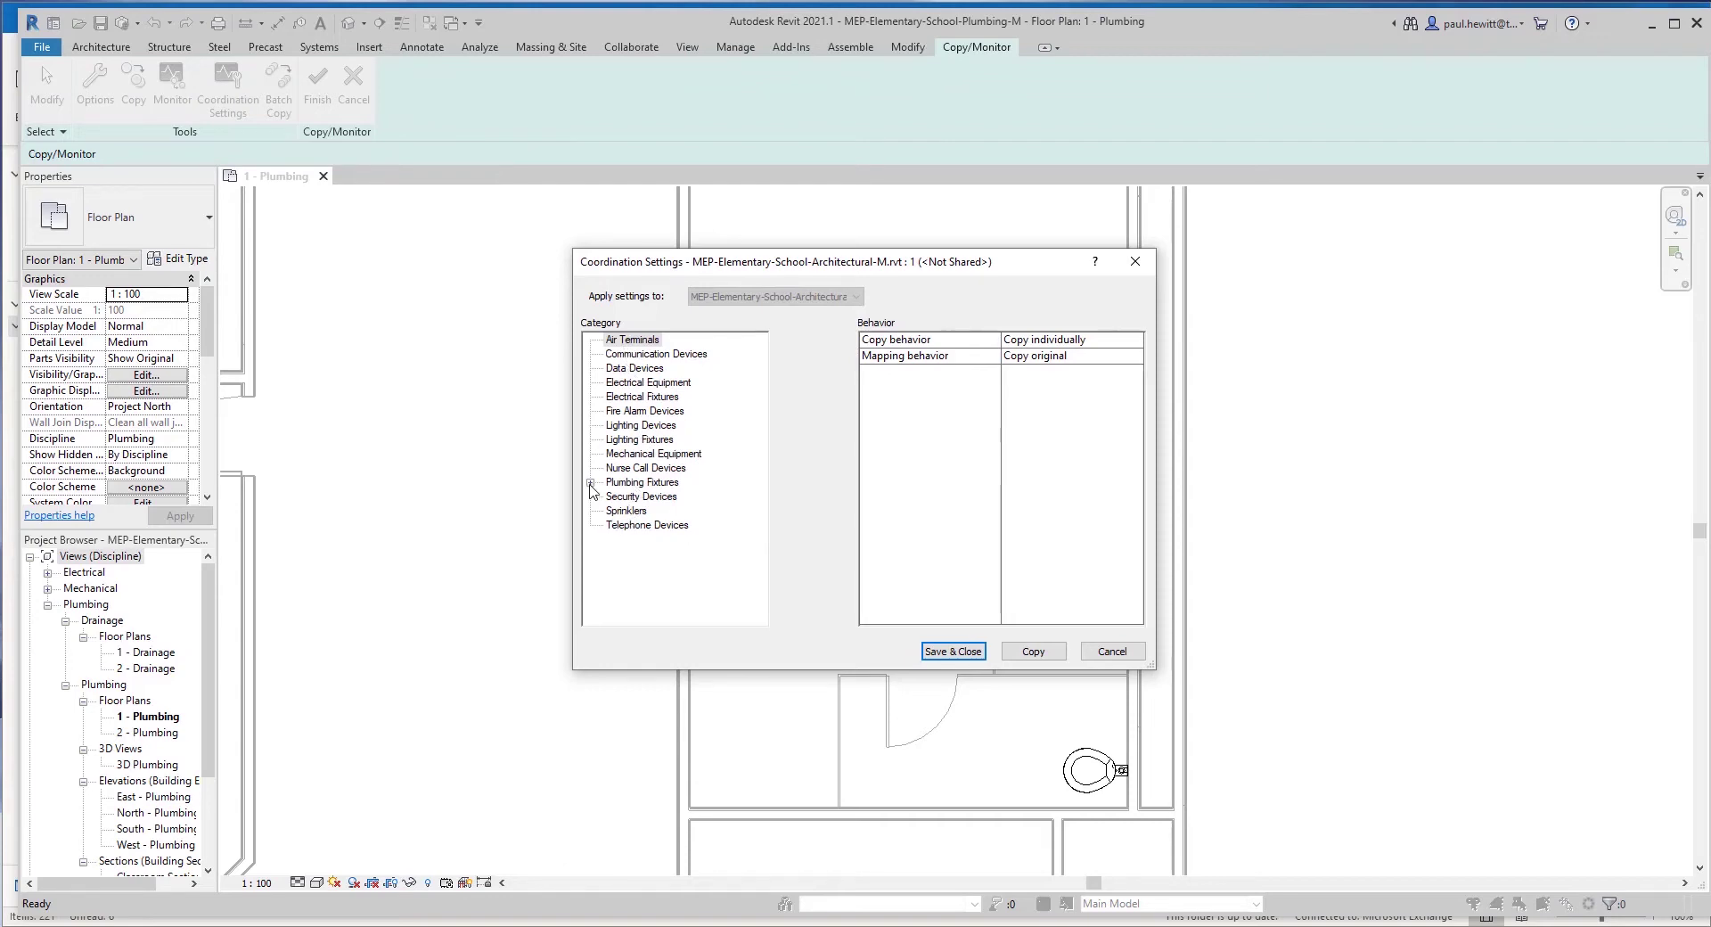
{"action": "left_click", "coordinate": [589, 483]}
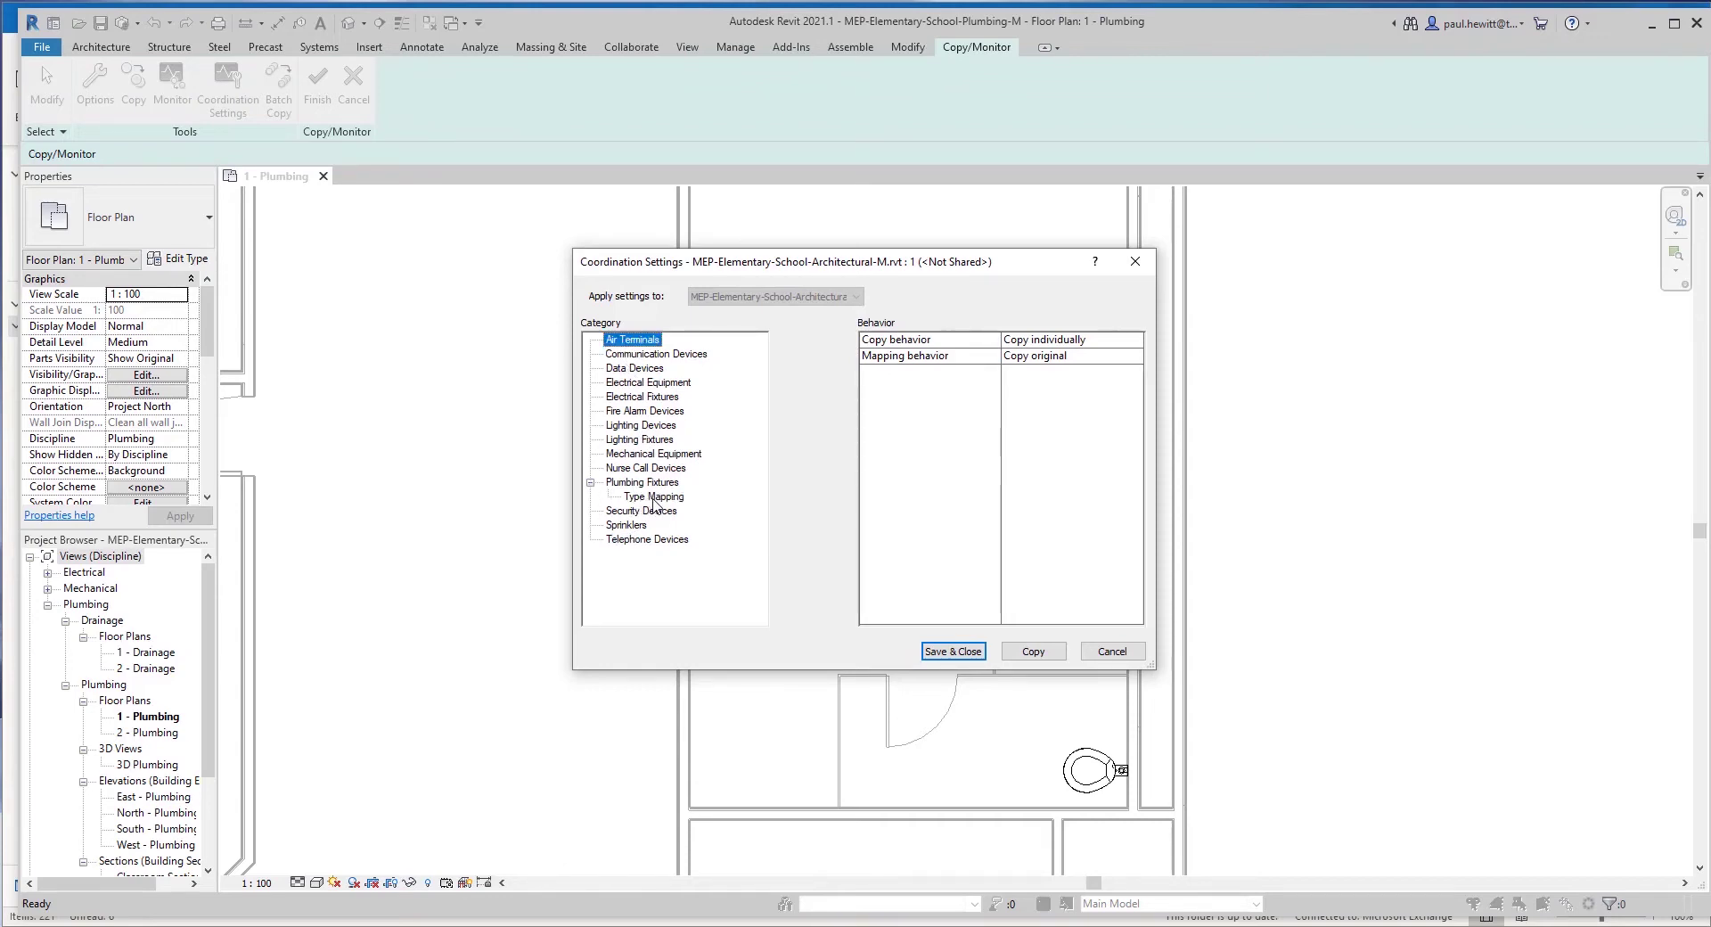
{"action": "left_click", "coordinate": [663, 501]}
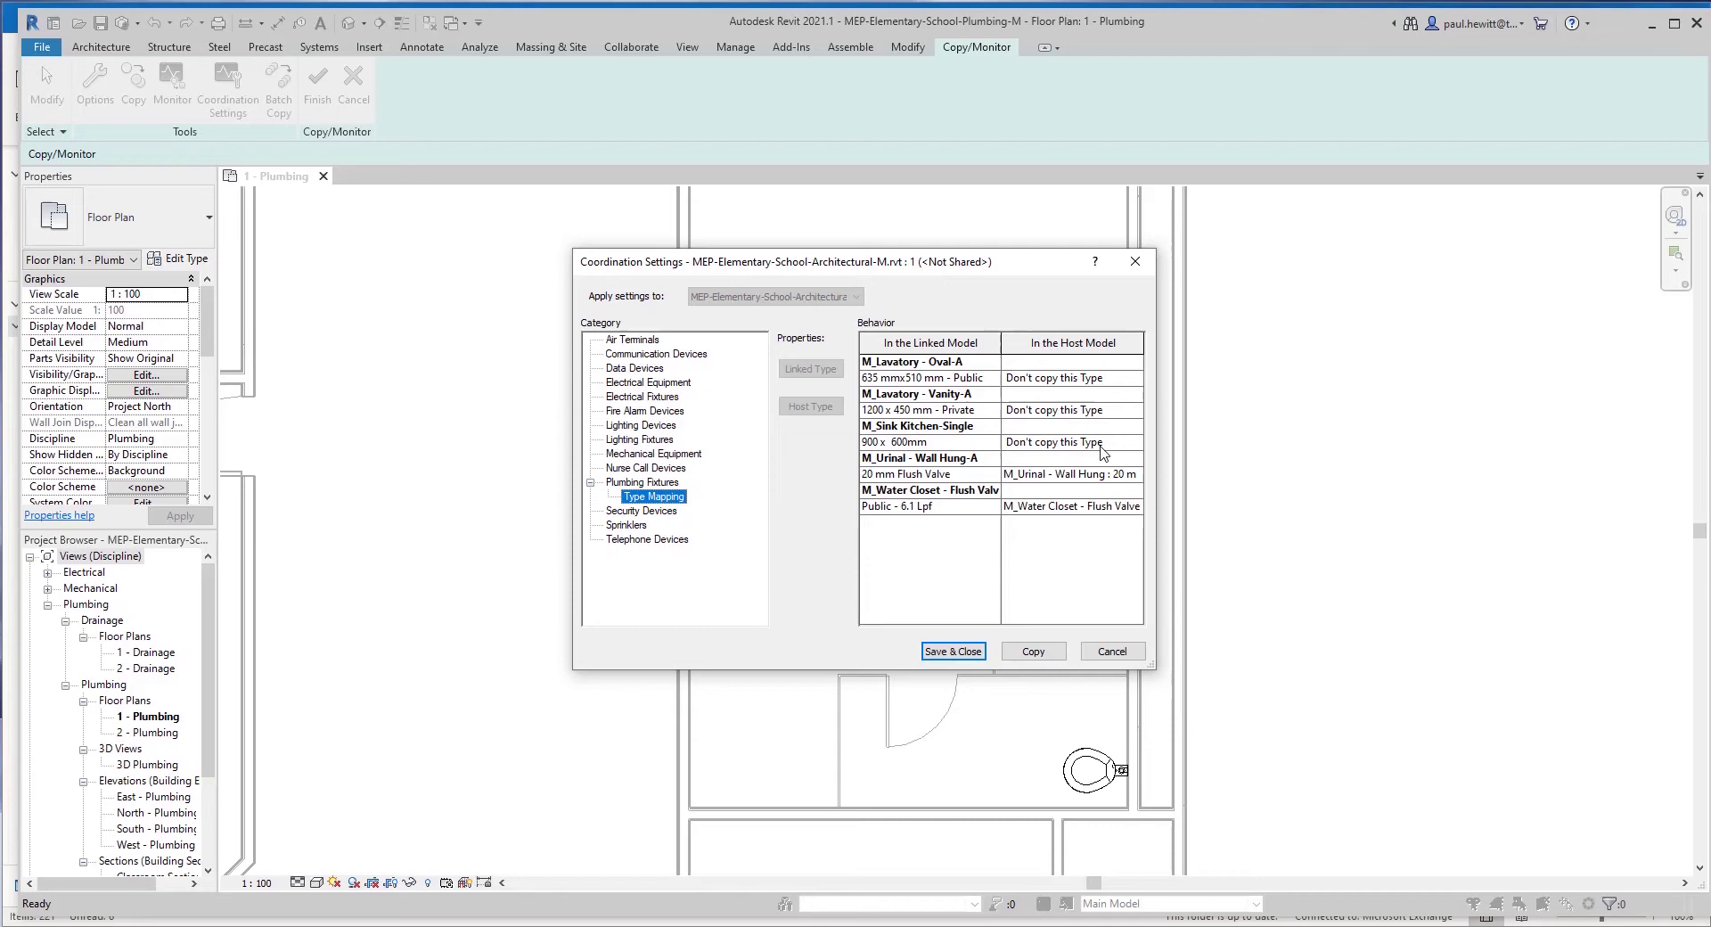
Map the Oval-A 635 mmx510 mm - Public lavatory to host type M_Lavatory - Oval-MEP
{"action": "left_click", "coordinate": [1109, 382]}
{"action": "left_click", "coordinate": [1135, 380]}
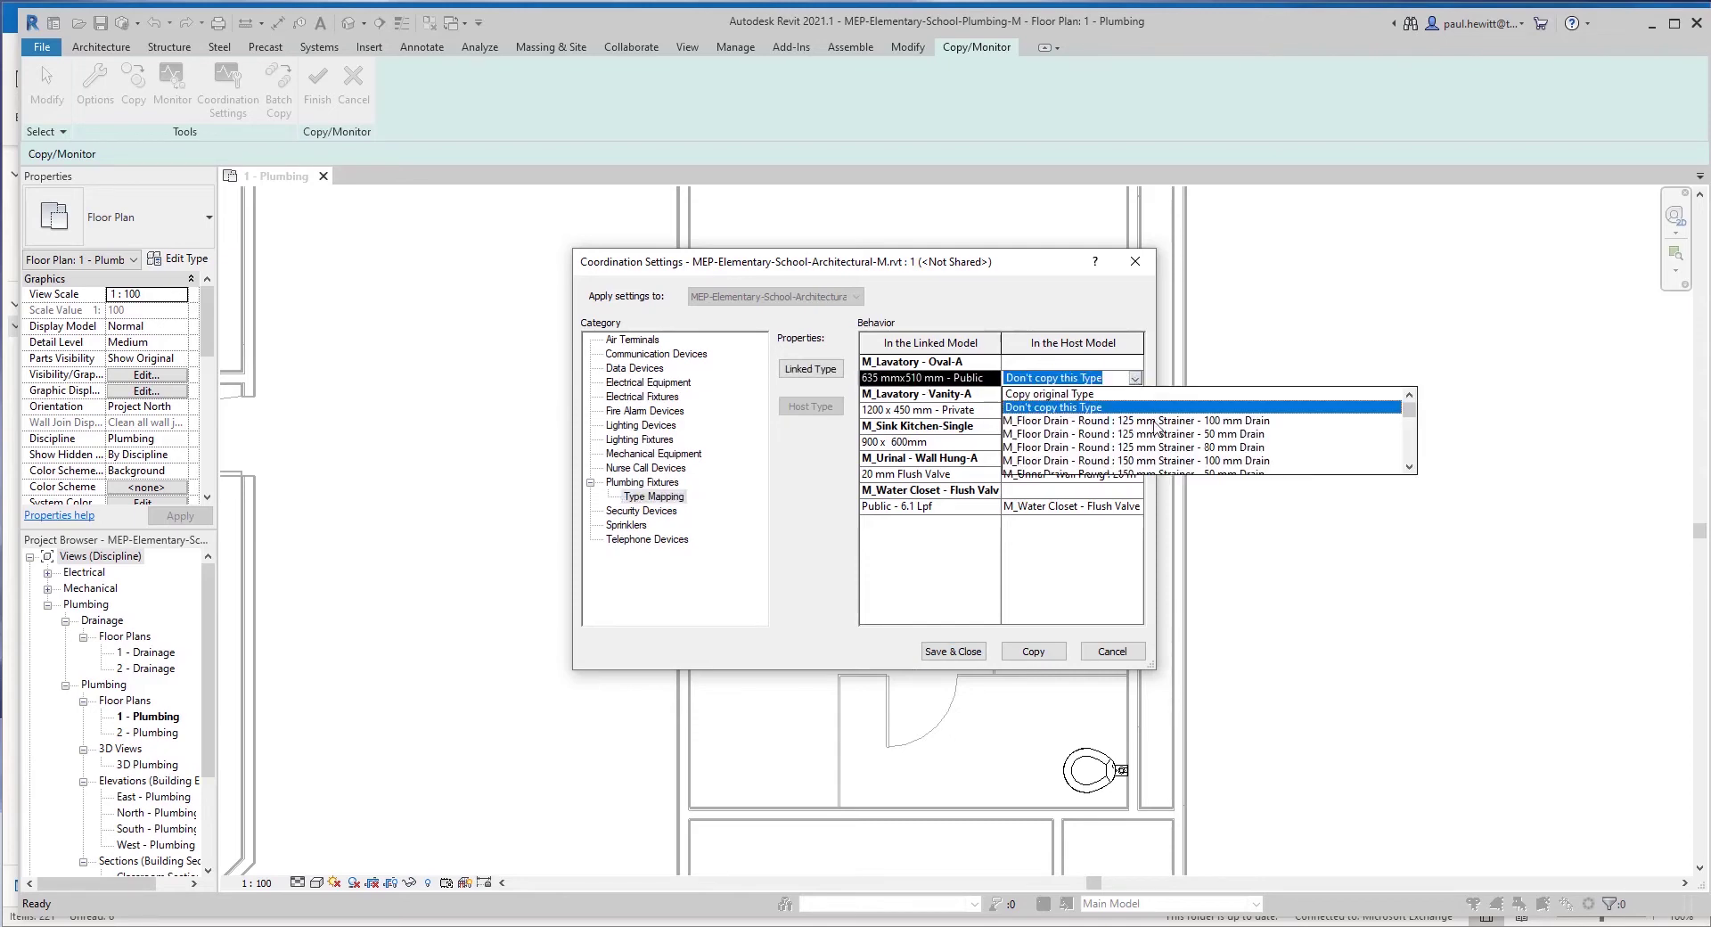
{"action": "scroll", "coordinate": [1157, 428], "scroll_direction": "down", "scroll_amount": 1}
{"action": "scroll", "coordinate": [1156, 428], "scroll_direction": "down", "scroll_amount": 1}
{"action": "scroll", "coordinate": [1157, 428], "scroll_direction": "down", "scroll_amount": 1}
{"action": "scroll", "coordinate": [1156, 430], "scroll_direction": "down", "scroll_amount": 1}
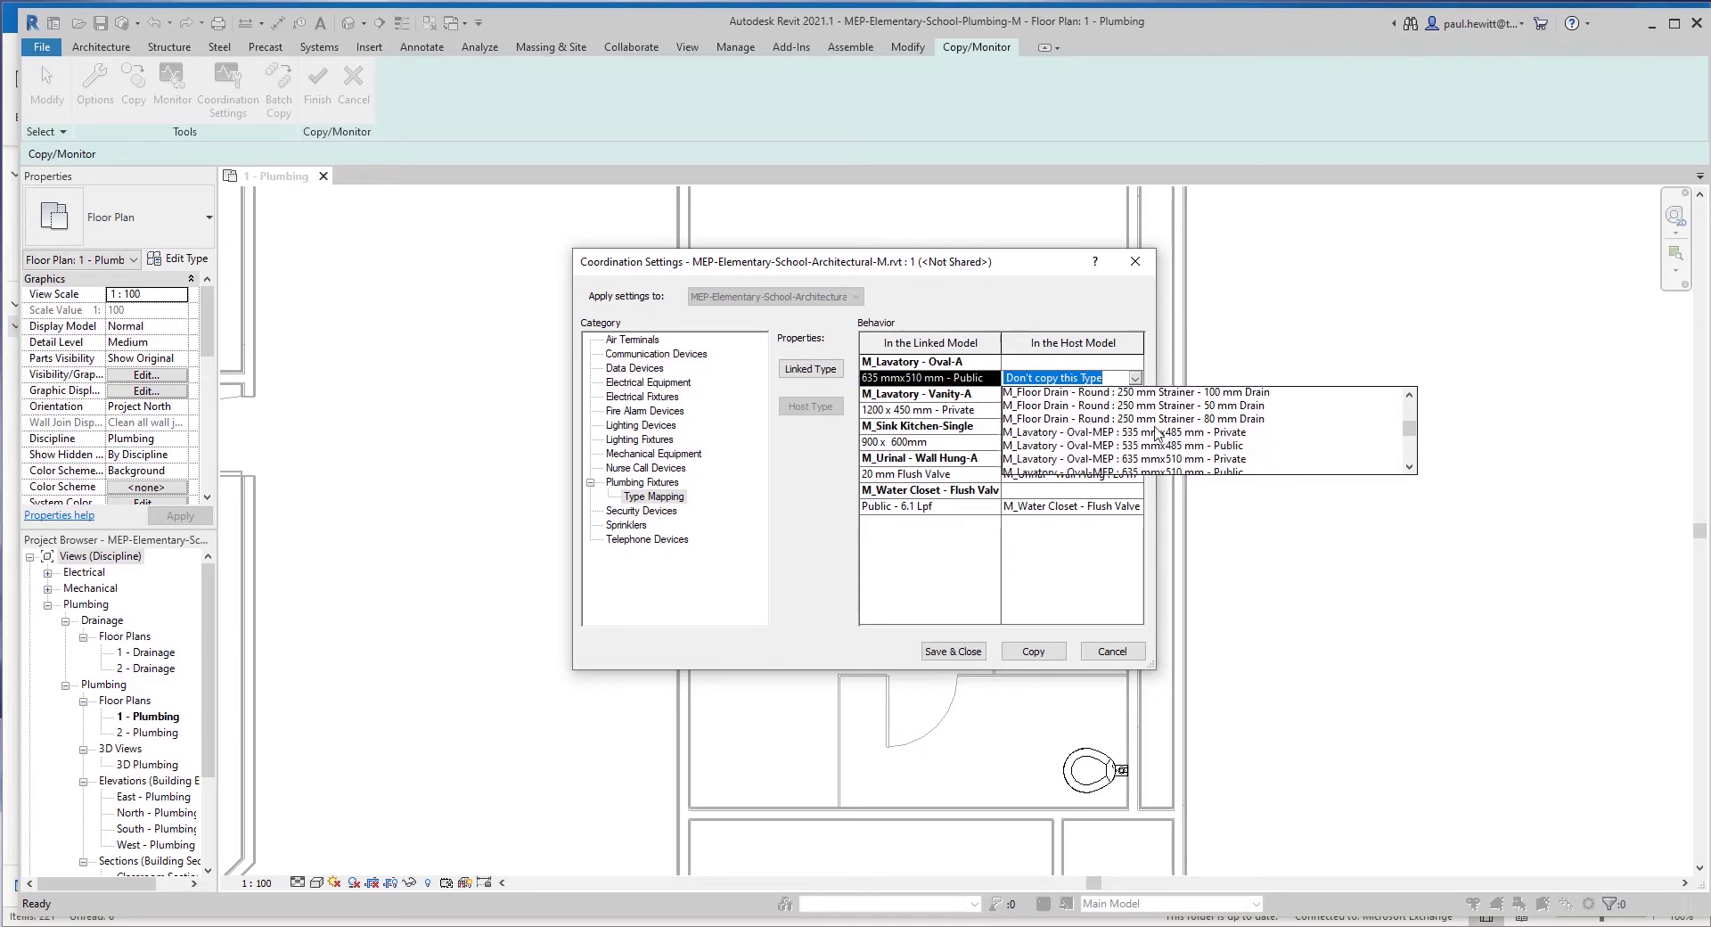
{"action": "scroll", "coordinate": [1157, 432], "scroll_direction": "down", "scroll_amount": 1}
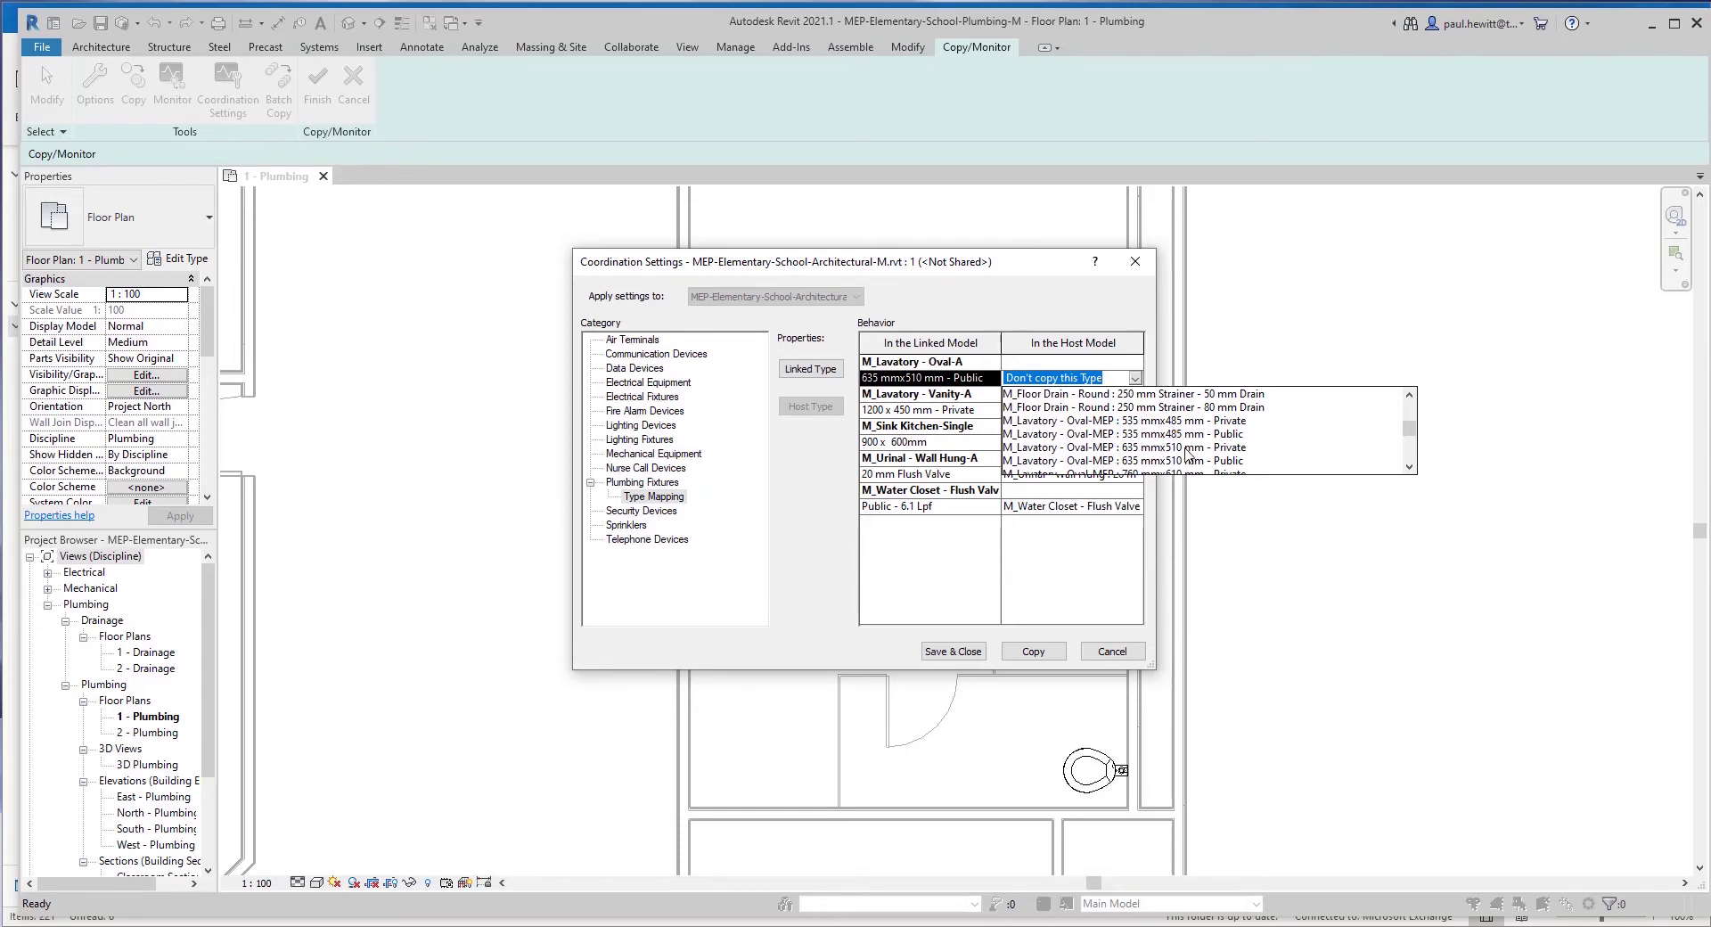
{"action": "left_click", "coordinate": [1186, 448]}
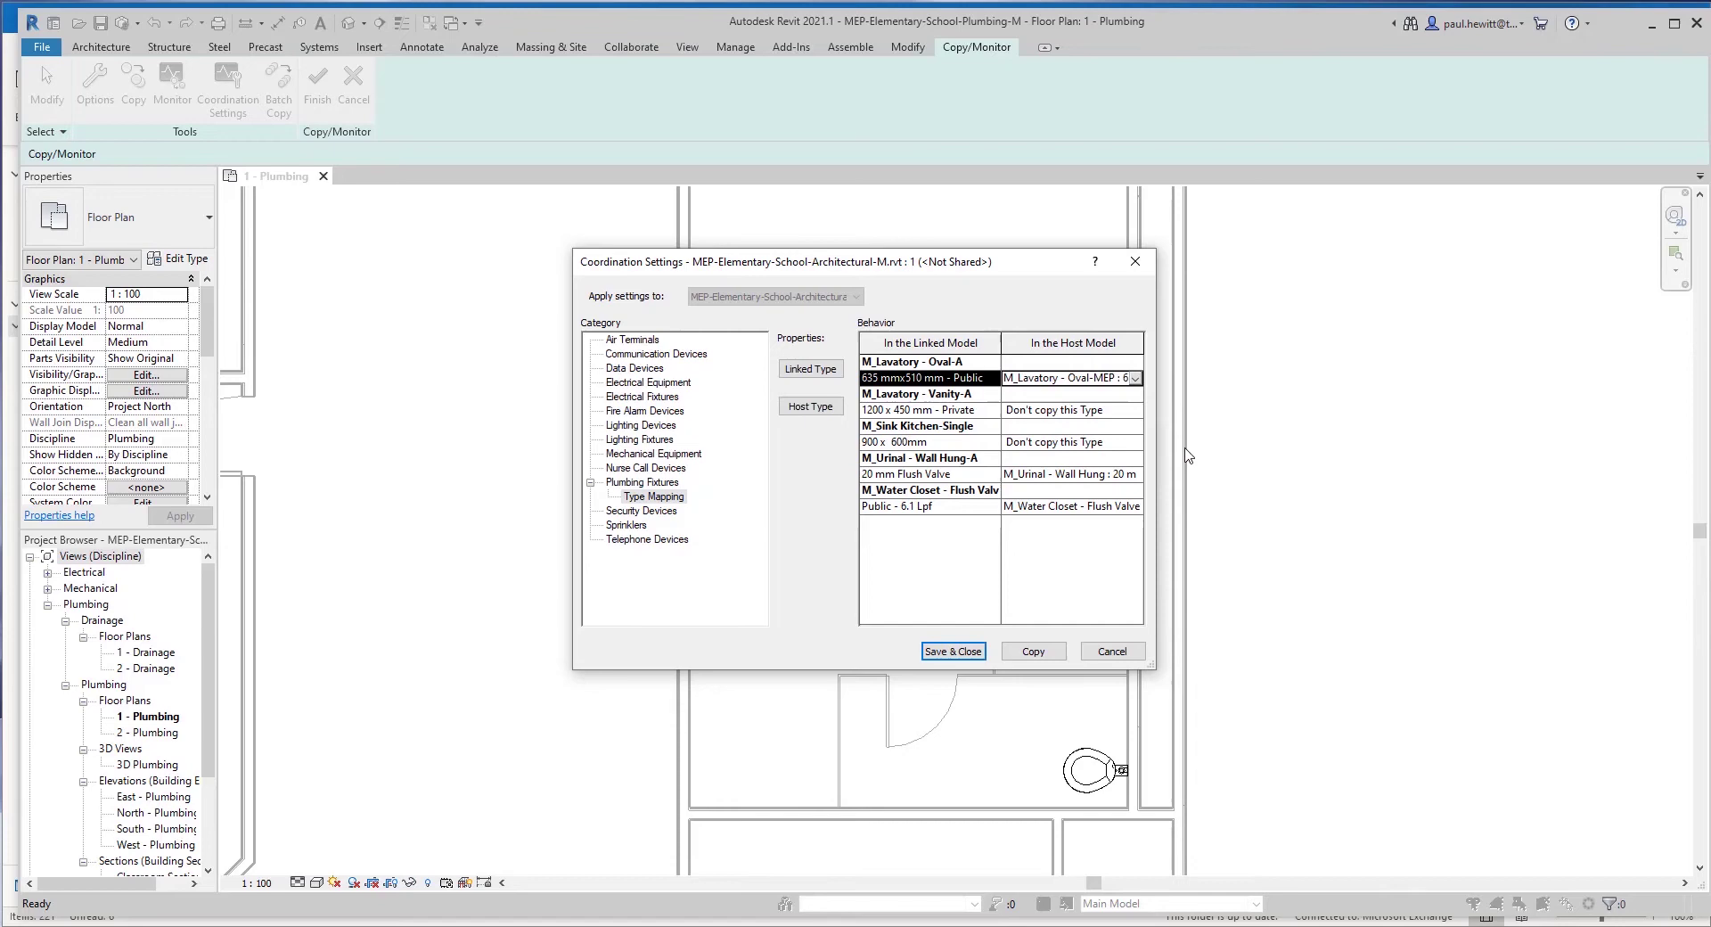
{"action": "left_click", "coordinate": [1140, 382]}
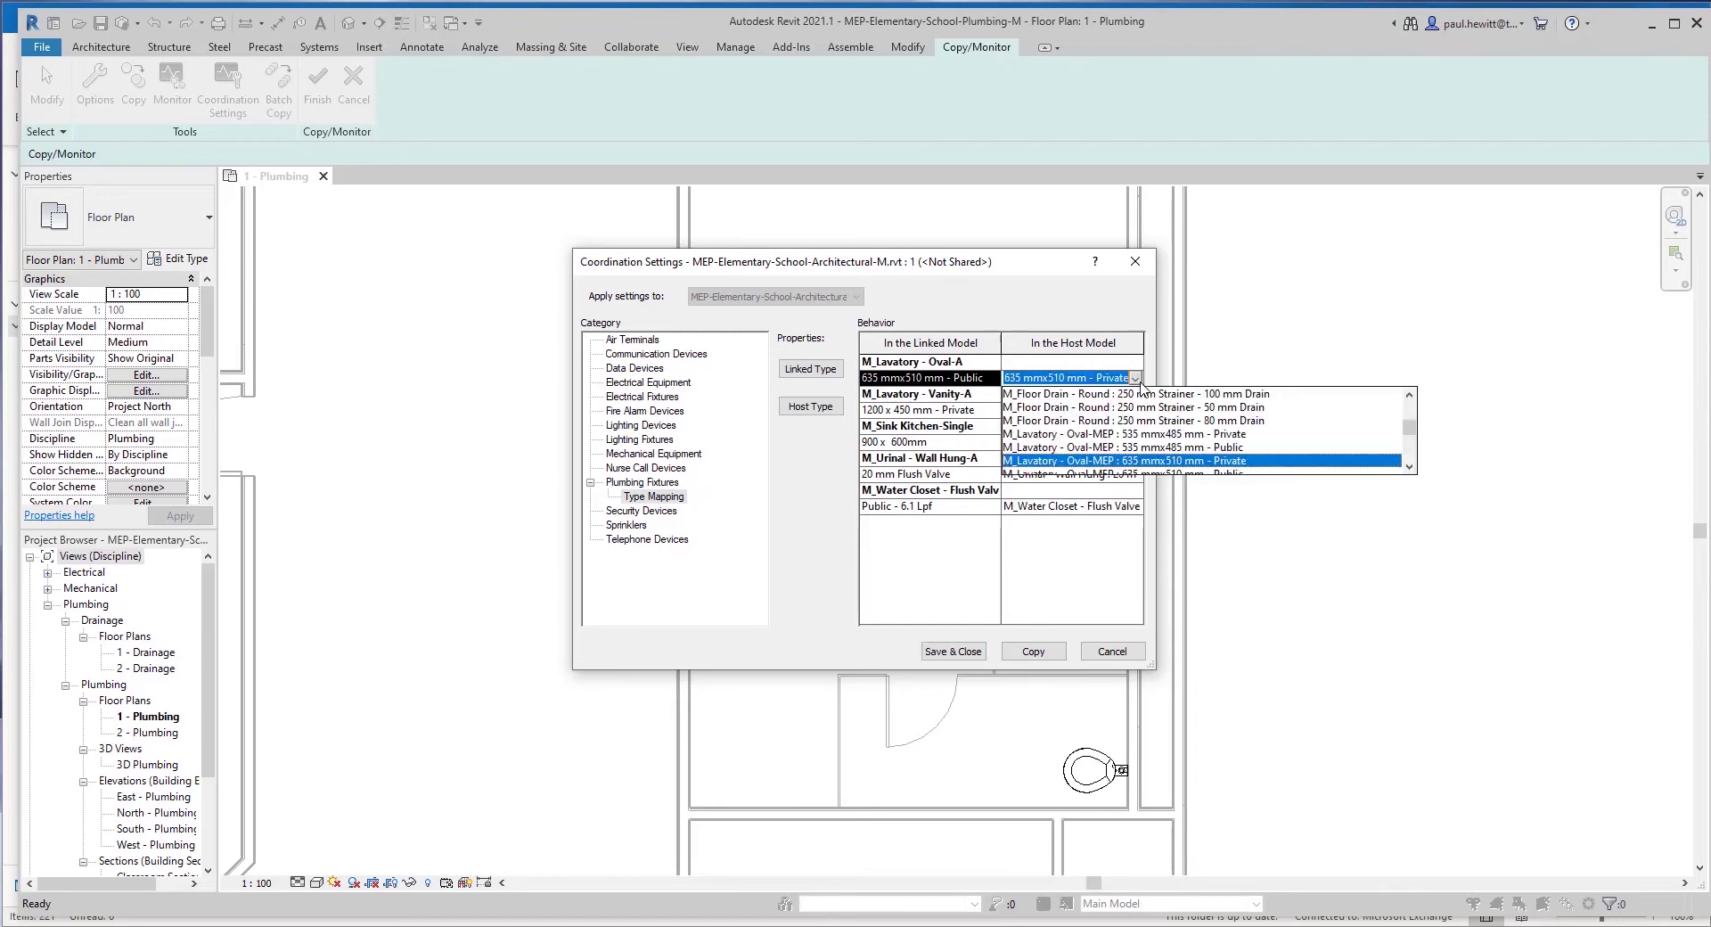
{"action": "scroll", "coordinate": [1194, 454], "scroll_direction": "down", "scroll_amount": 2}
{"action": "left_click", "coordinate": [1189, 441]}
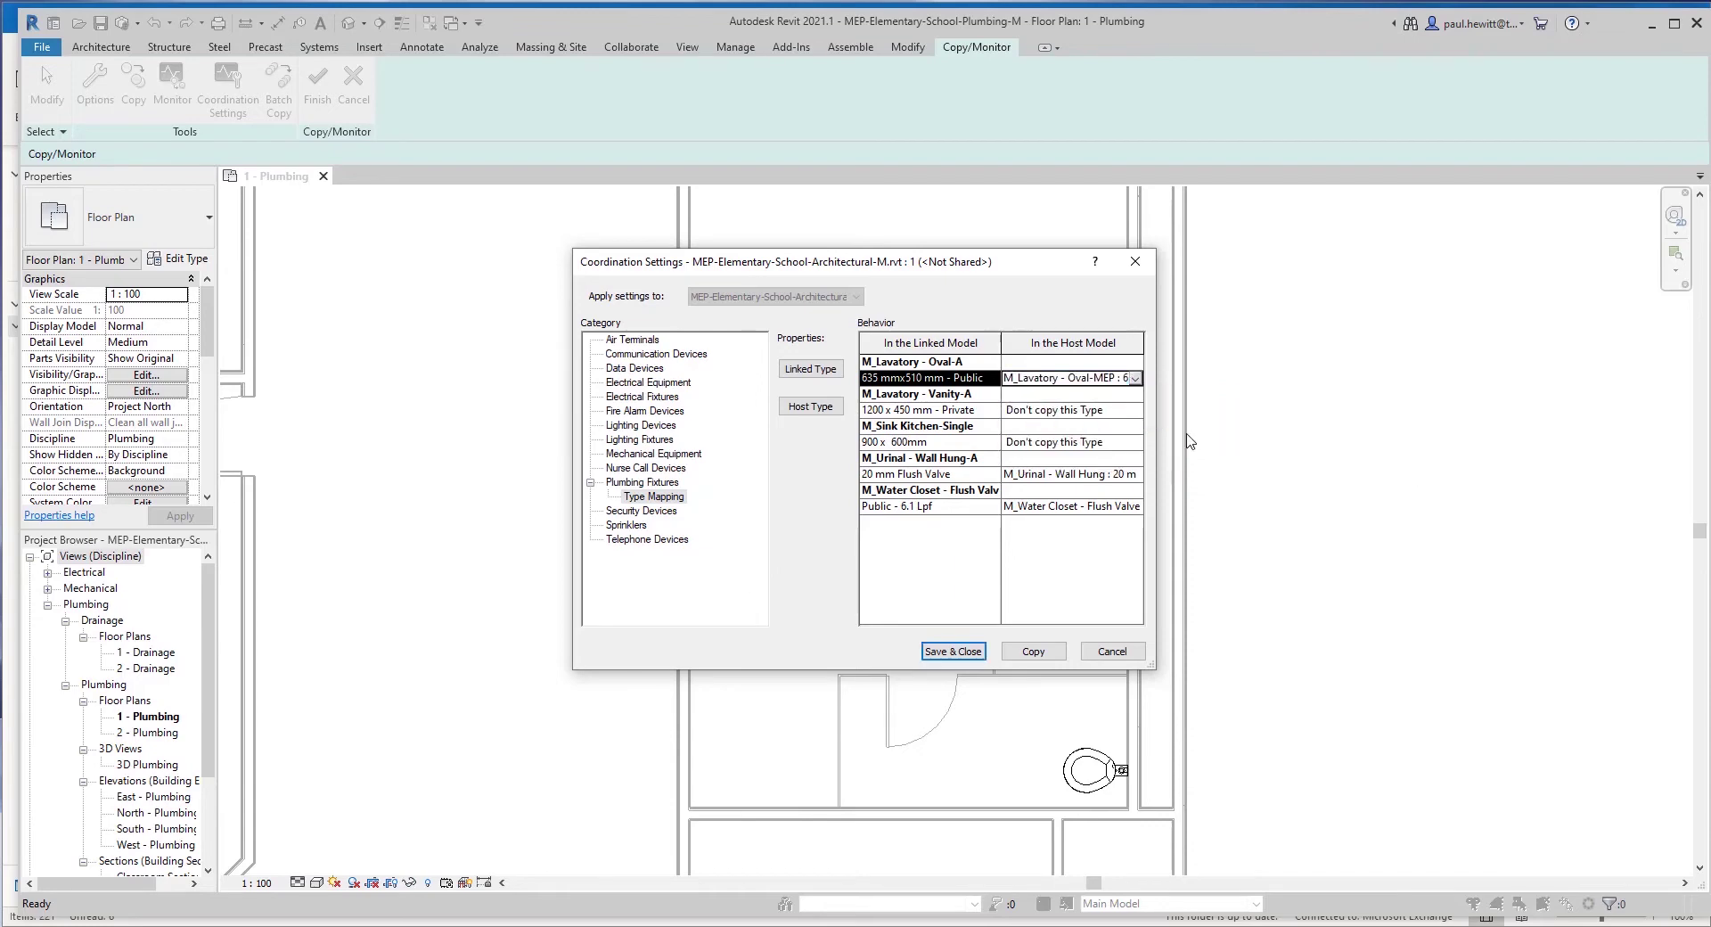
Copy the mapped lavatories, finish Copy/Monitor, and window-select the five copies to verify them
{"action": "left_click", "coordinate": [1034, 652]}
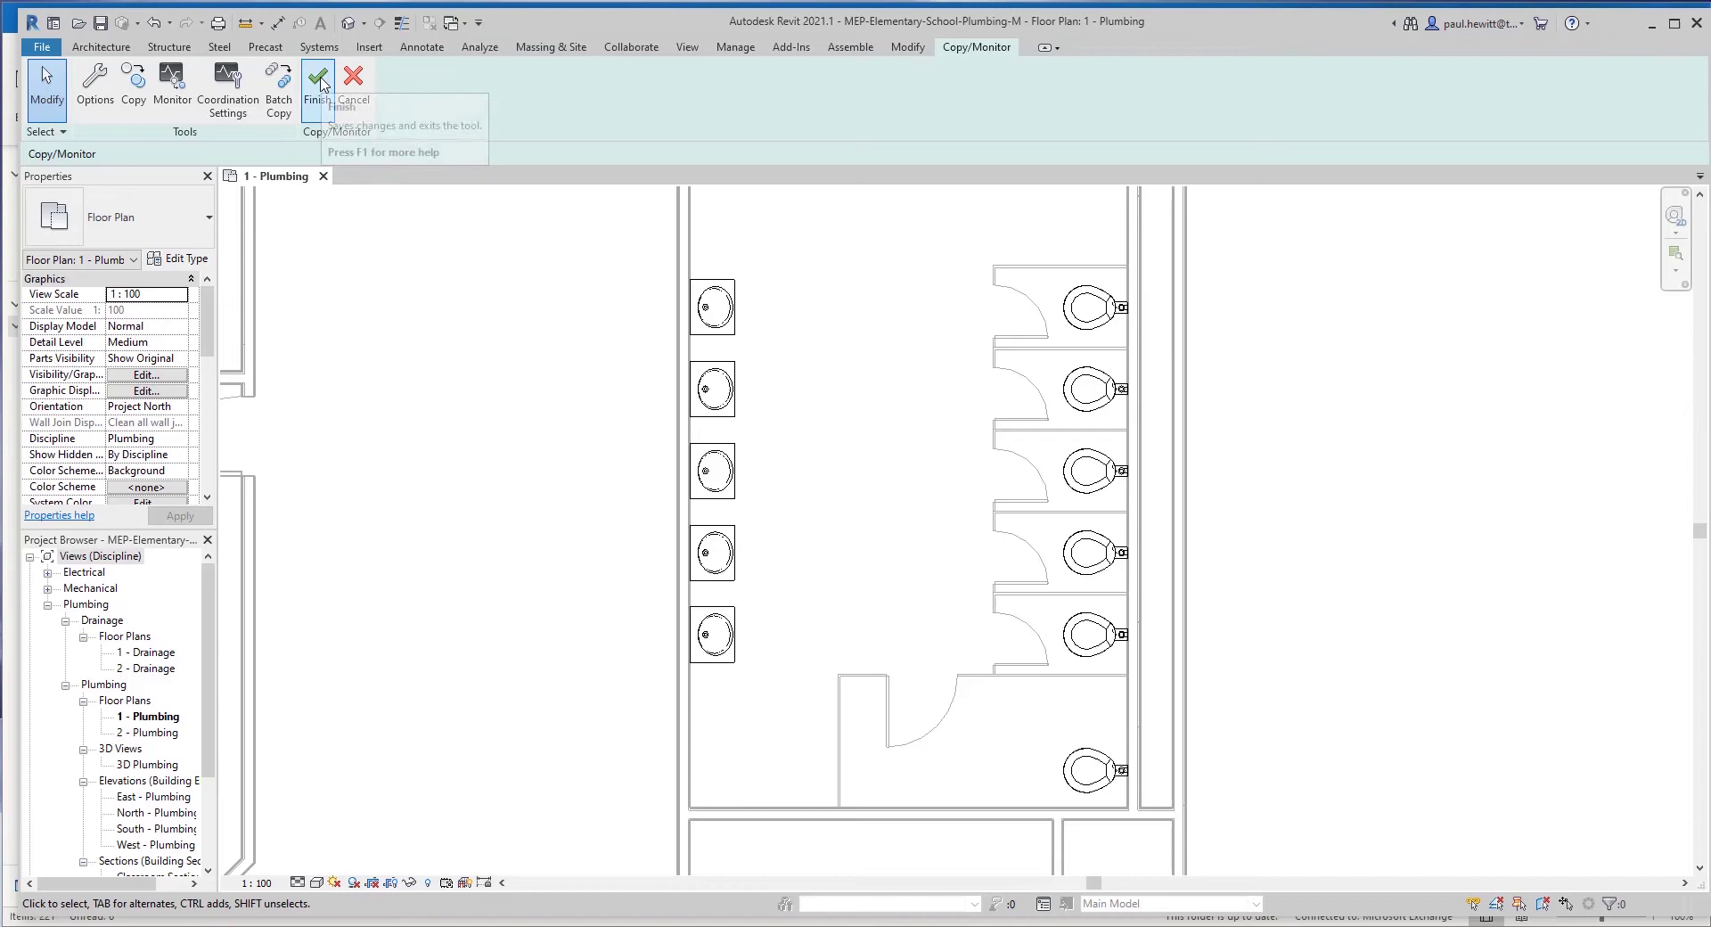
{"action": "left_click", "coordinate": [316, 103]}
{"action": "left_click_drag", "start_coordinate": [655, 254], "coordinate": [768, 701]}
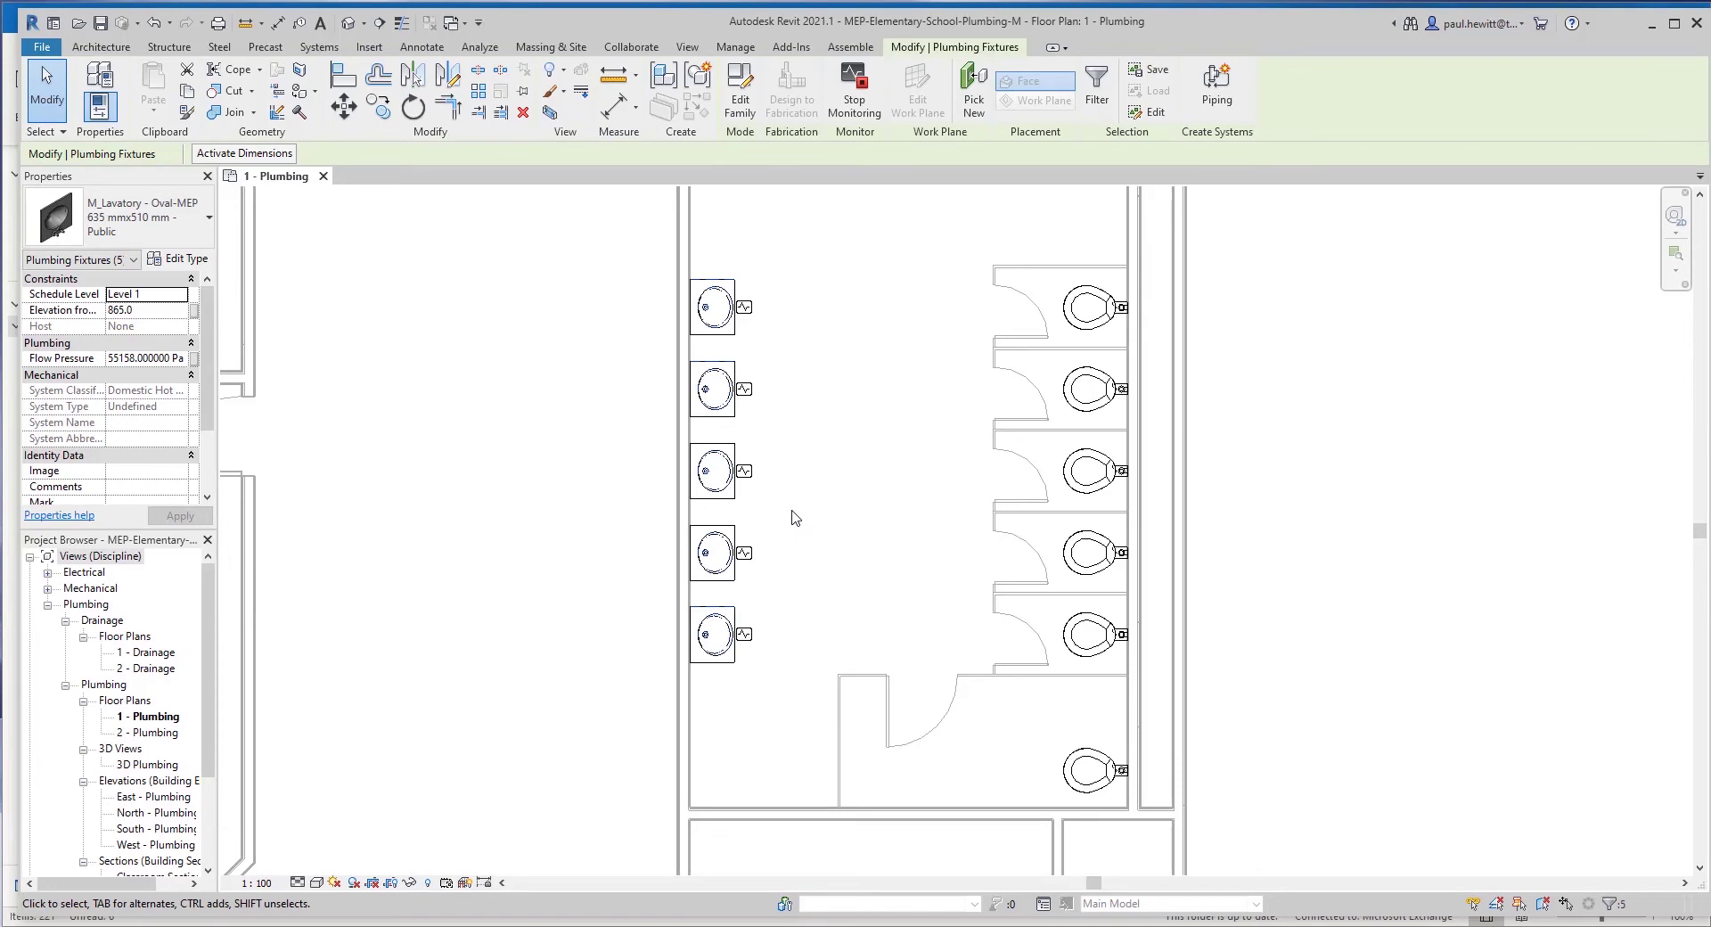
{"action": "middle_click_drag", "start_coordinate": [833, 559], "coordinate": [1210, 499]}
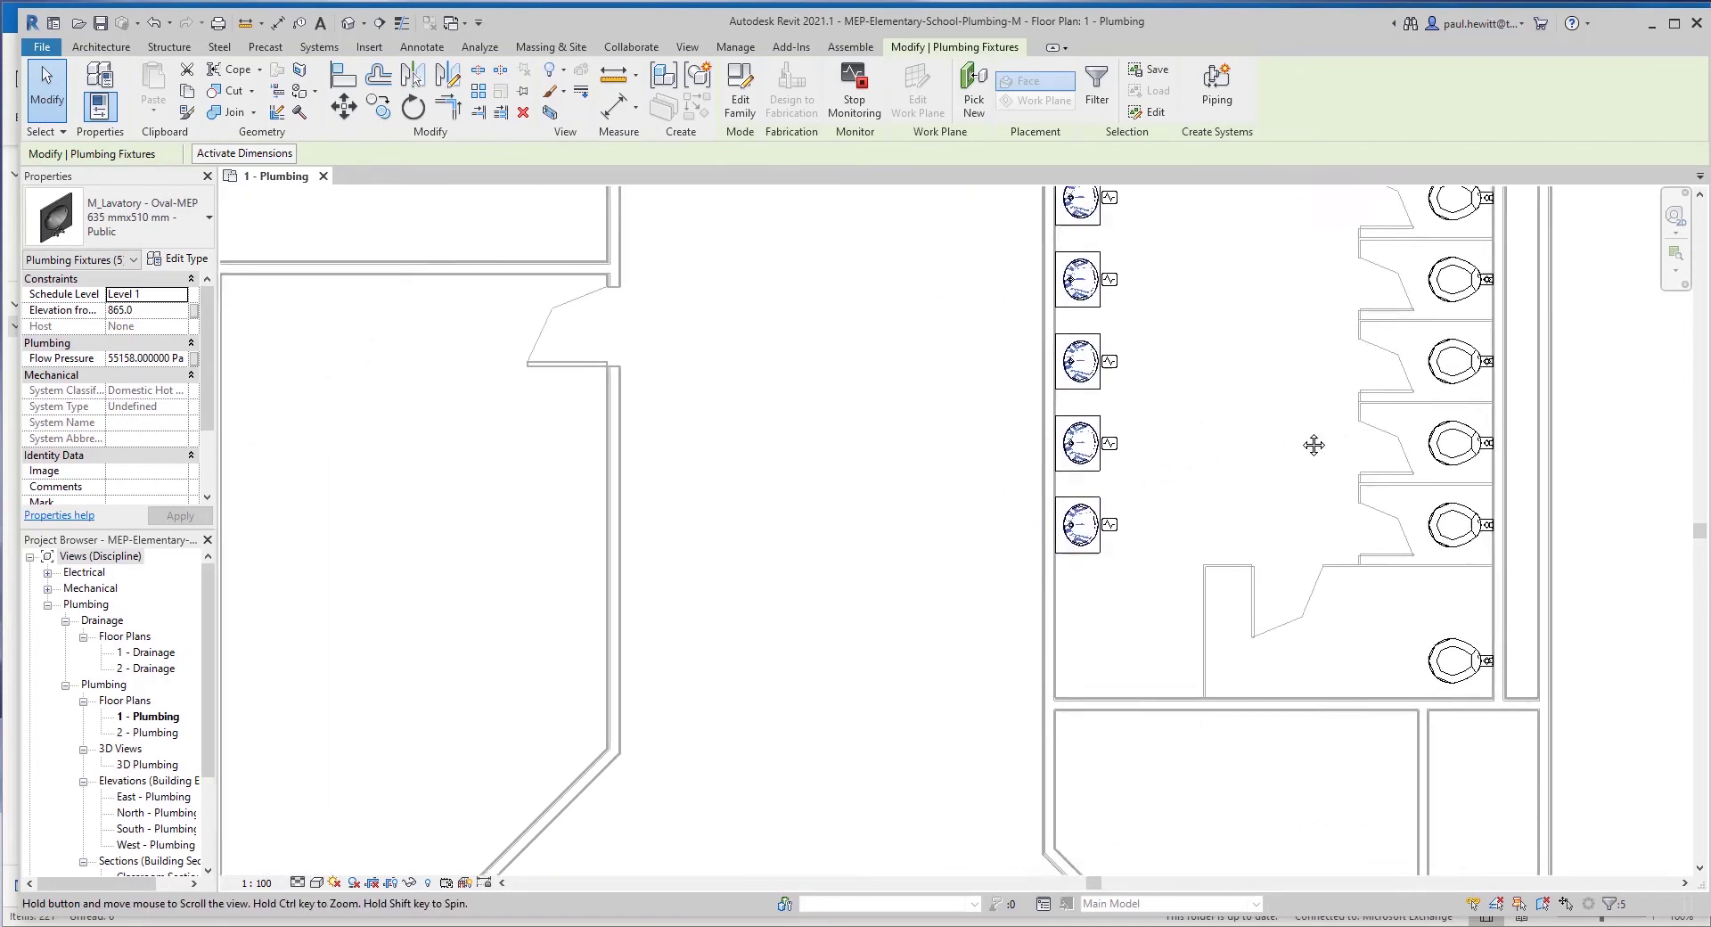
{"action": "left_click", "coordinate": [1113, 592]}
Pan to the corridor rooms' sinks and bring up the Systems tools
{"action": "mouse_move", "coordinate": [1112, 591]}
{"action": "middle_mouse_down"}
{"action": "mouse_move", "coordinate": [913, 496]}
{"action": "mouse_move", "coordinate": [1122, 507]}
{"action": "middle_mouse_up"}
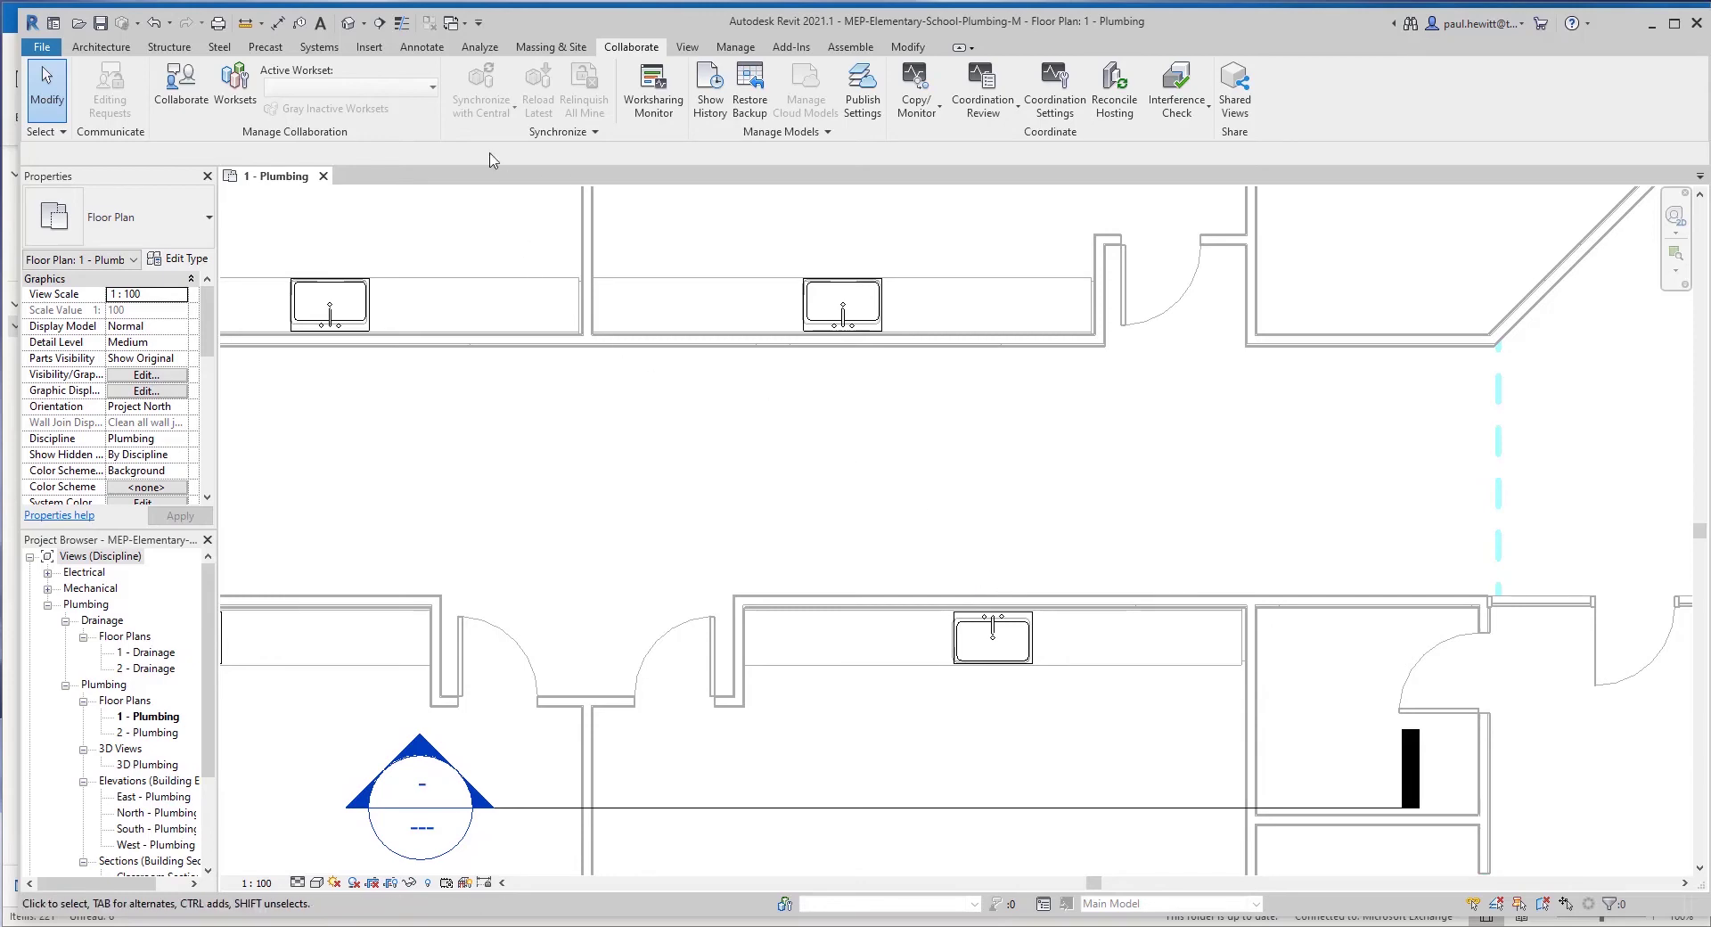
{"action": "left_click", "coordinate": [319, 49]}
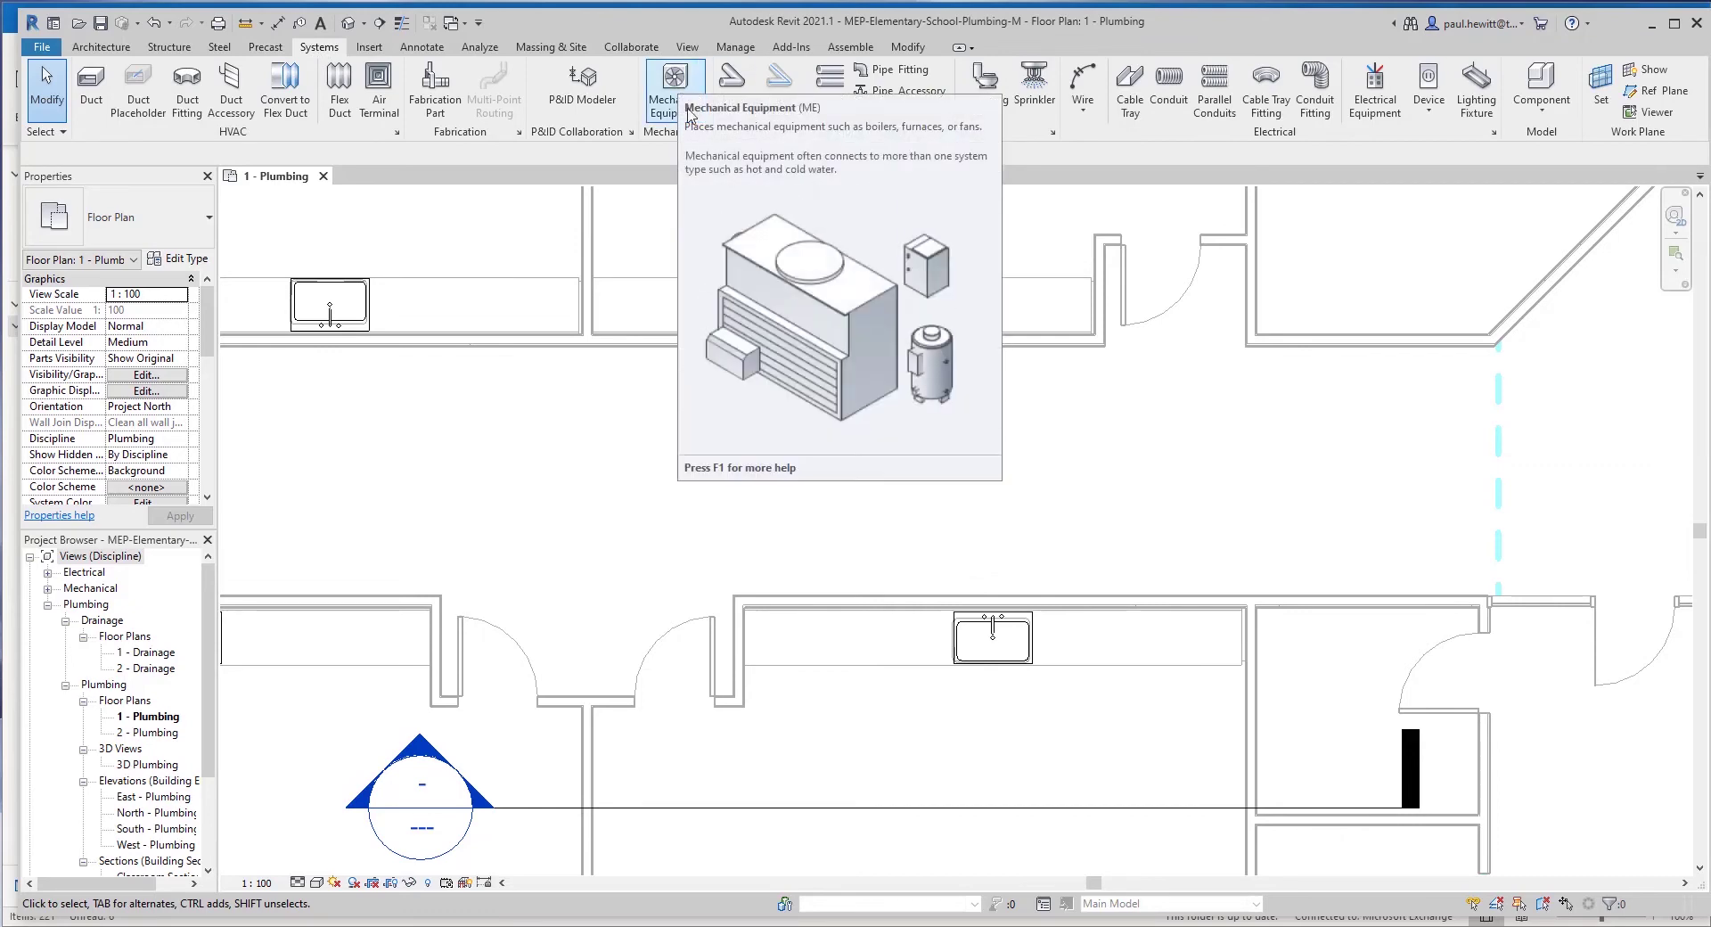
Start a Plumbing Fixture and pick M_Sink Kitchen-Single 900 x 600mm by searching 'kit'
{"action": "left_click", "coordinate": [995, 81]}
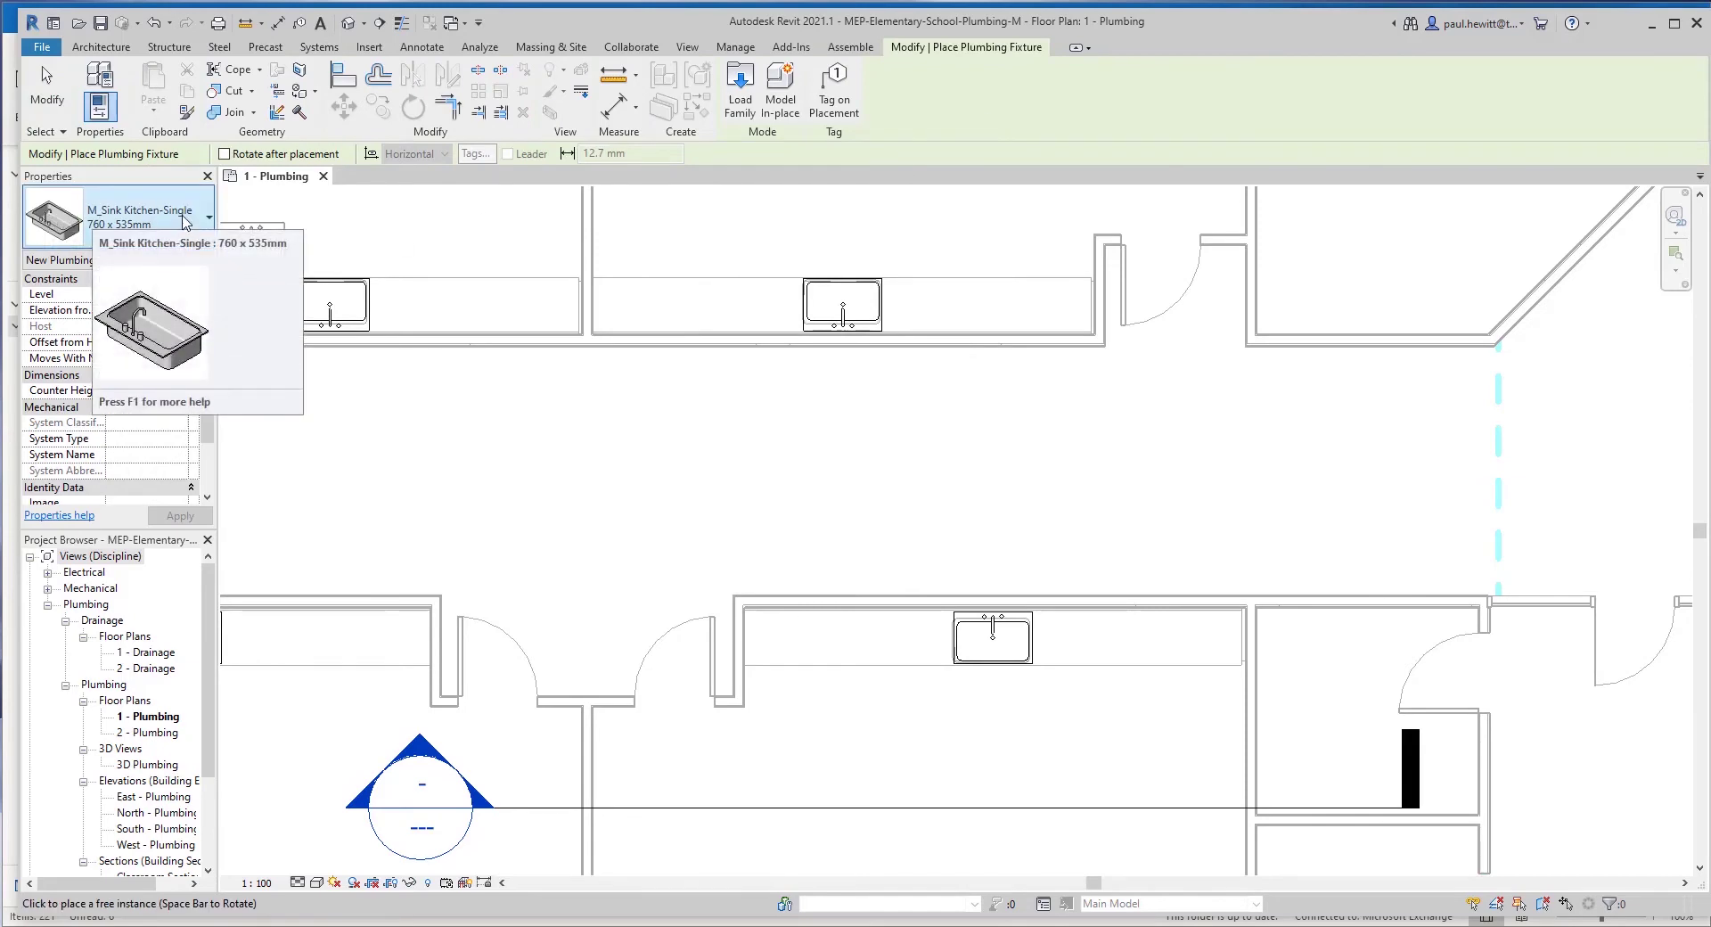
{"action": "left_click", "coordinate": [125, 221]}
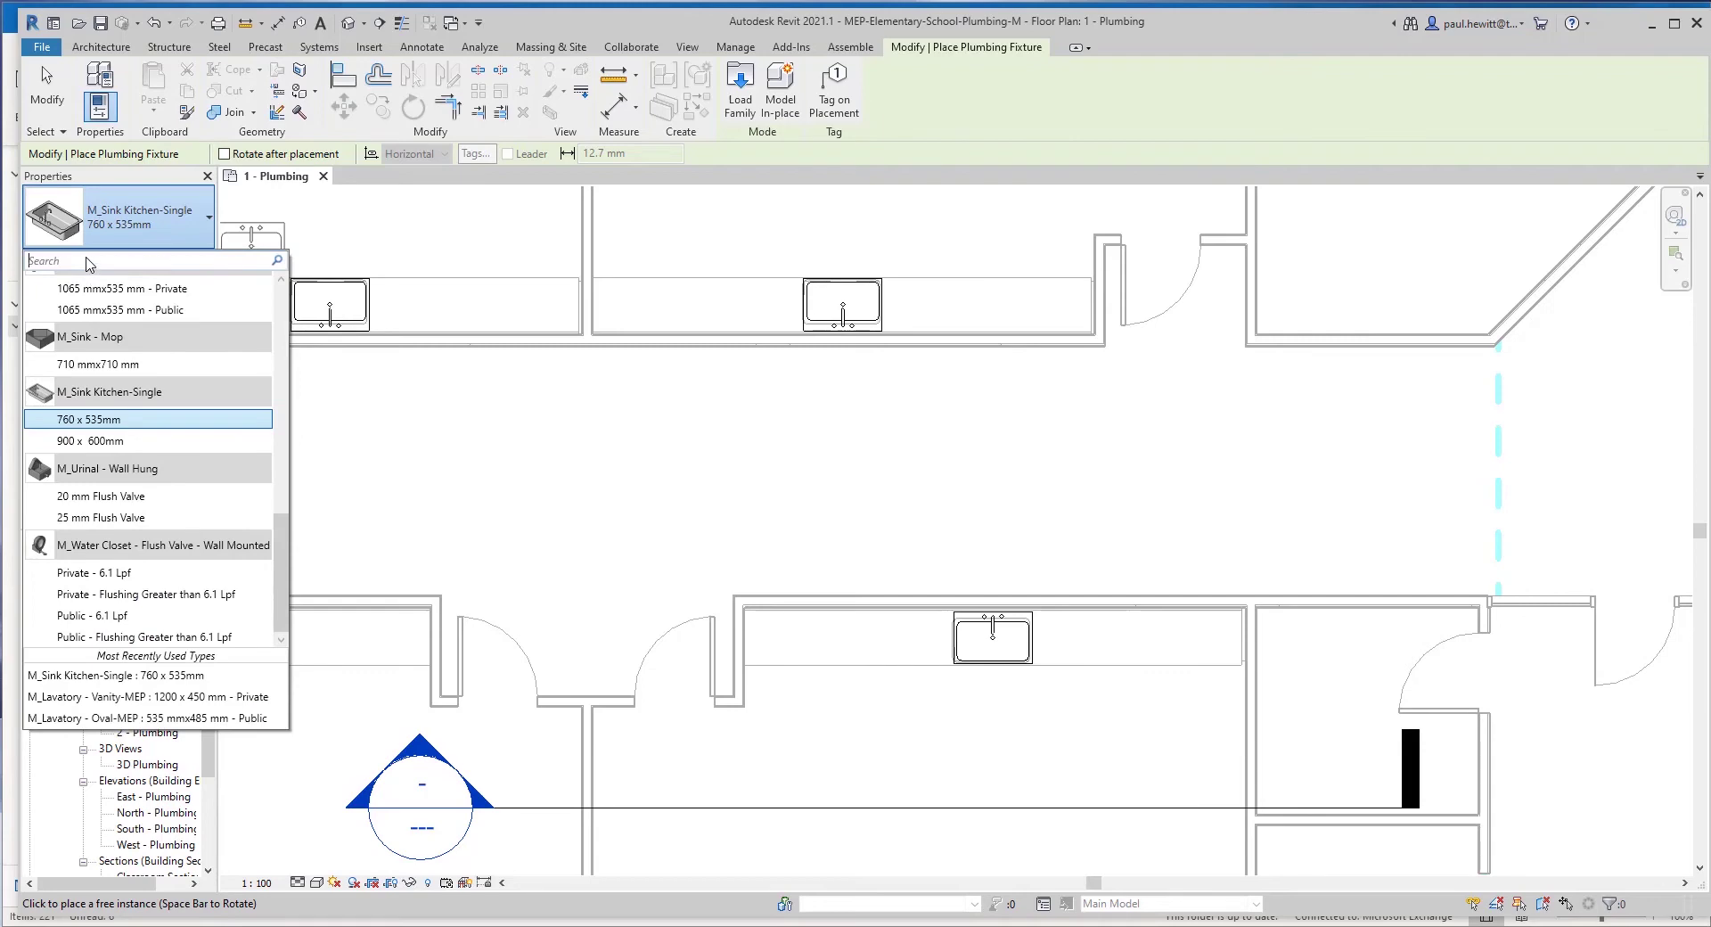
{"action": "type", "text": "si"}
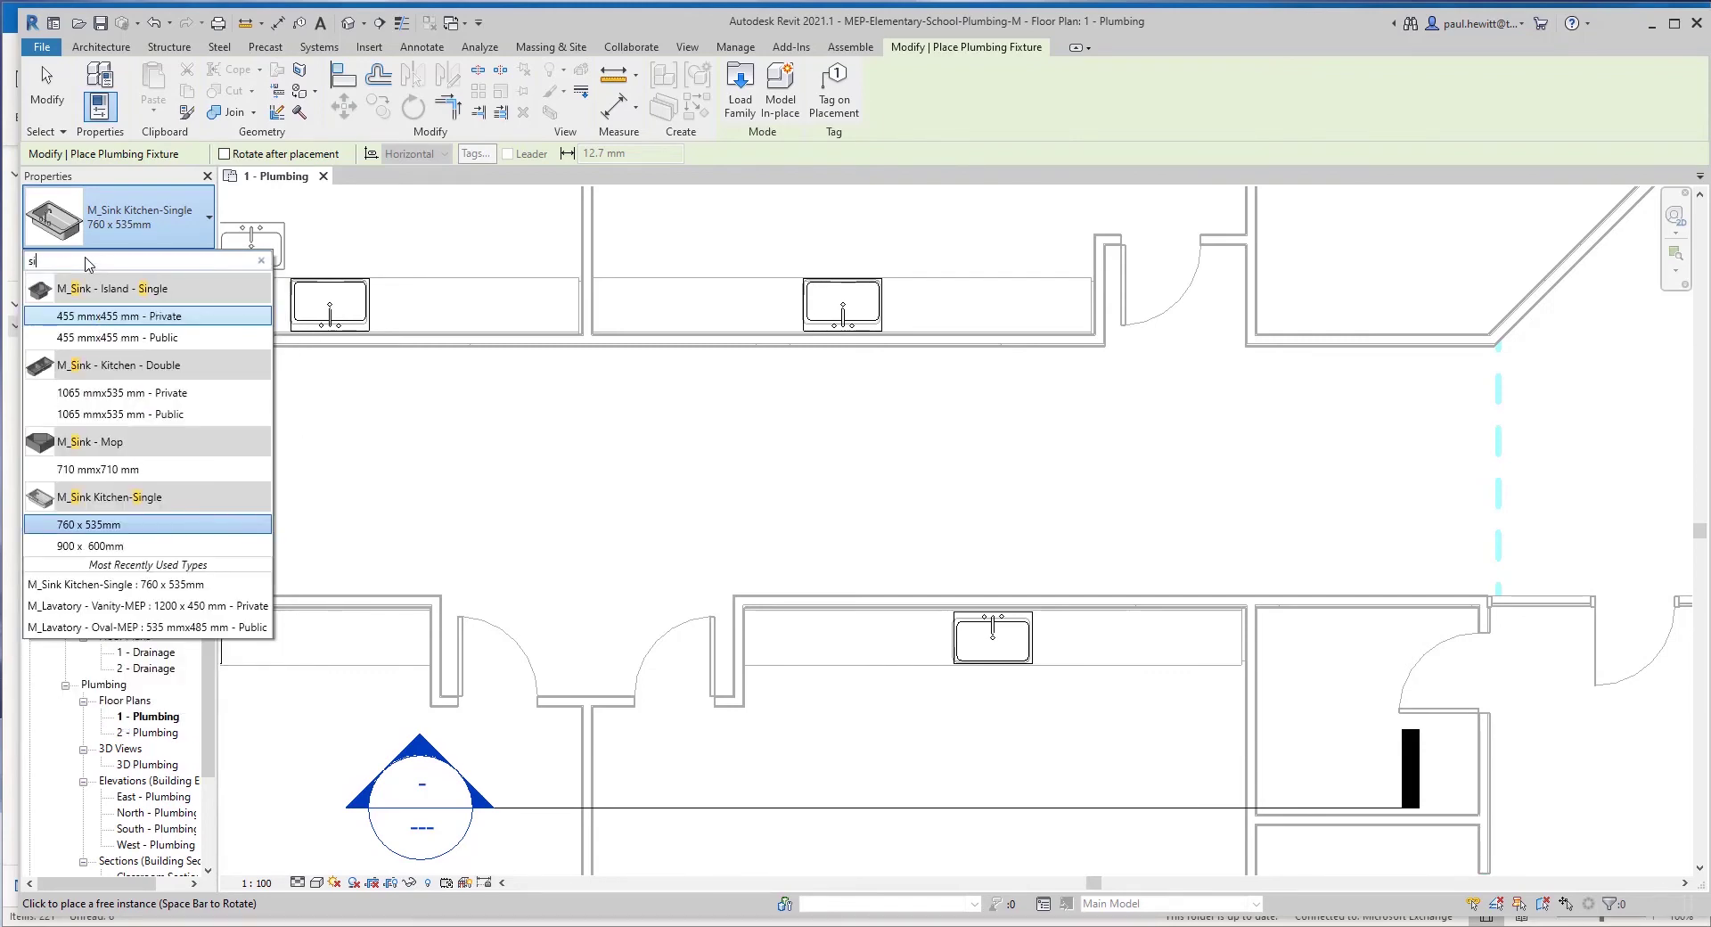
{"action": "key", "text": "BackSpace"}
{"action": "key", "text": "BackSpace"}
{"action": "type", "text": "kit"}
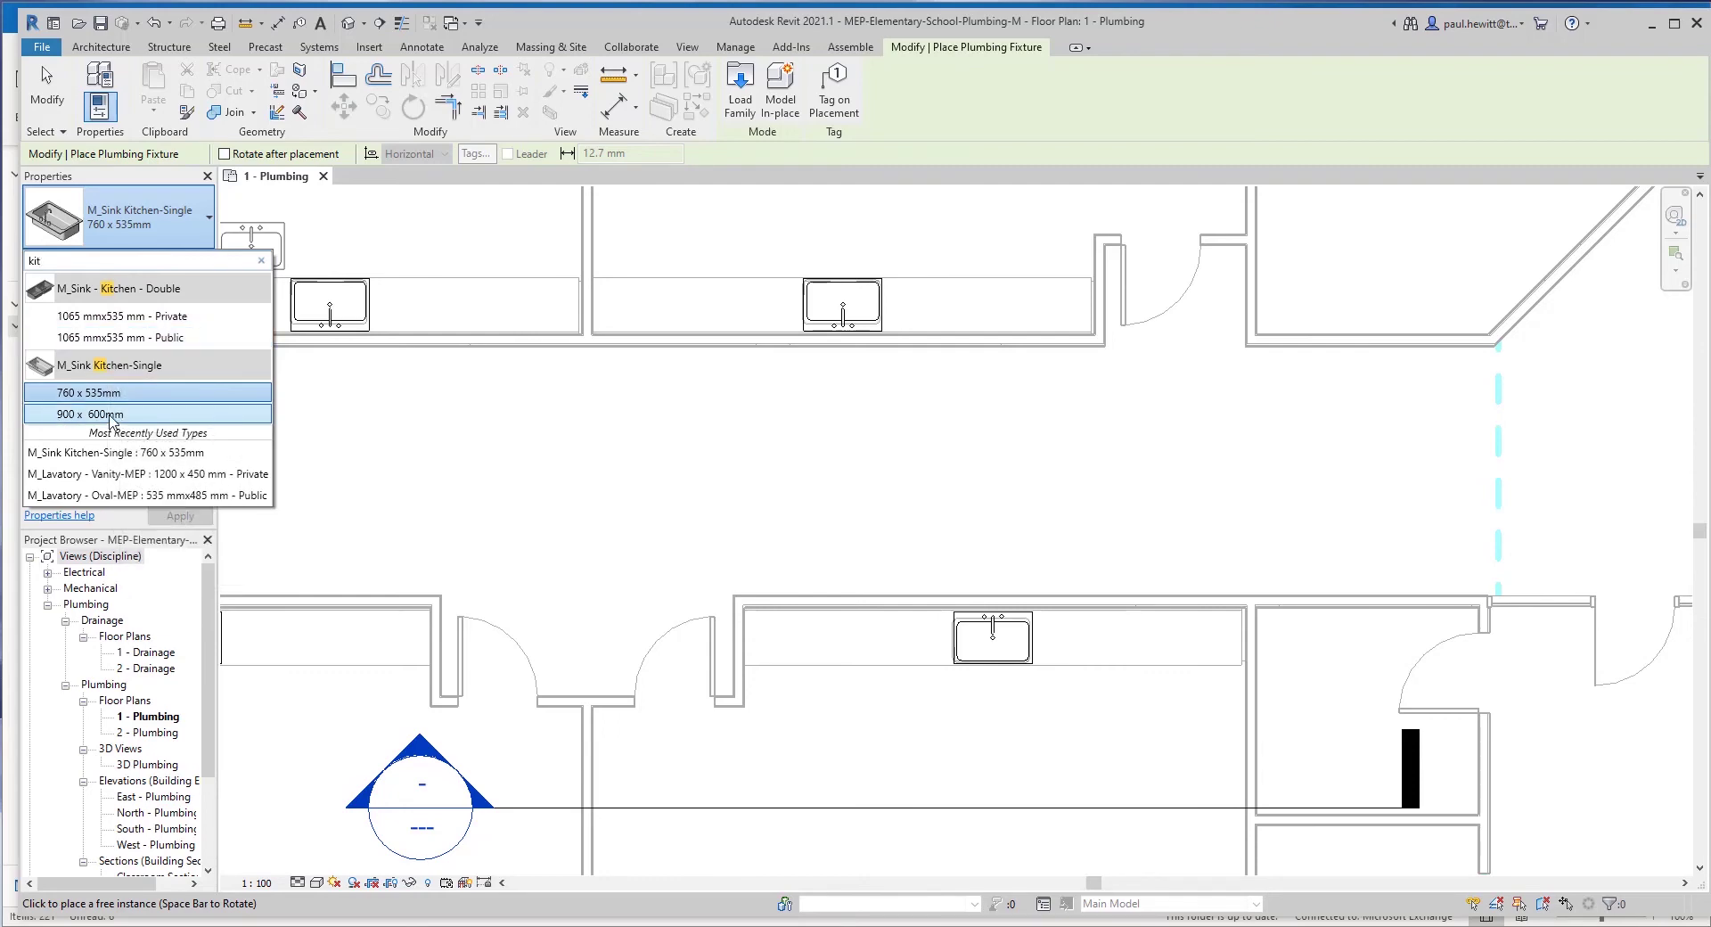
{"action": "left_click", "coordinate": [110, 415]}
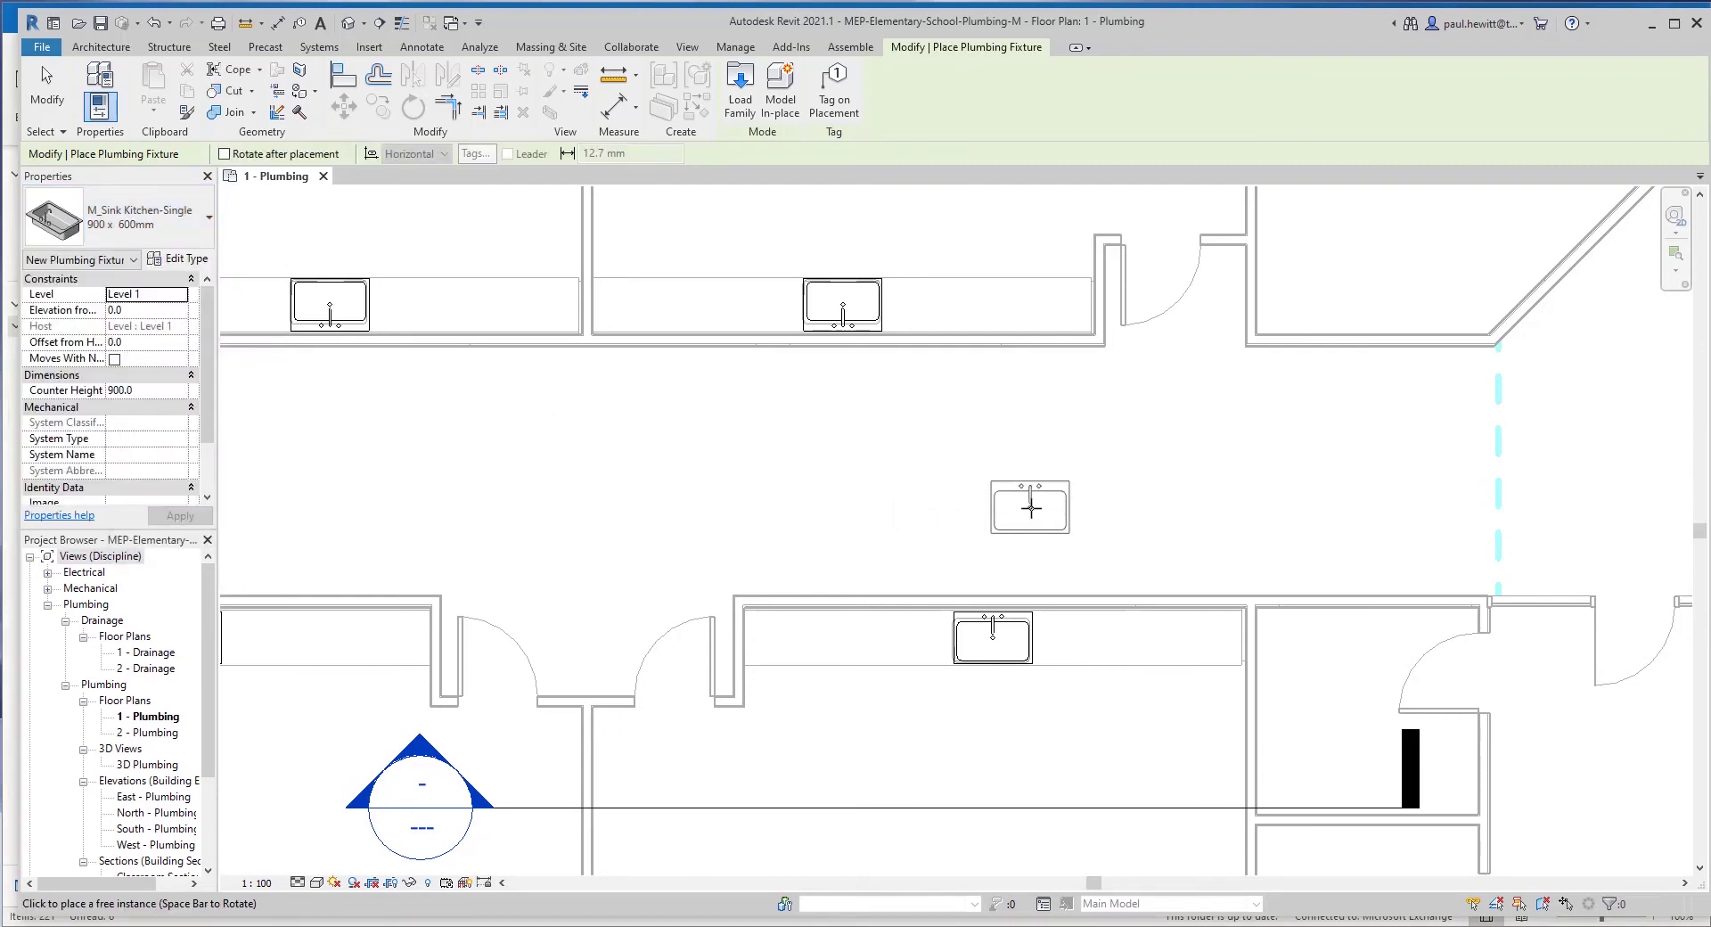
Place a 900 x 600mm kitchen sink at the lower classroom wall's midpoint and check its type
{"action": "left_click", "coordinate": [993, 637]}
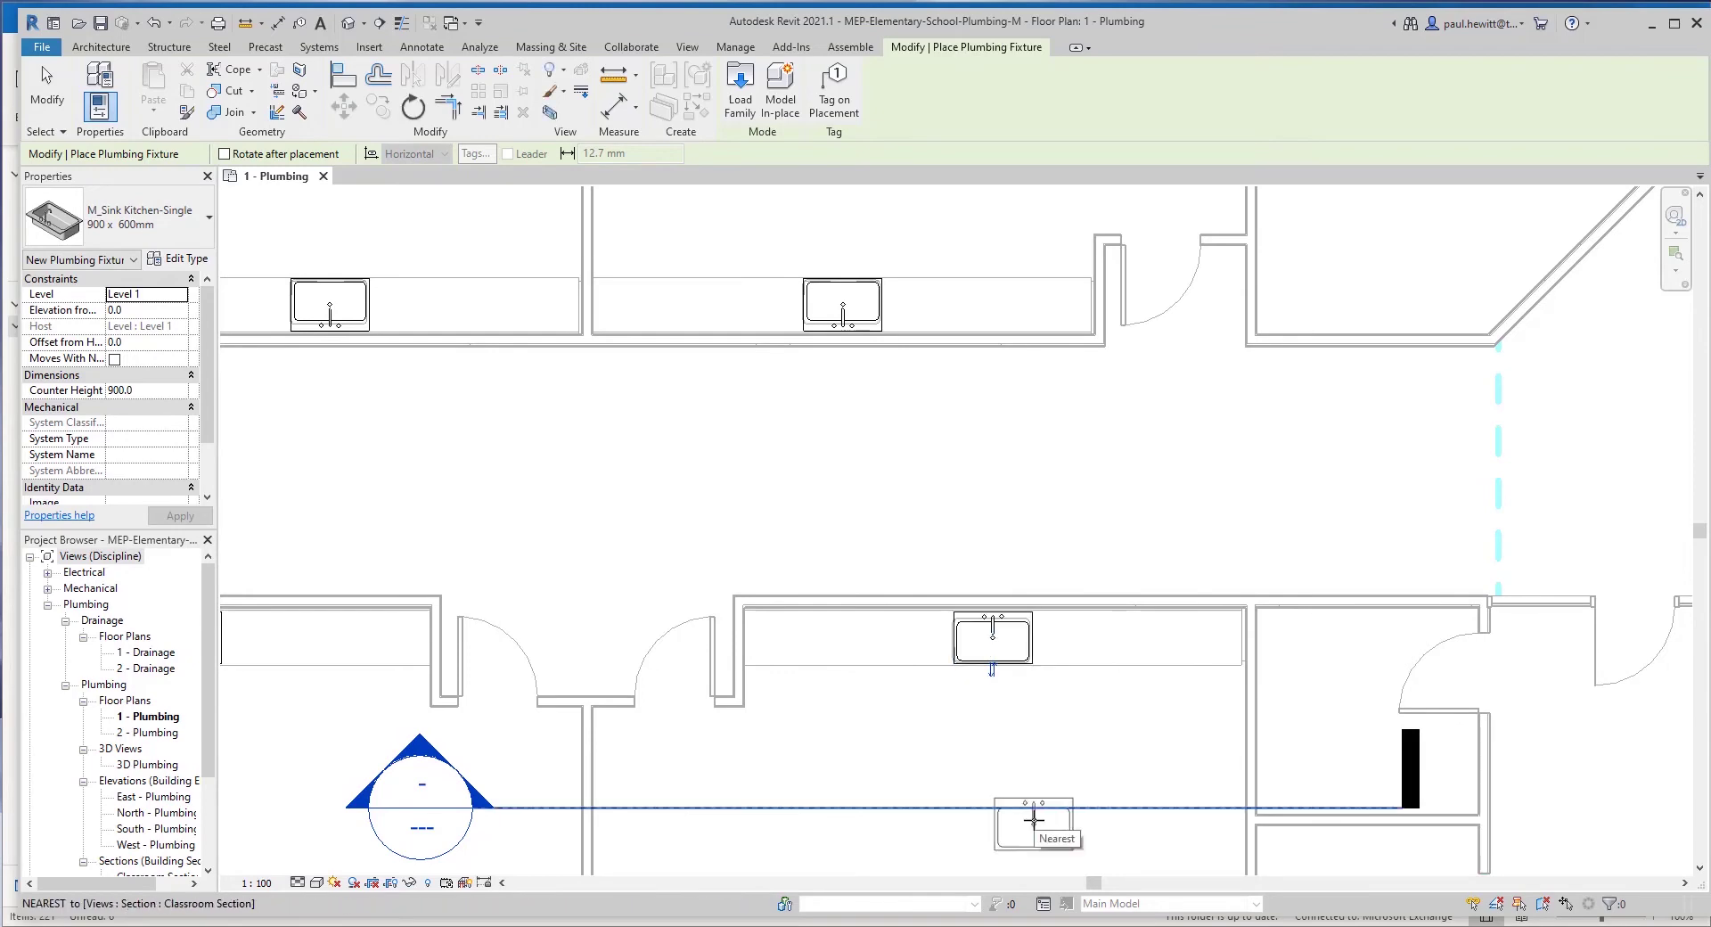
{"action": "key", "text": "Escape"}
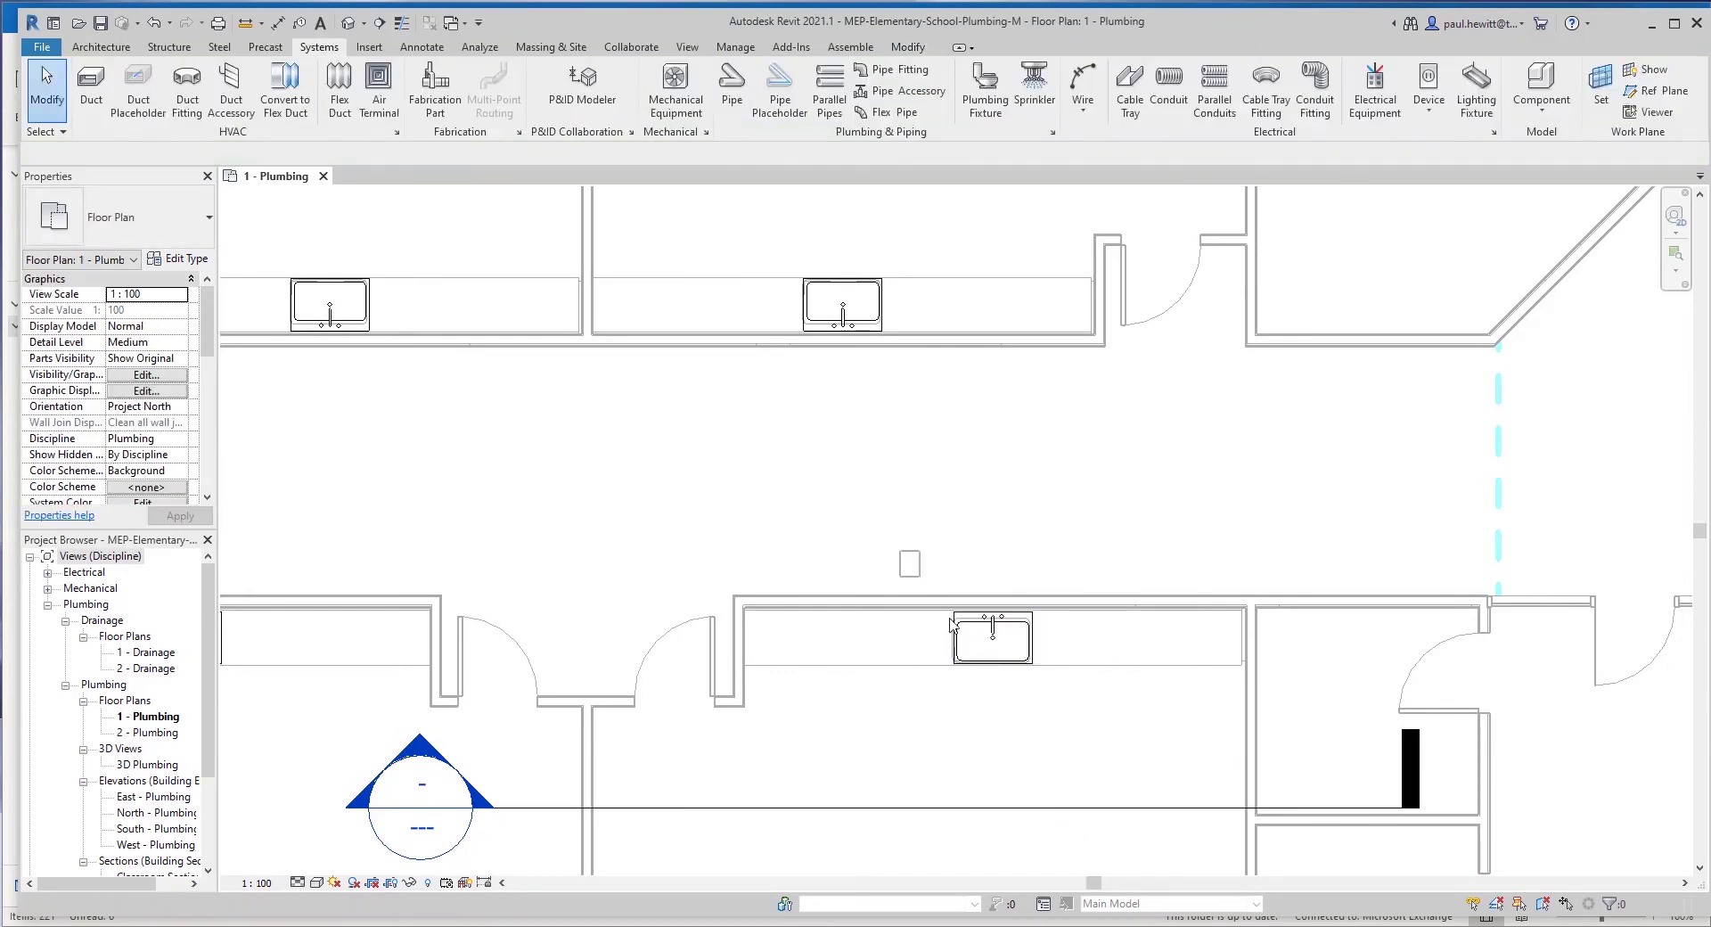
{"action": "left_click", "coordinate": [1007, 619]}
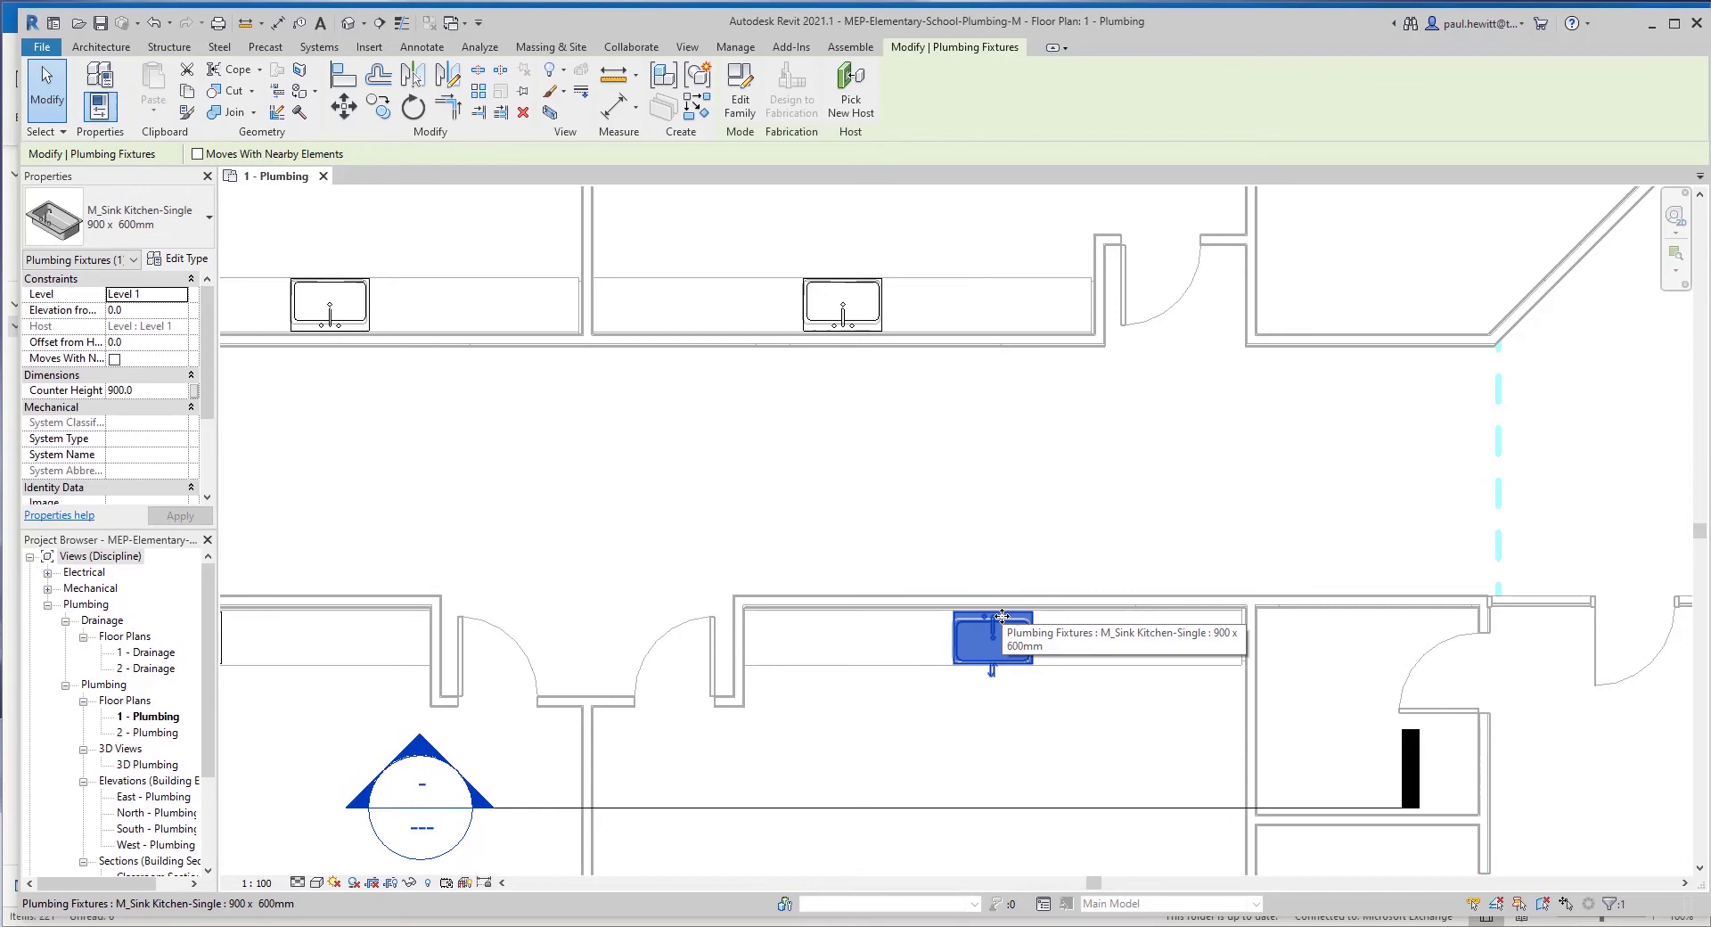
{"action": "key", "text": "Escape"}
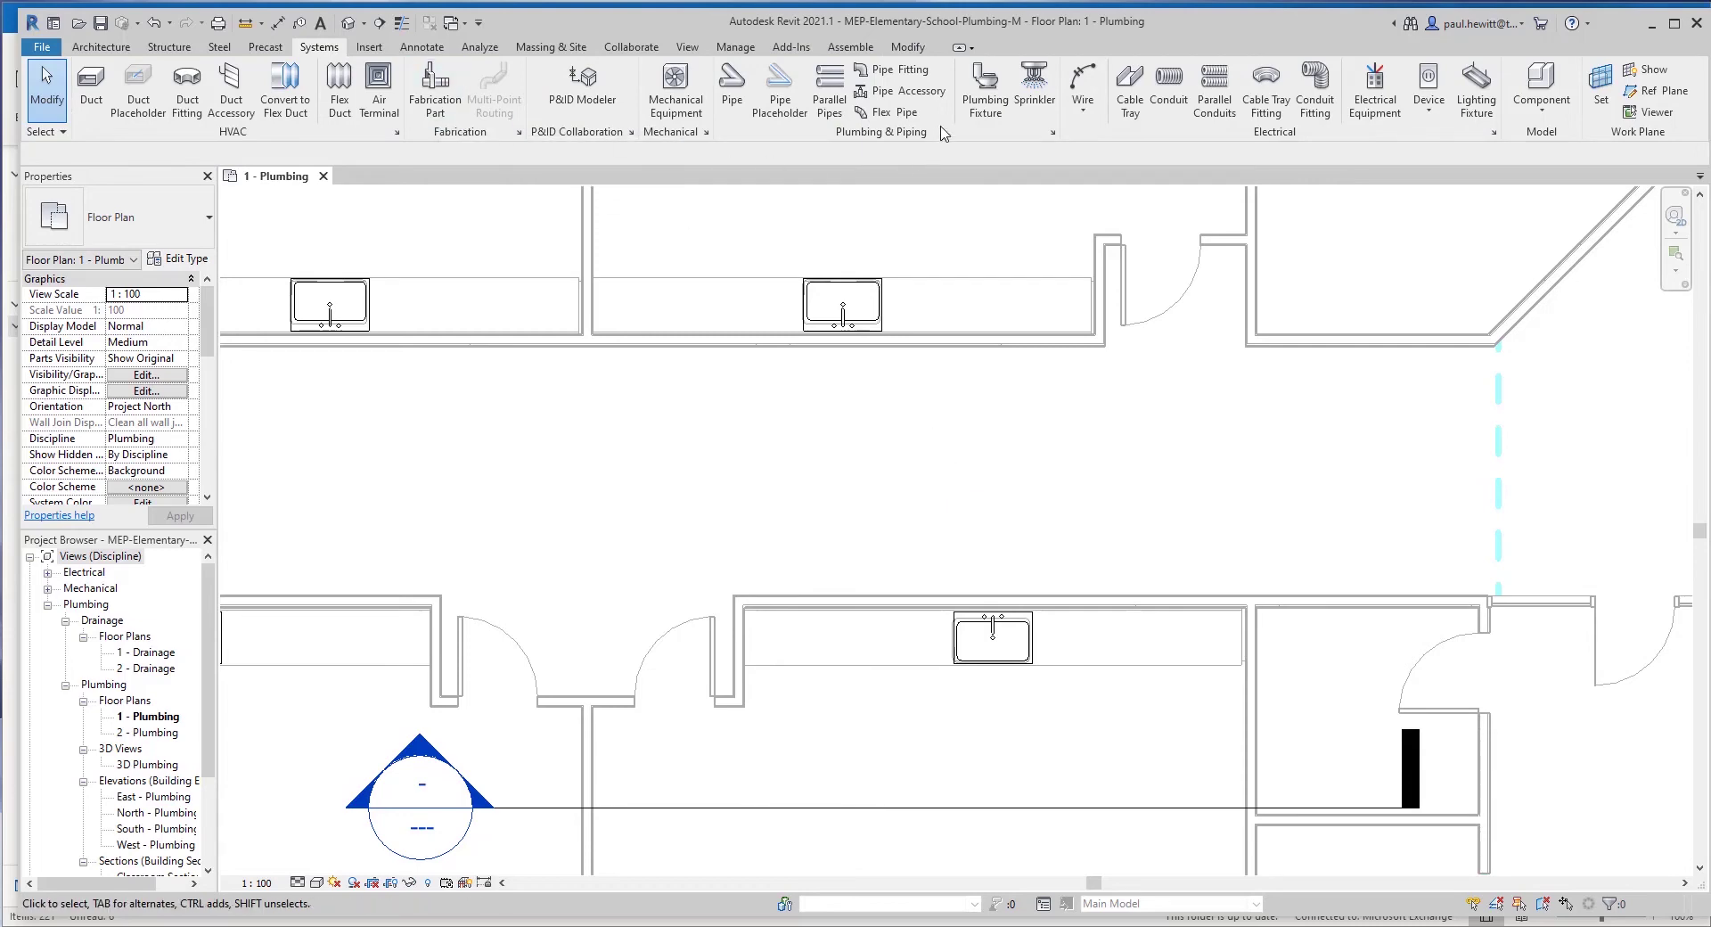
{"action": "left_click", "coordinate": [984, 90]}
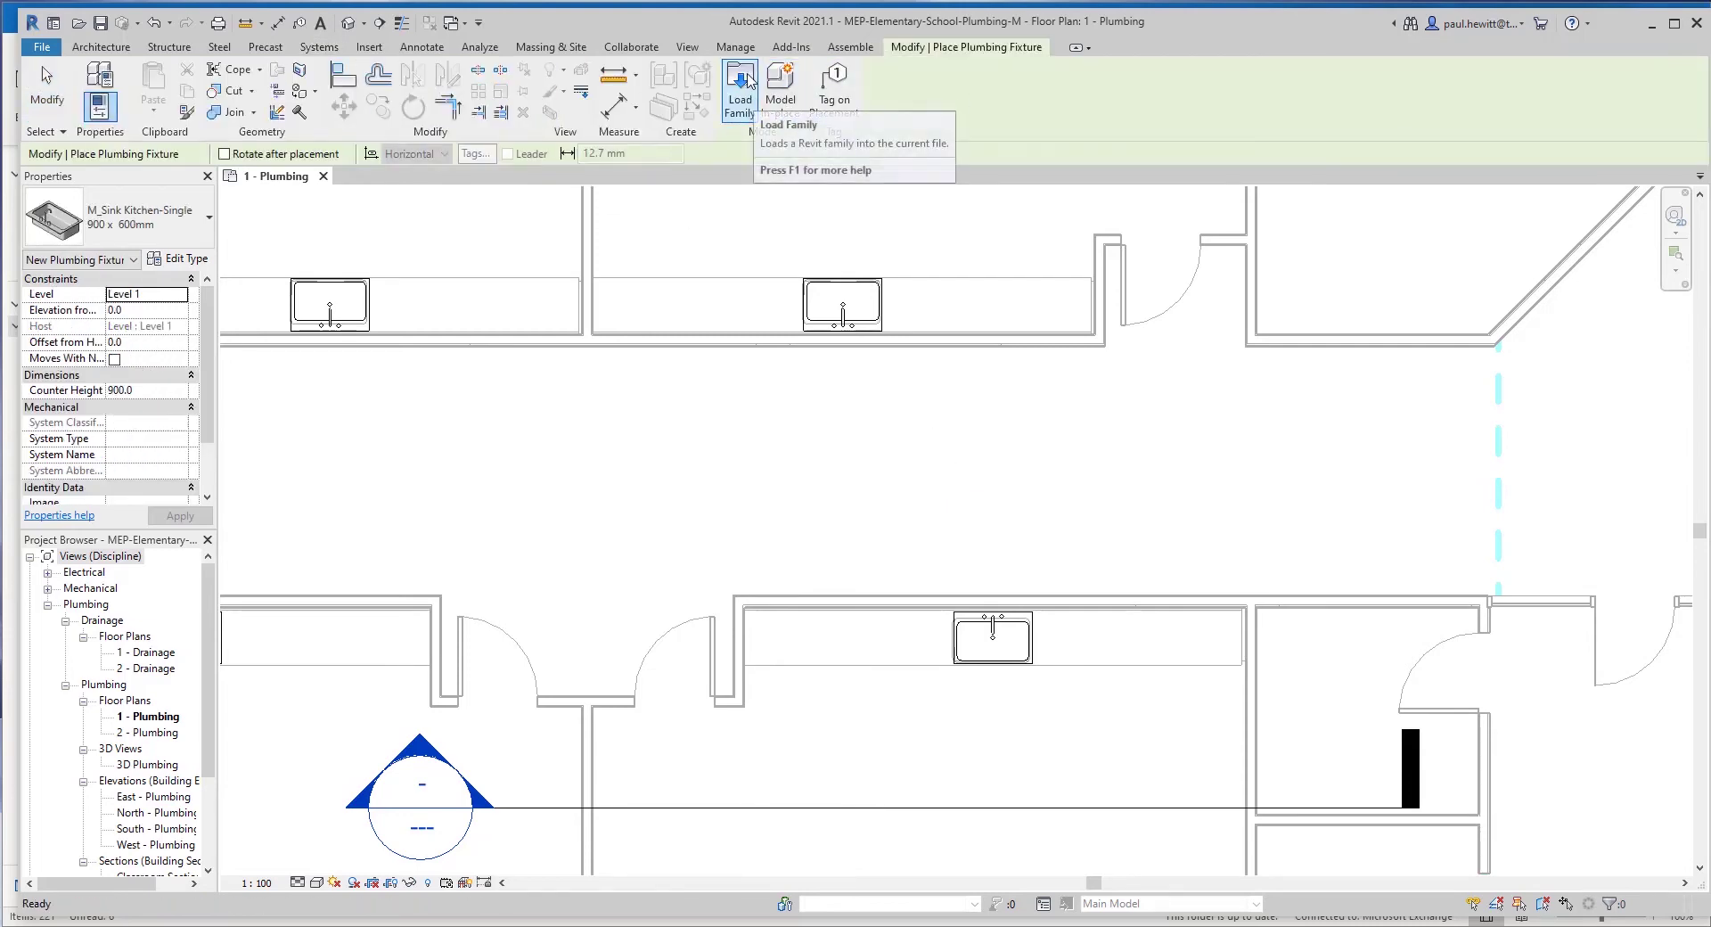
Load the M_Sink Kitchen-Single-MEP.rfa family into the project
{"action": "left_click", "coordinate": [749, 81]}
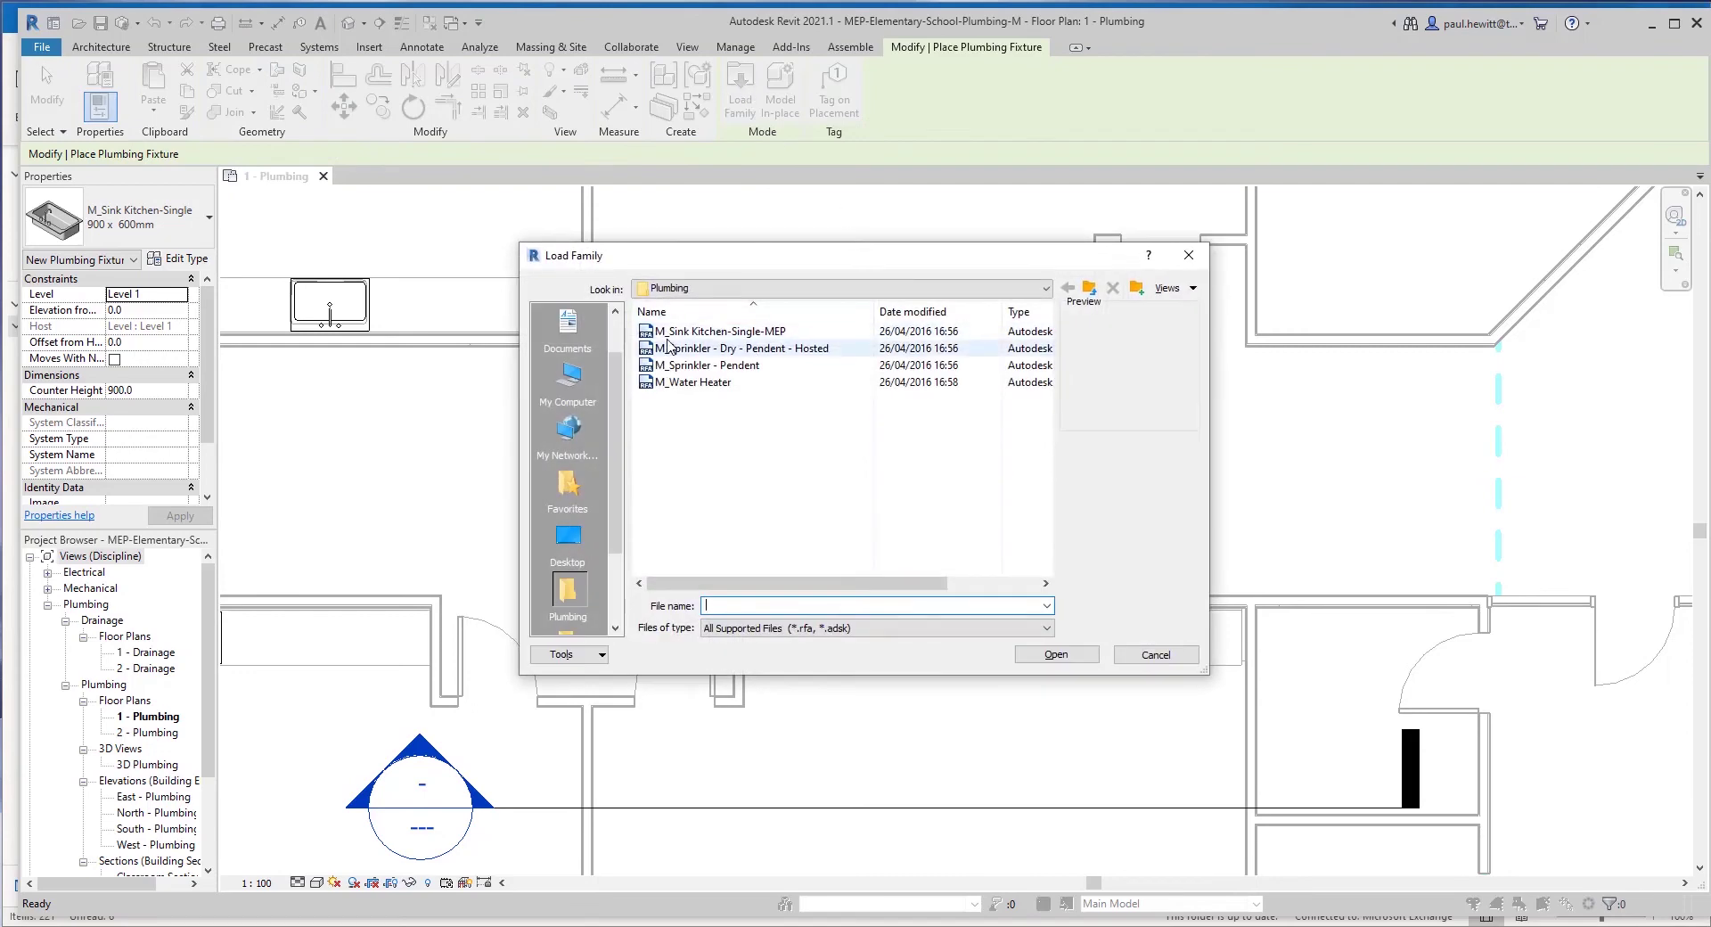
{"action": "left_click", "coordinate": [771, 333]}
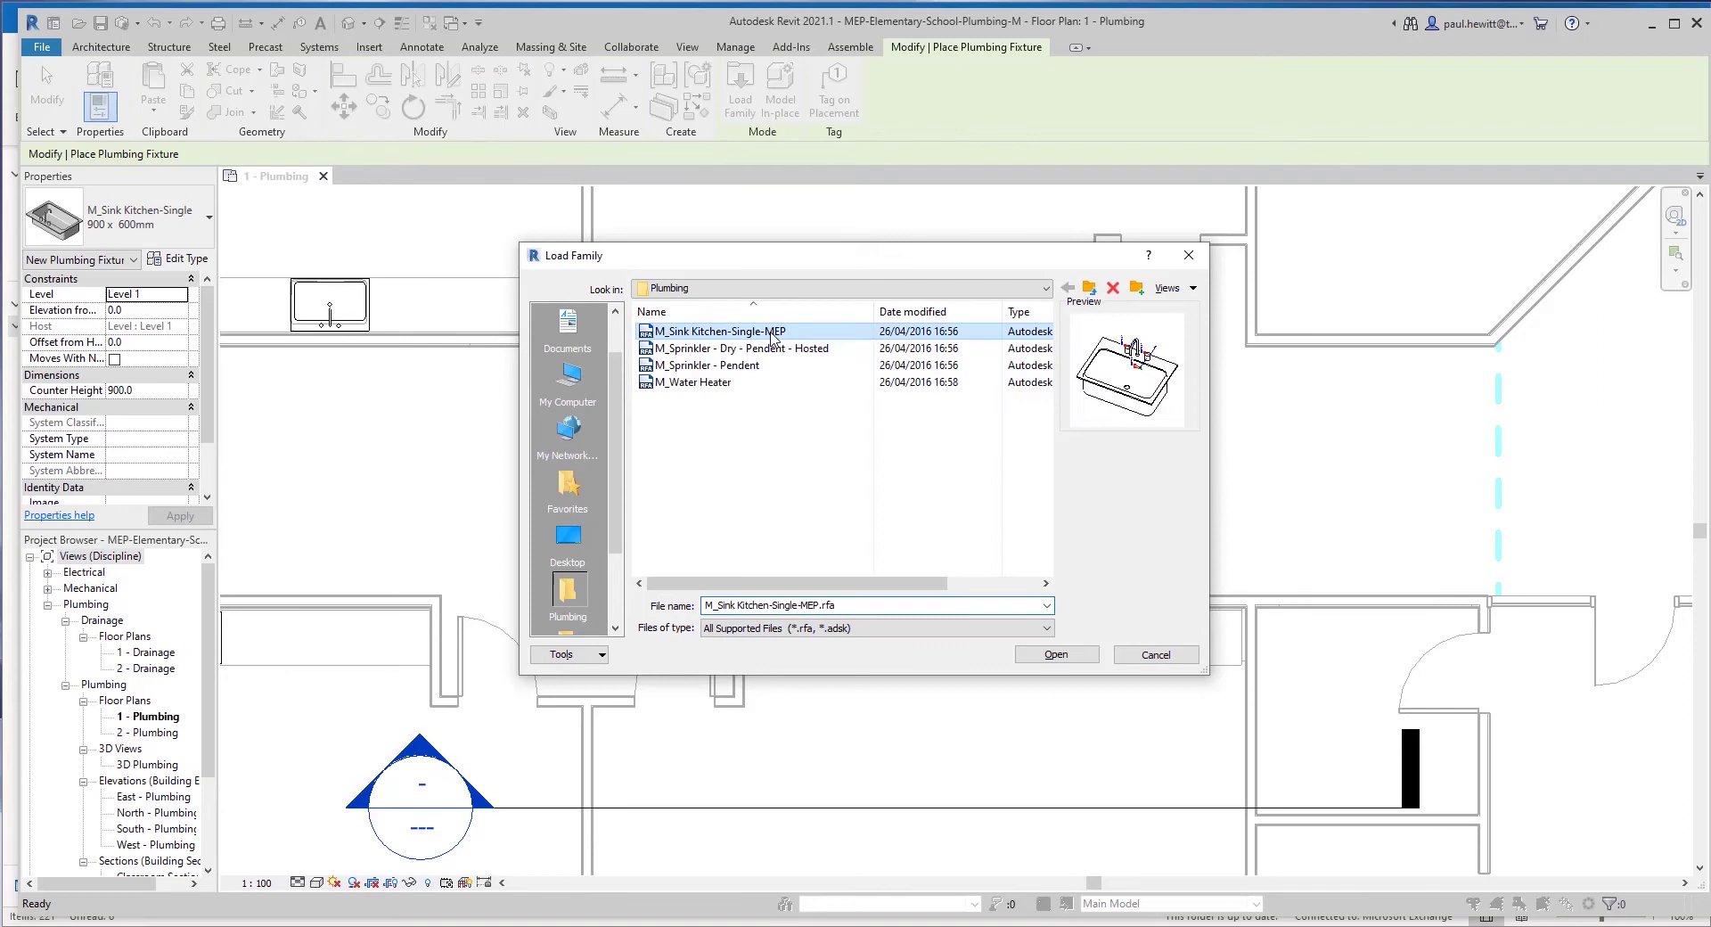
{"action": "left_click", "coordinate": [1073, 656]}
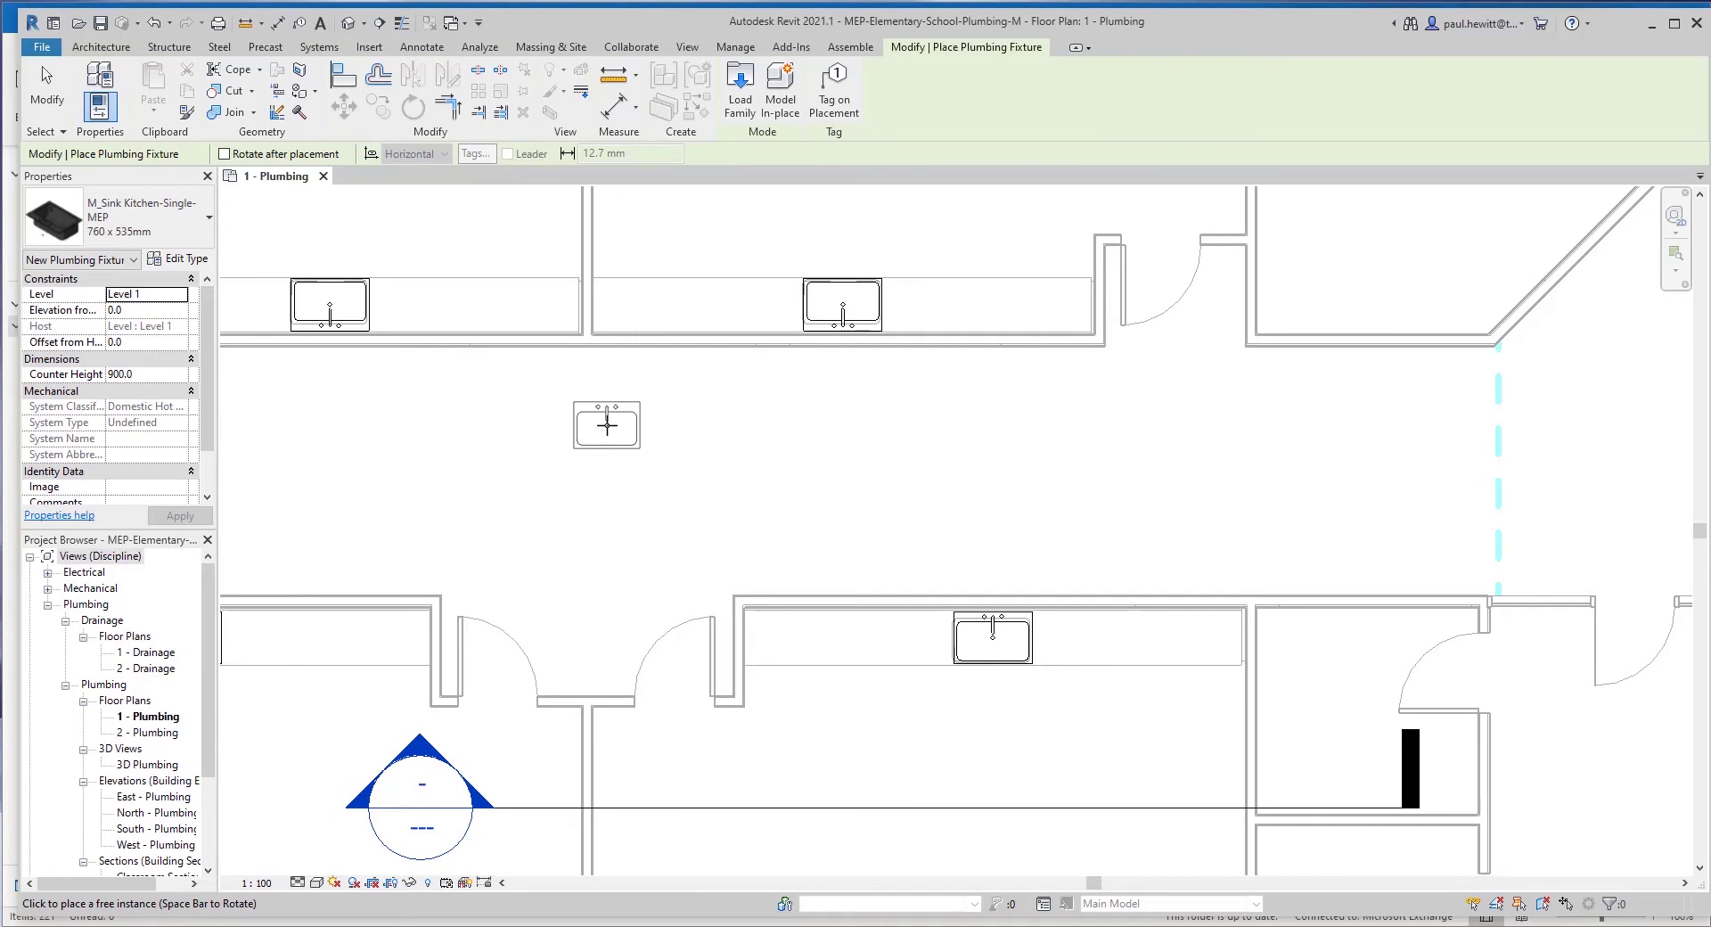
{"action": "key", "text": "Escape"}
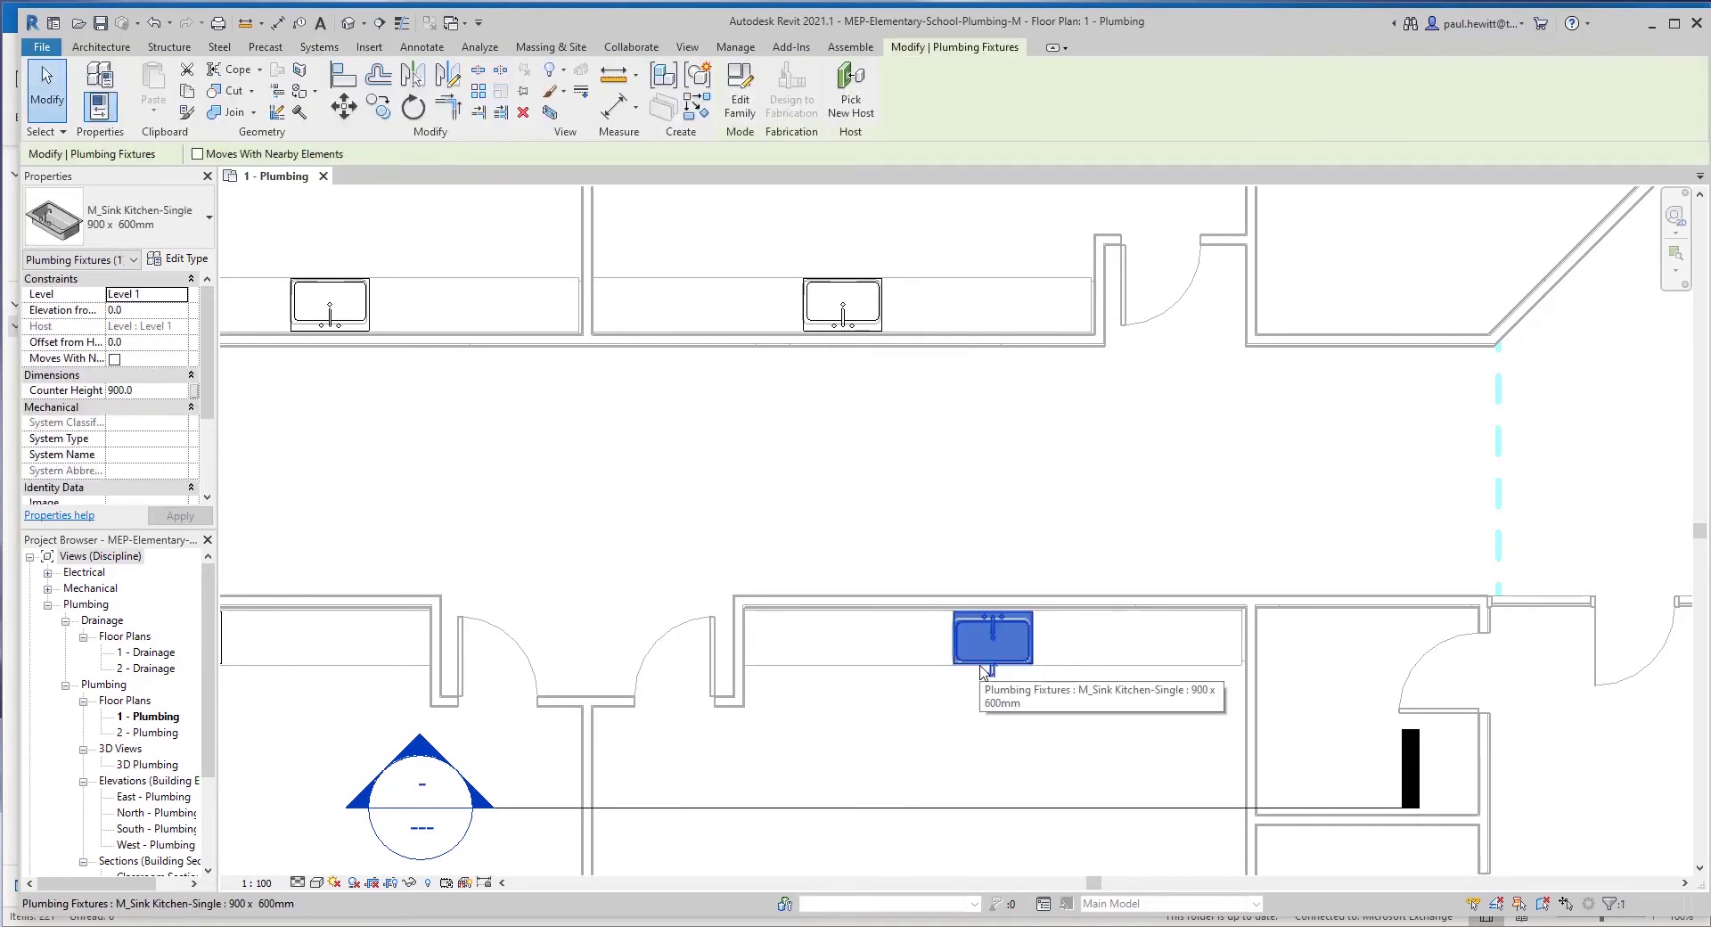
Change the lower-room sink to the M_Sink Kitchen-Single-MEP 900 x 600mm type
{"action": "left_click", "coordinate": [206, 220]}
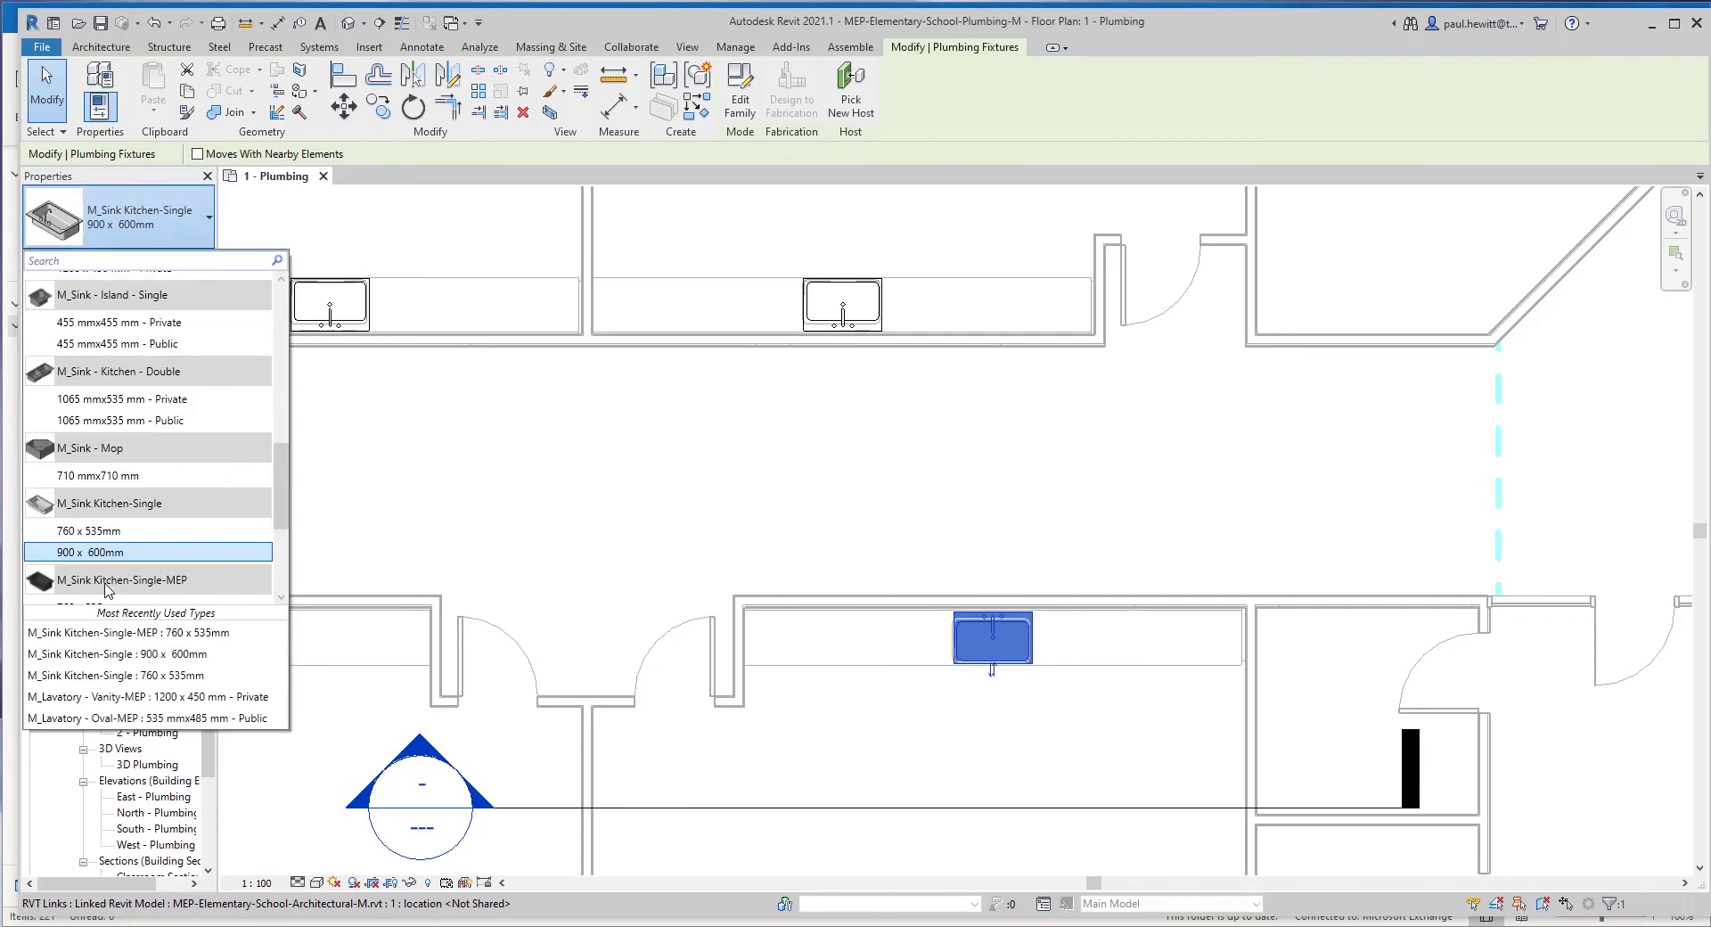
{"action": "scroll", "coordinate": [159, 572], "scroll_direction": "down", "scroll_amount": 1}
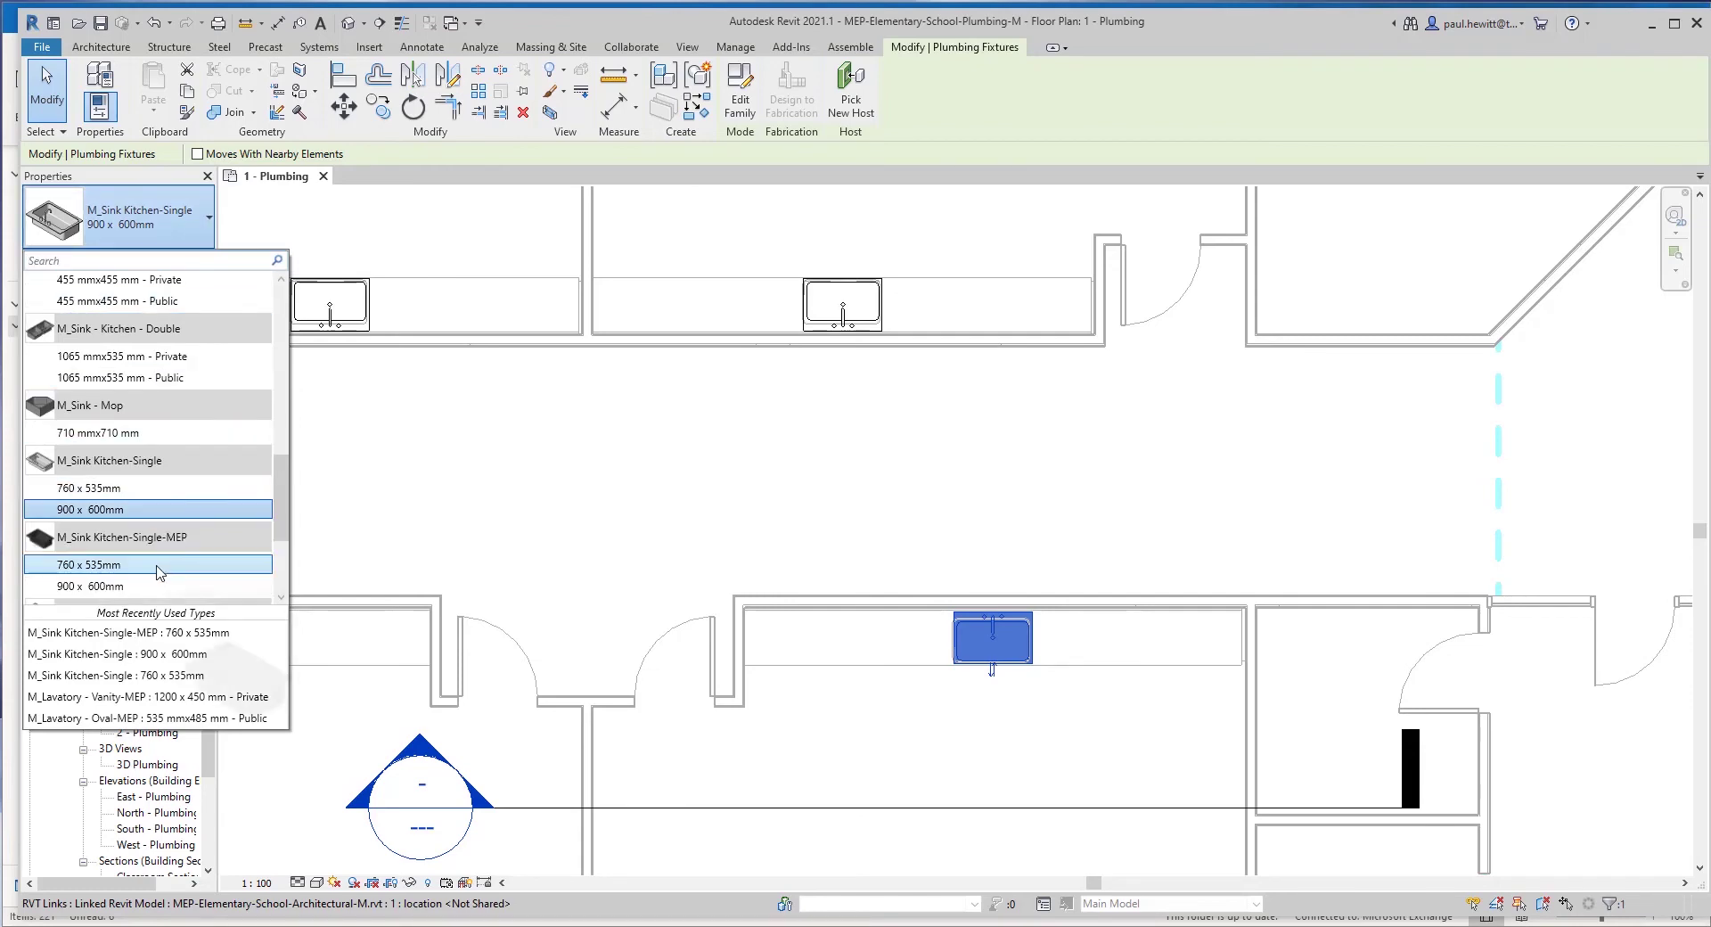
{"action": "left_click", "coordinate": [126, 590]}
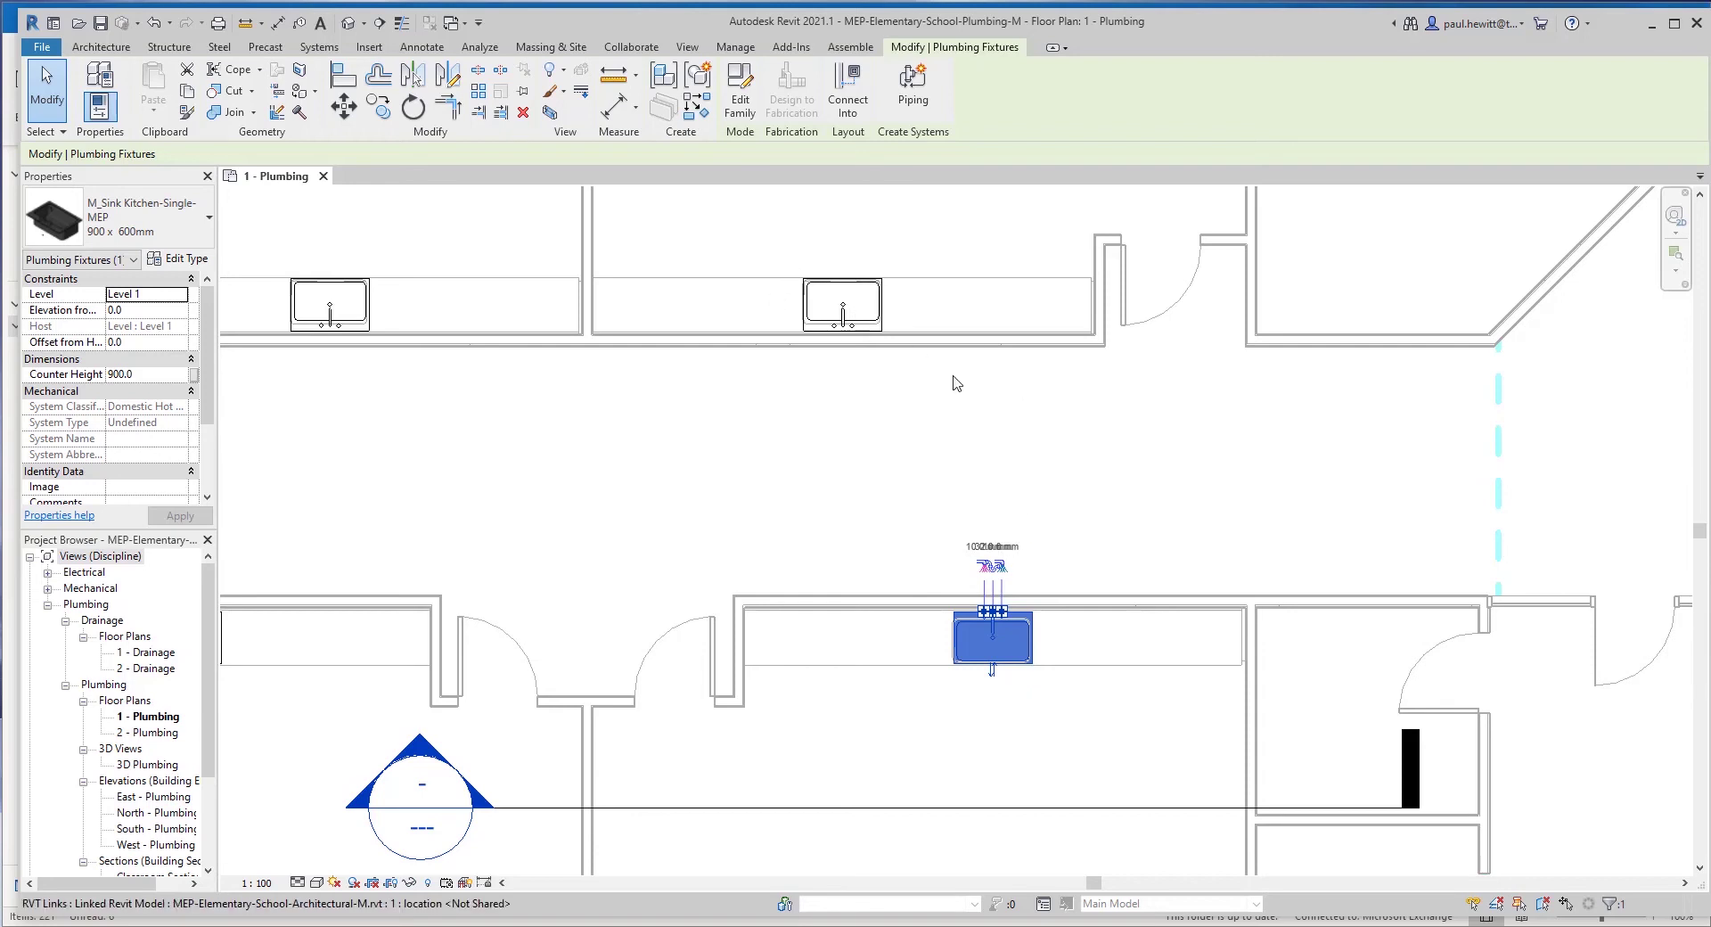
Use Create Similar to place a matching MEP sink on the upper classroom wall
{"action": "right_click", "coordinate": [1043, 517]}
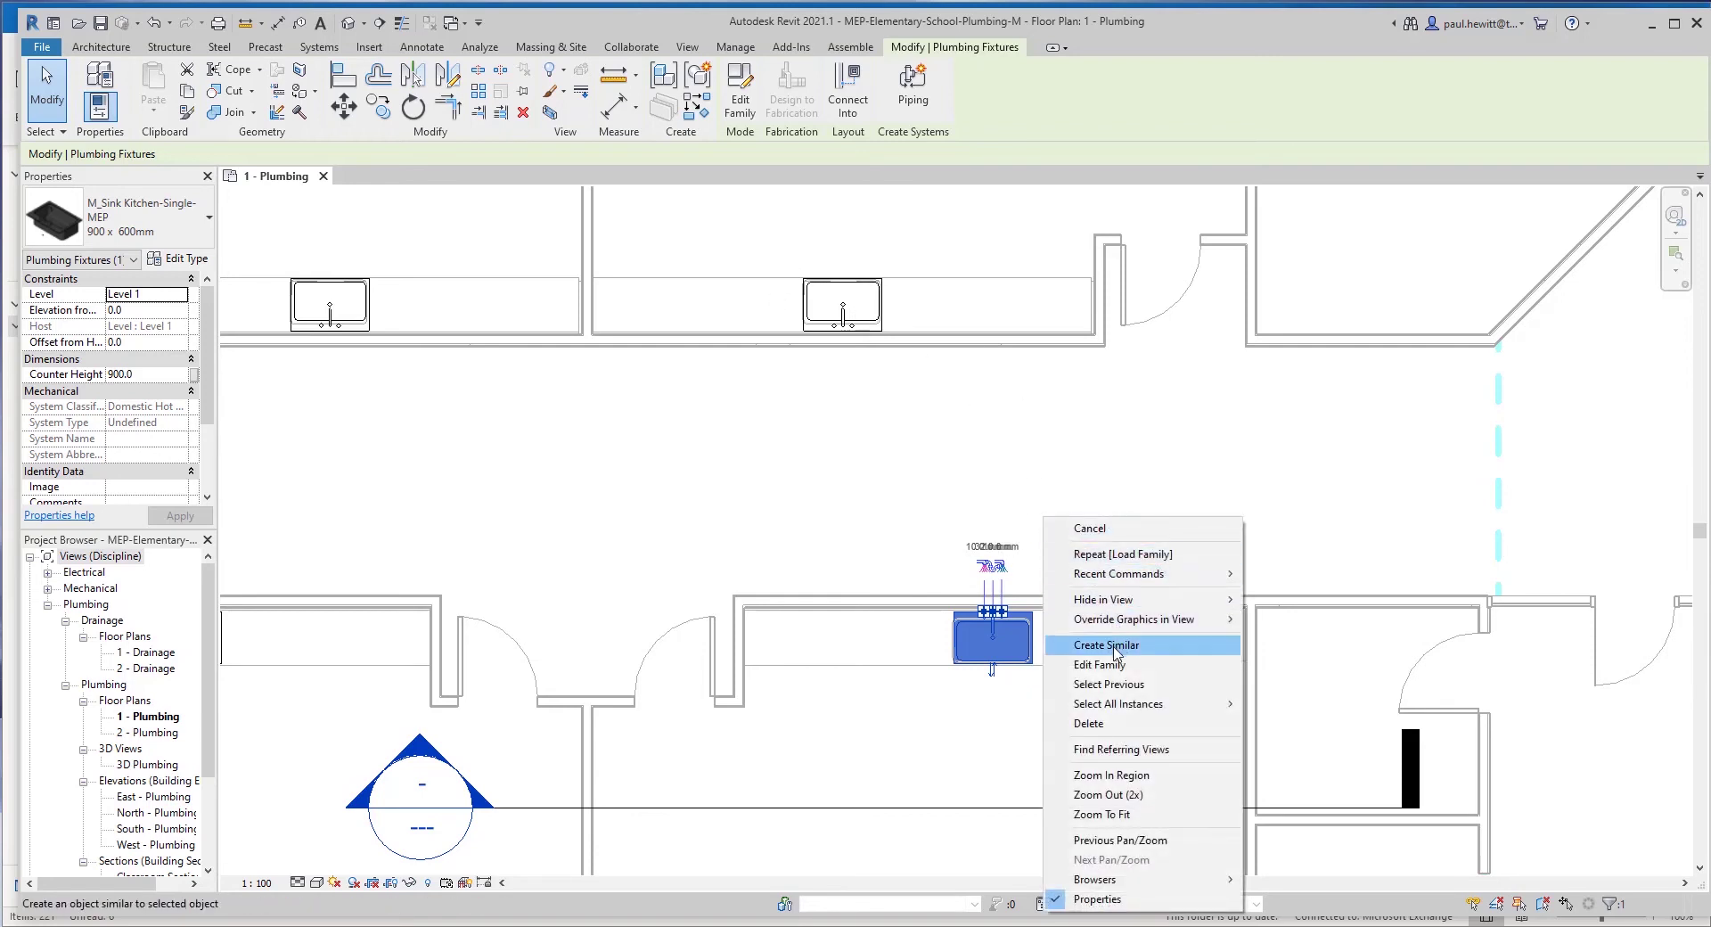
{"action": "left_click", "coordinate": [1162, 646]}
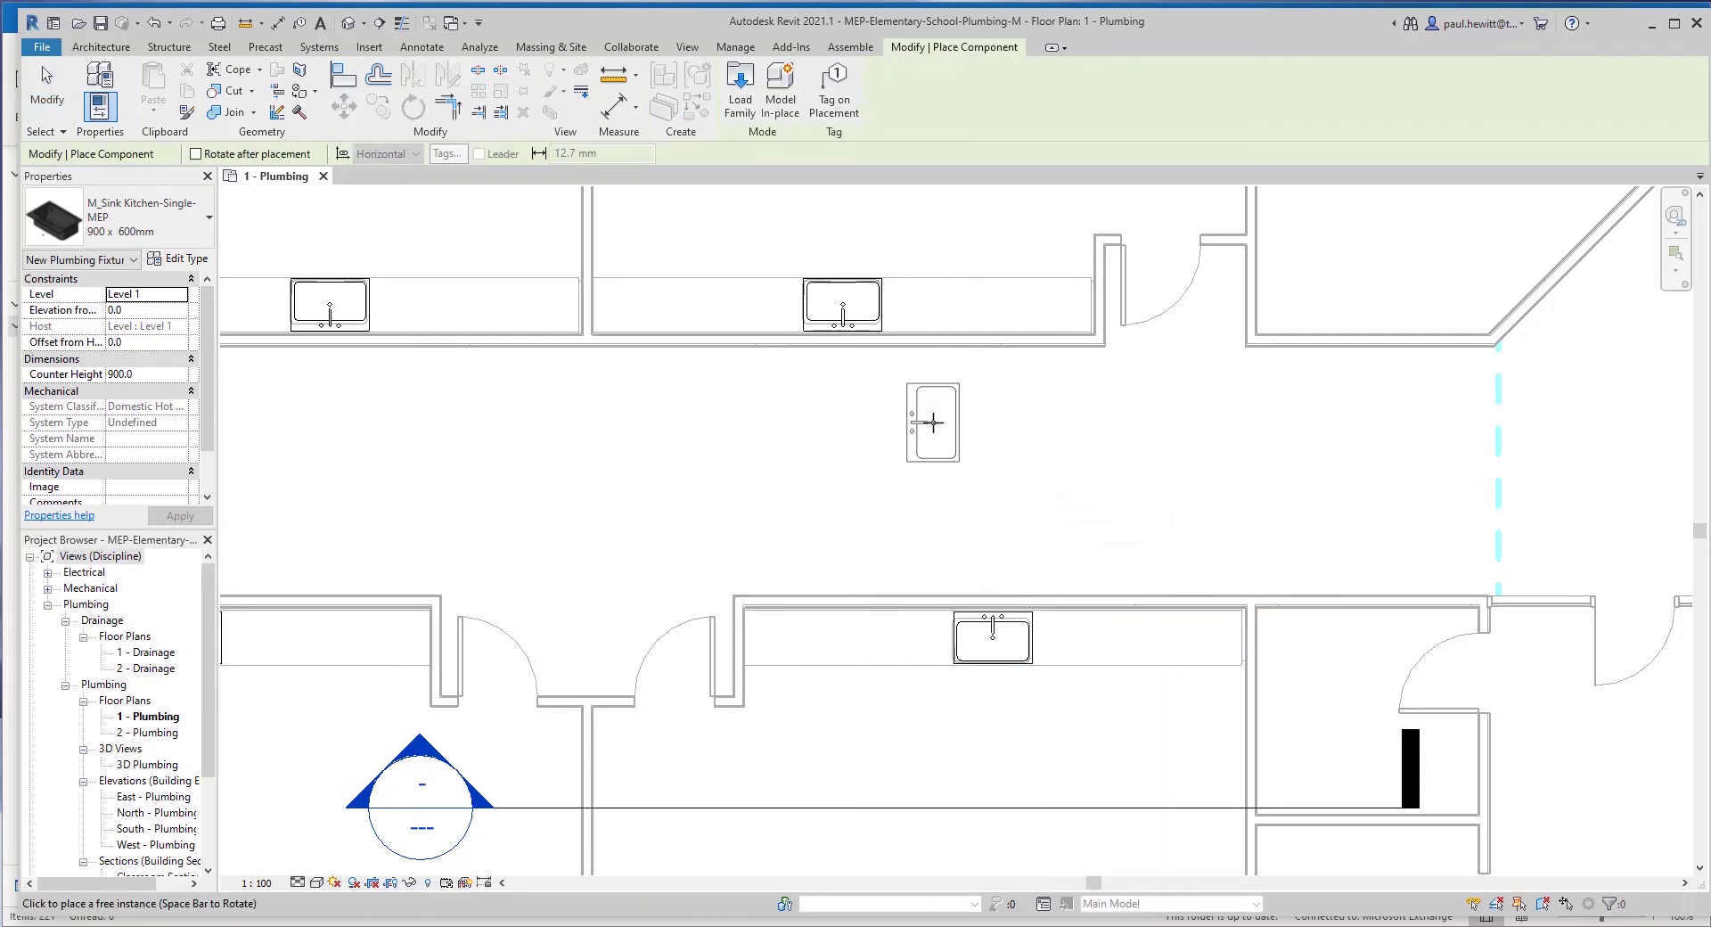
{"action": "left_click", "coordinate": [843, 304]}
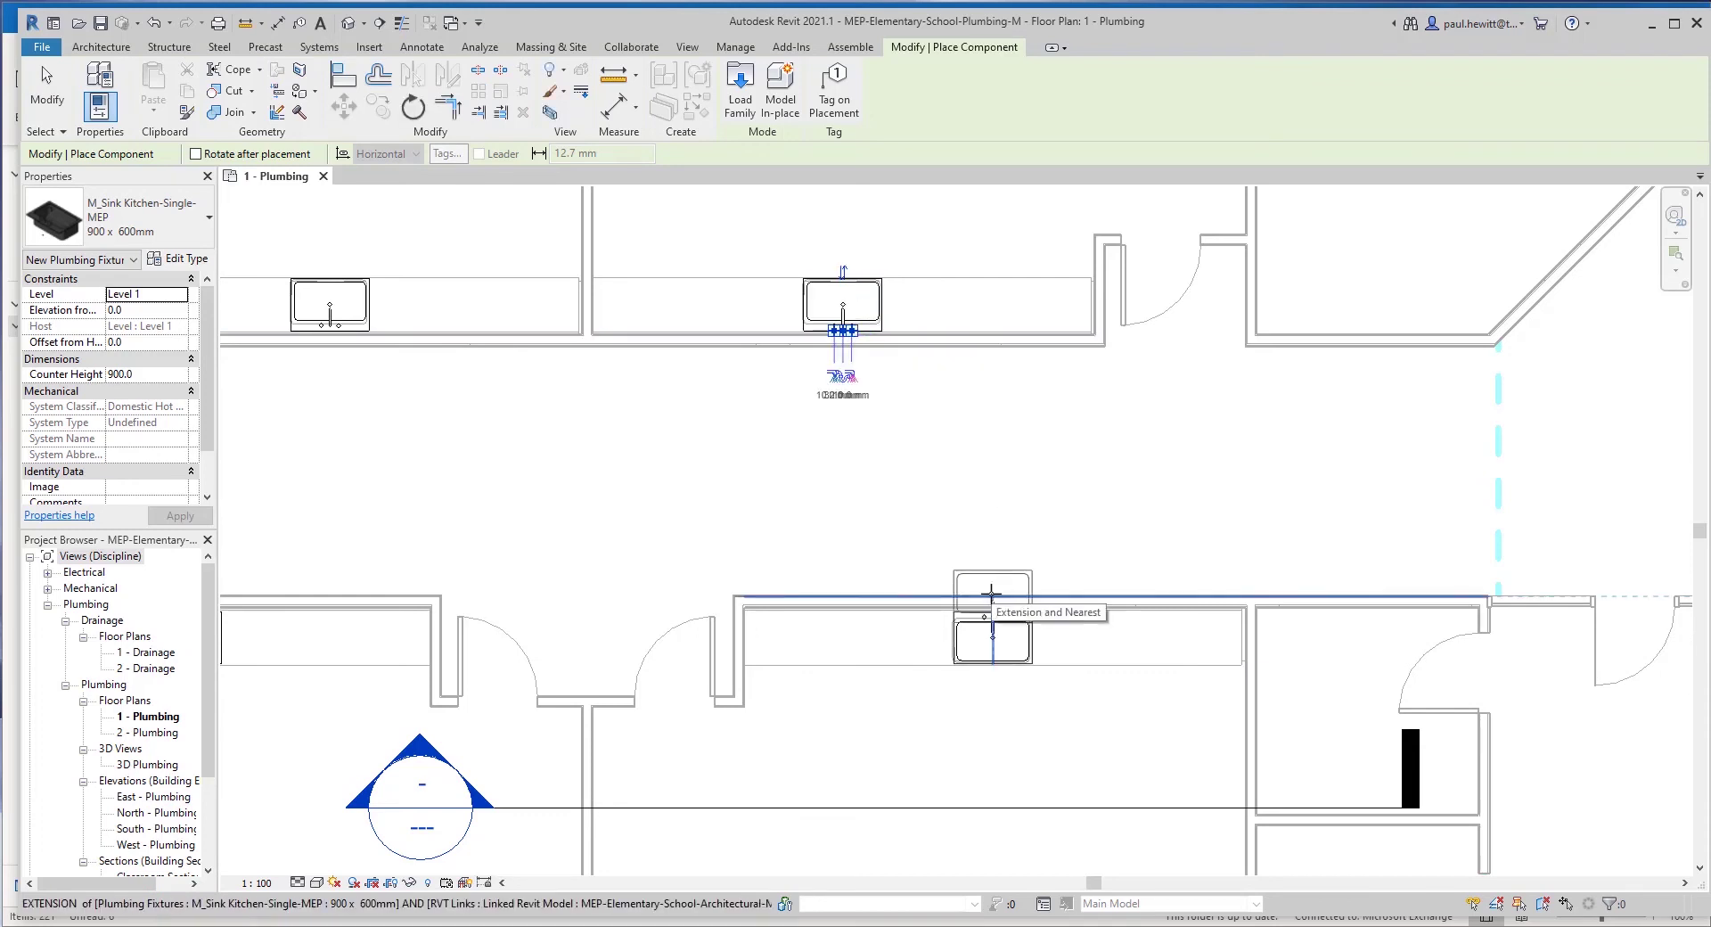
{"action": "key", "text": "Escape"}
{"action": "key", "text": "Escape"}
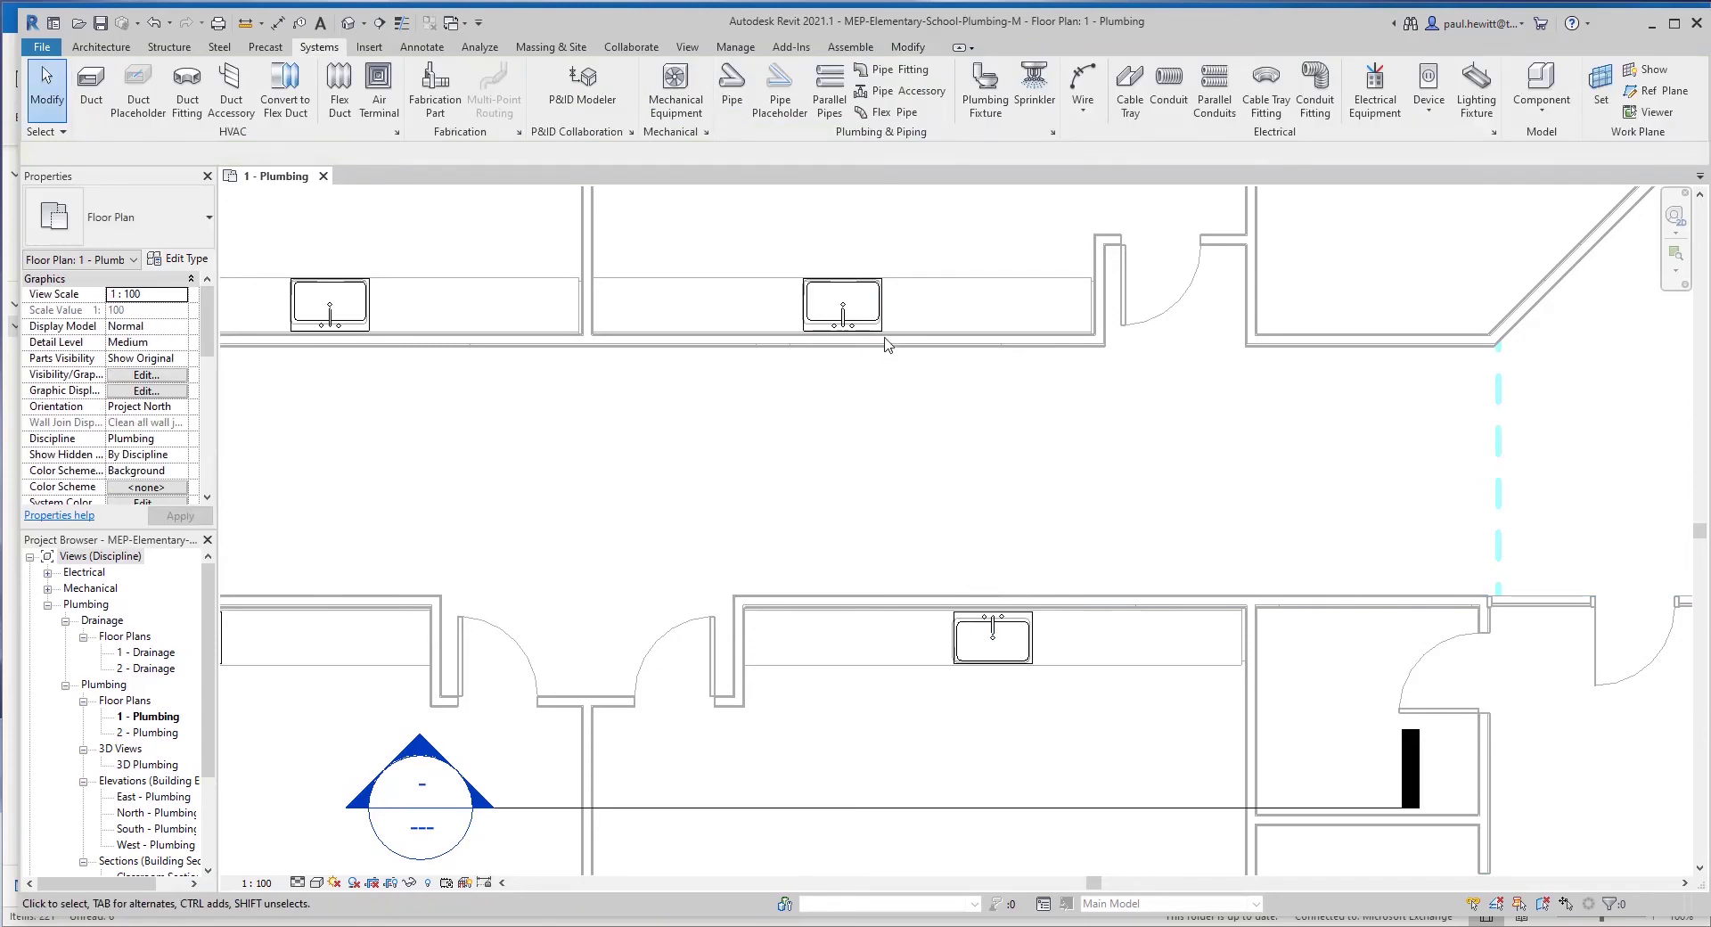
Select the upper and lower classroom sinks and copy them to the clipboard
{"action": "left_click", "coordinate": [880, 323]}
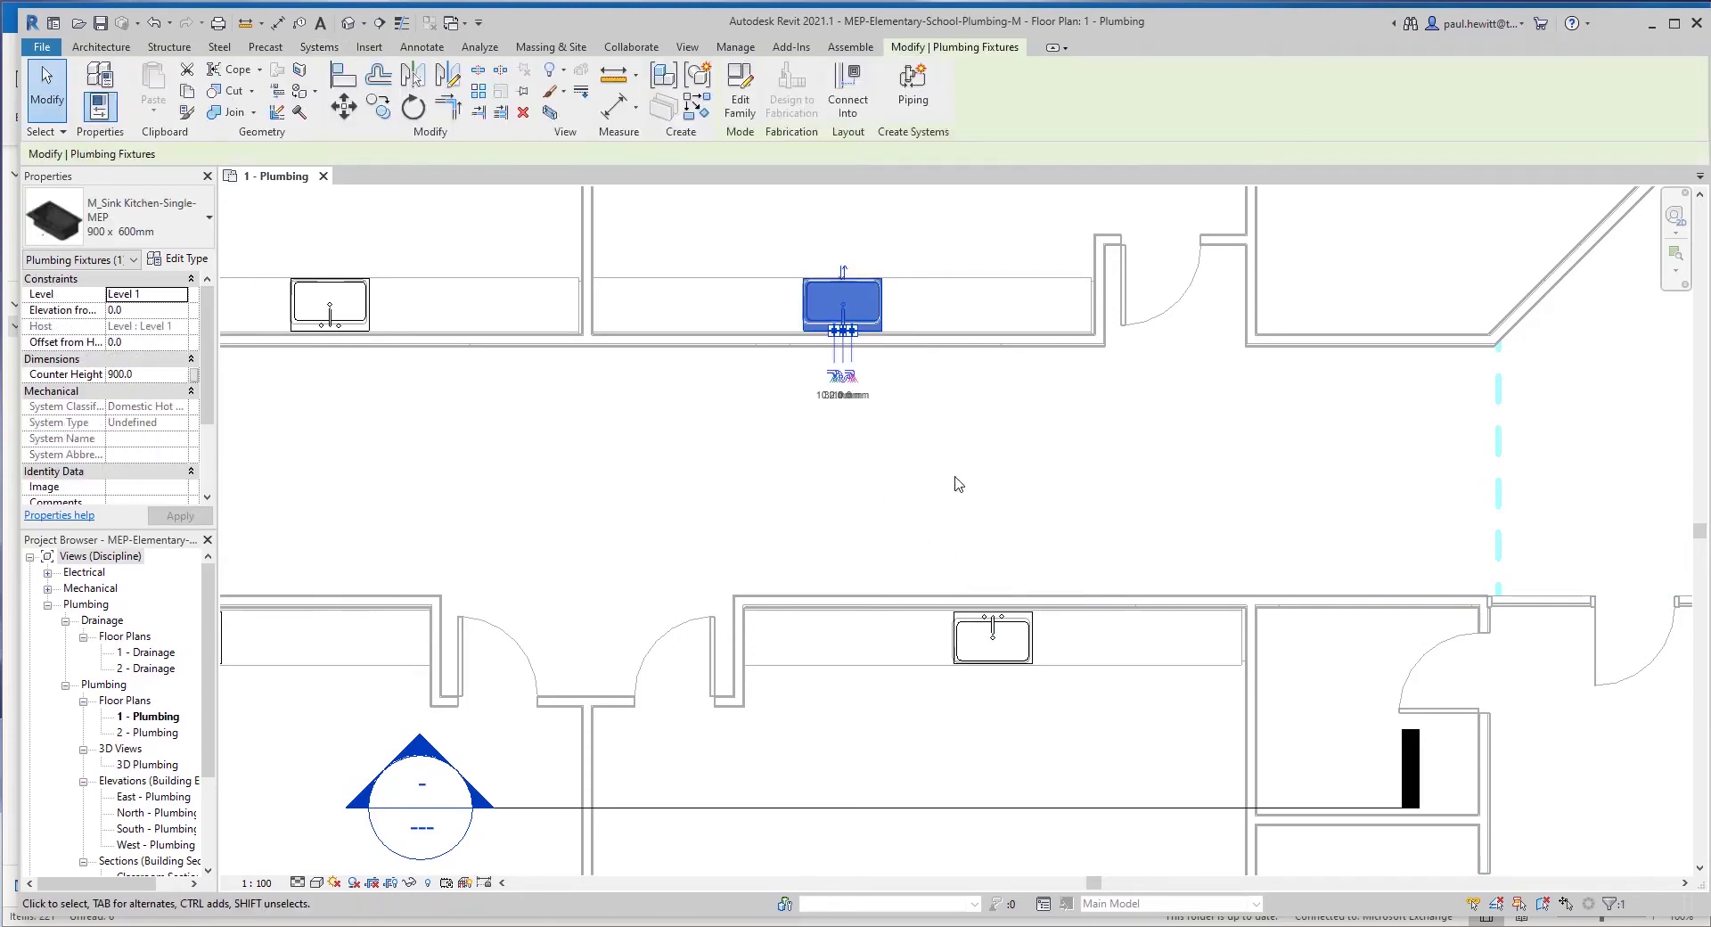
{"action": "left_click", "coordinate": [1018, 628], "text": "ctrl"}
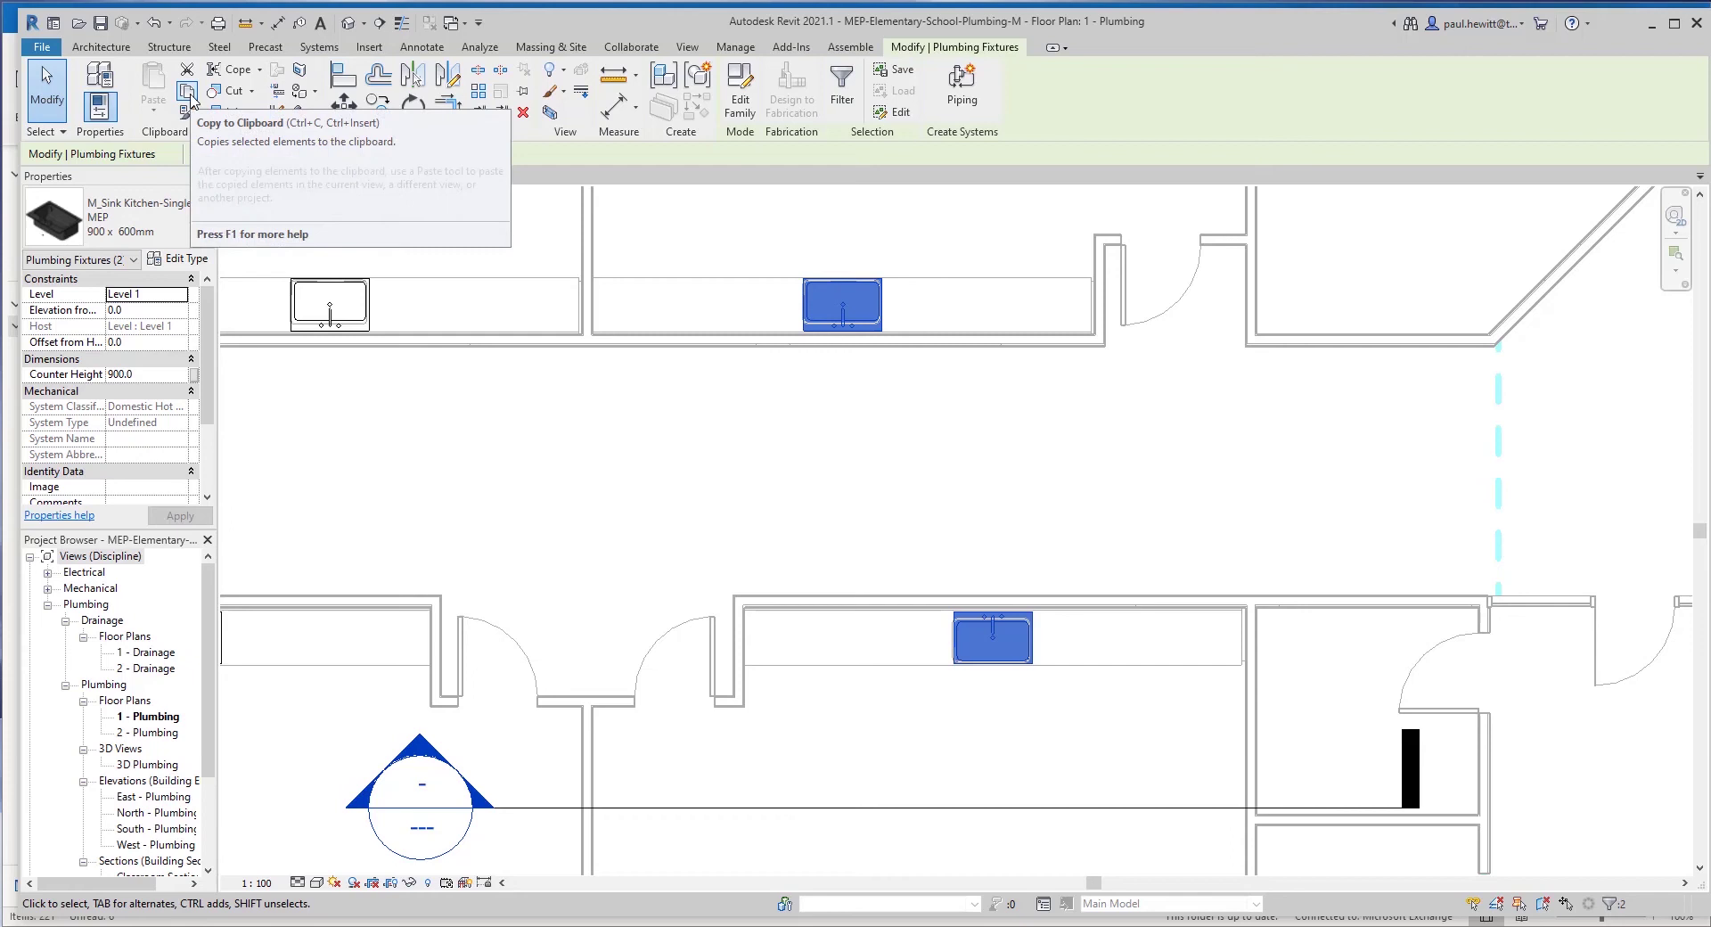
{"action": "left_click", "coordinate": [190, 98]}
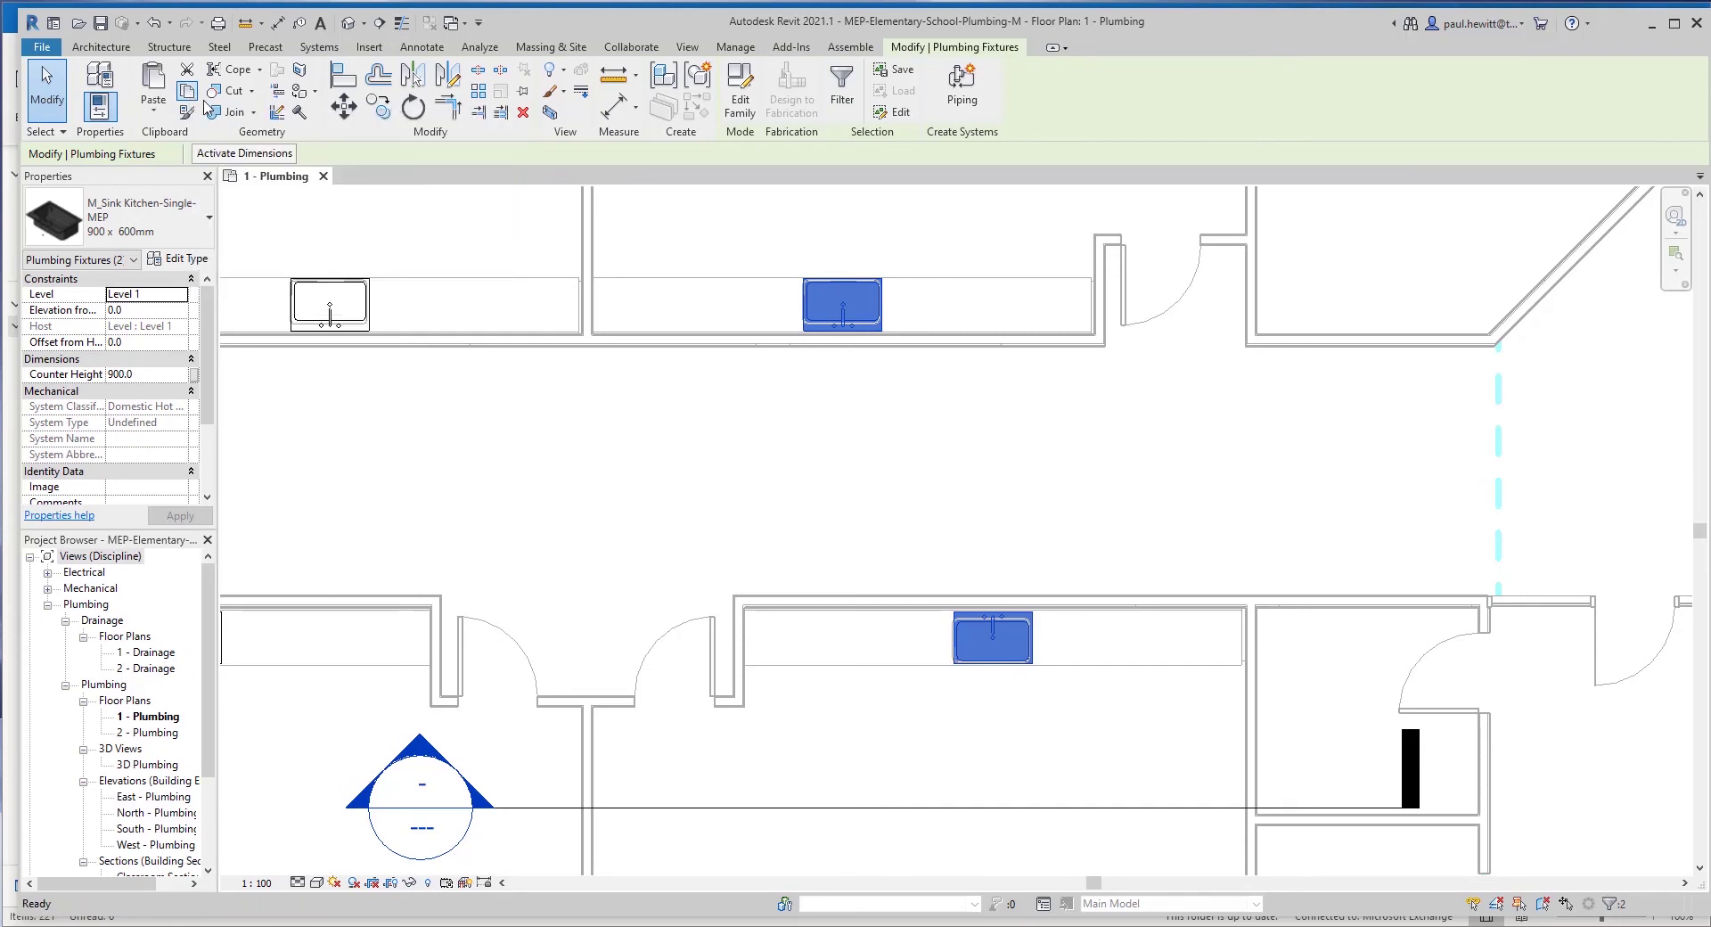
Paste the sinks Aligned to Selected Levels onto Level 2
{"action": "left_click", "coordinate": [157, 116]}
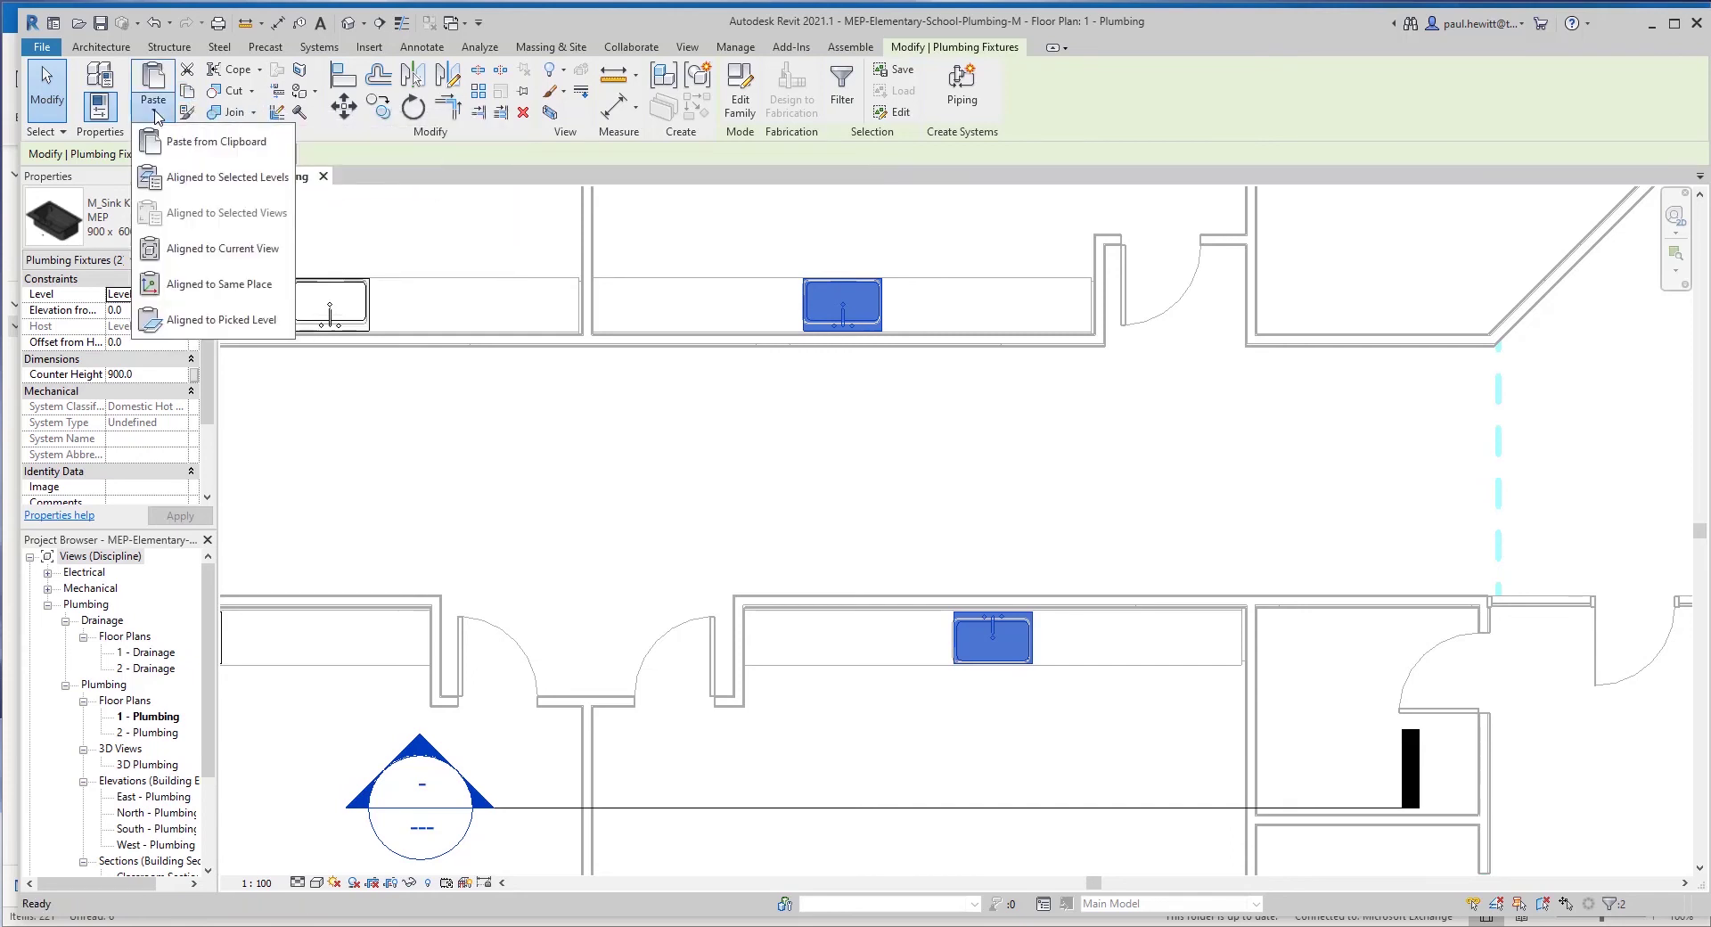
{"action": "left_click", "coordinate": [261, 181]}
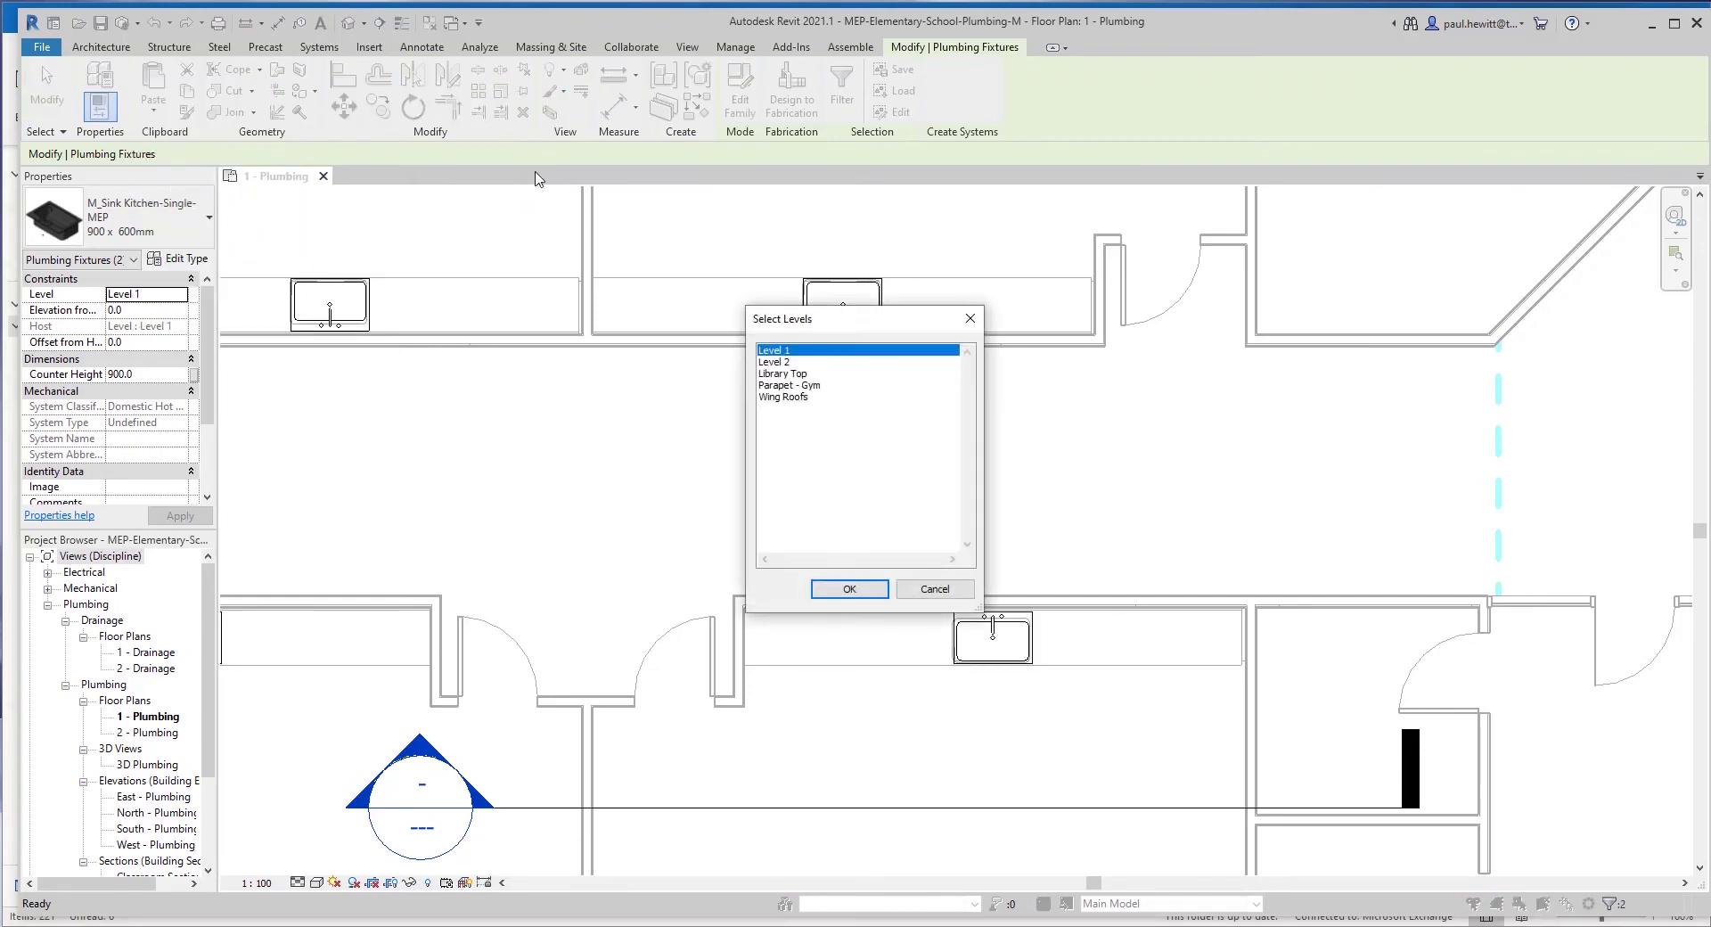
{"action": "left_click", "coordinate": [777, 362]}
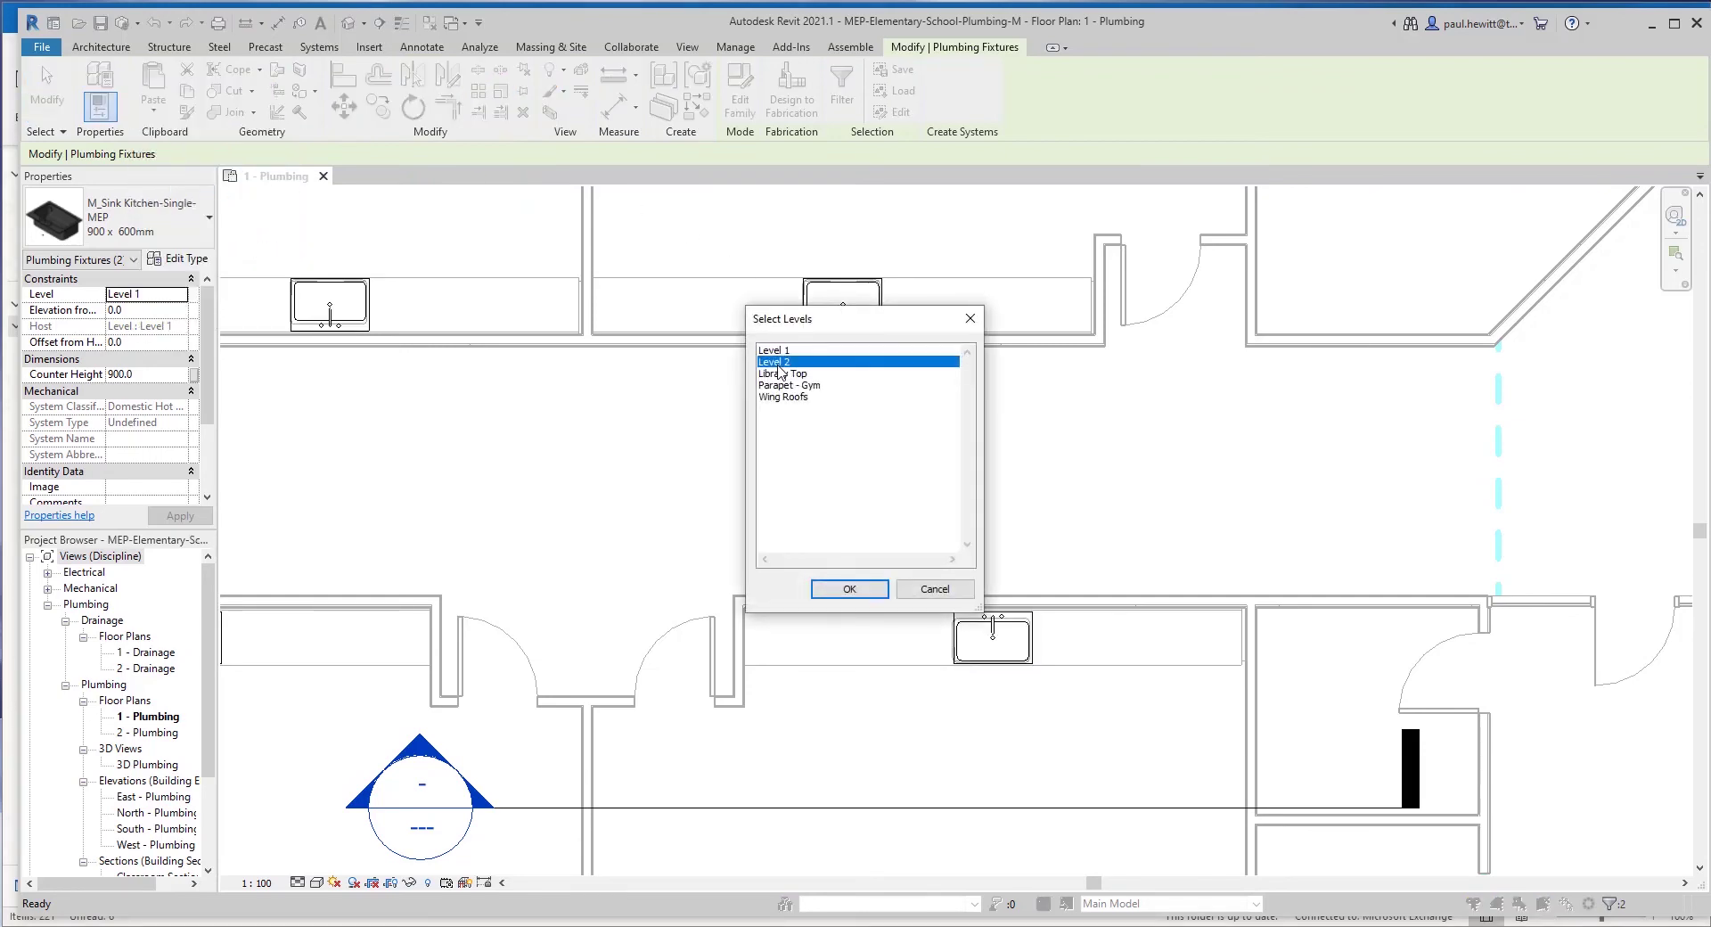
{"action": "left_click", "coordinate": [878, 590]}
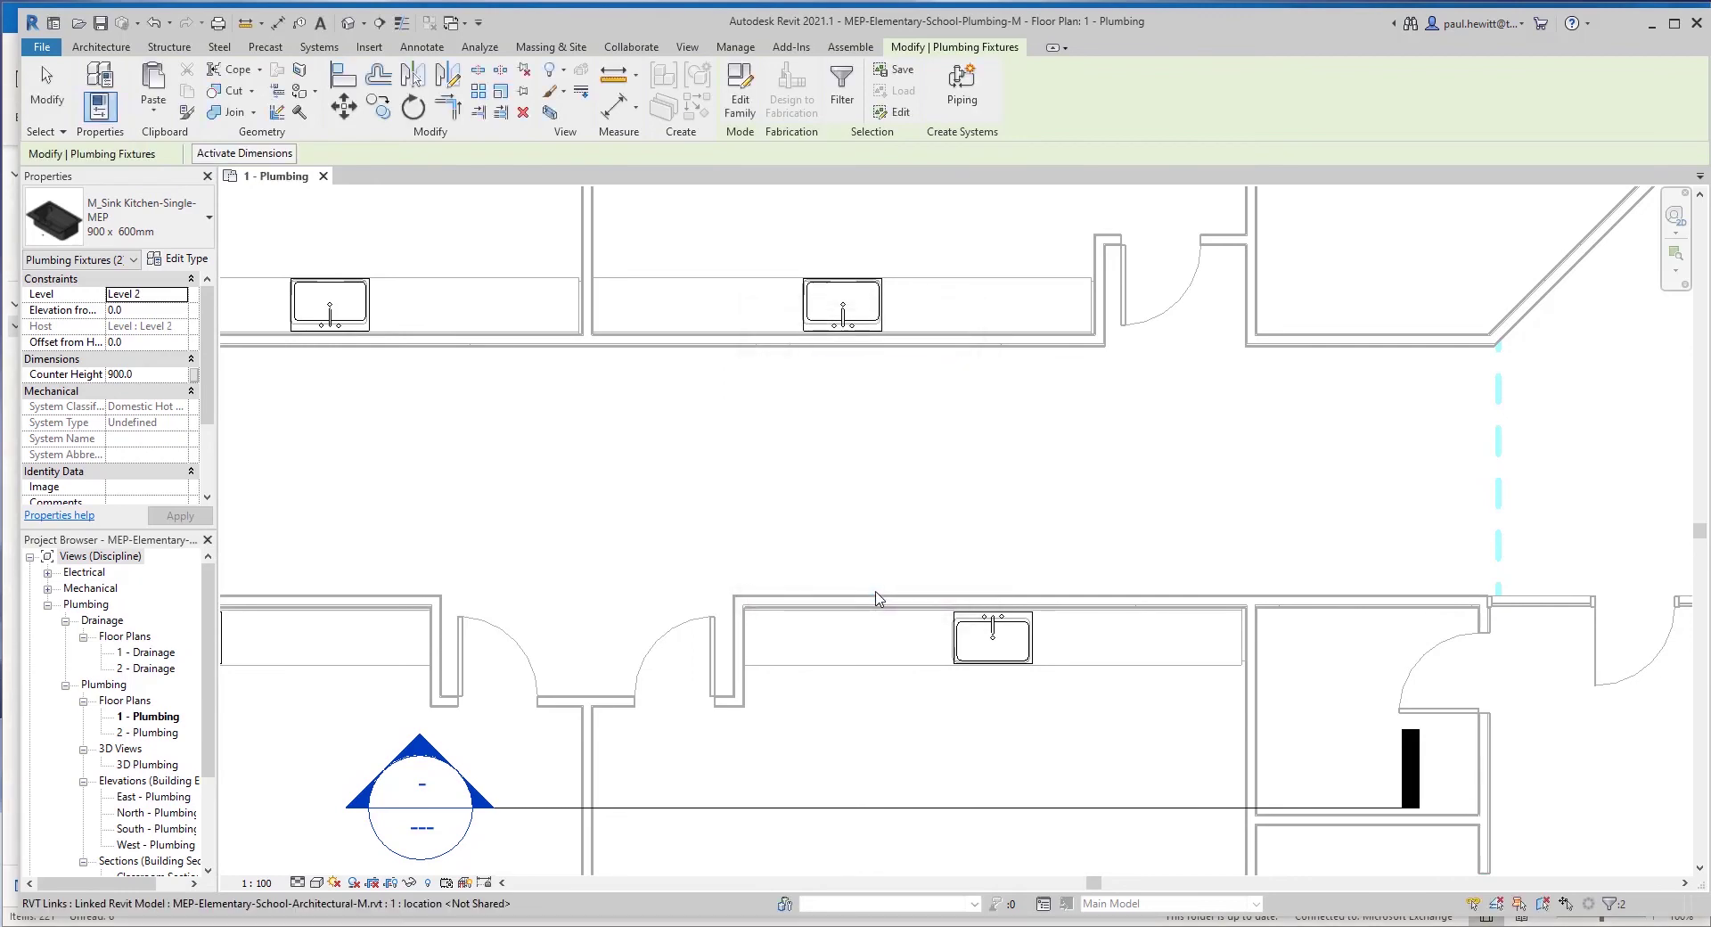
Check the sinks on the 2 - Plumbing plan, then centre 1 - Plumbing on the service rooms by the toilets
{"action": "double_click", "coordinate": [156, 732]}
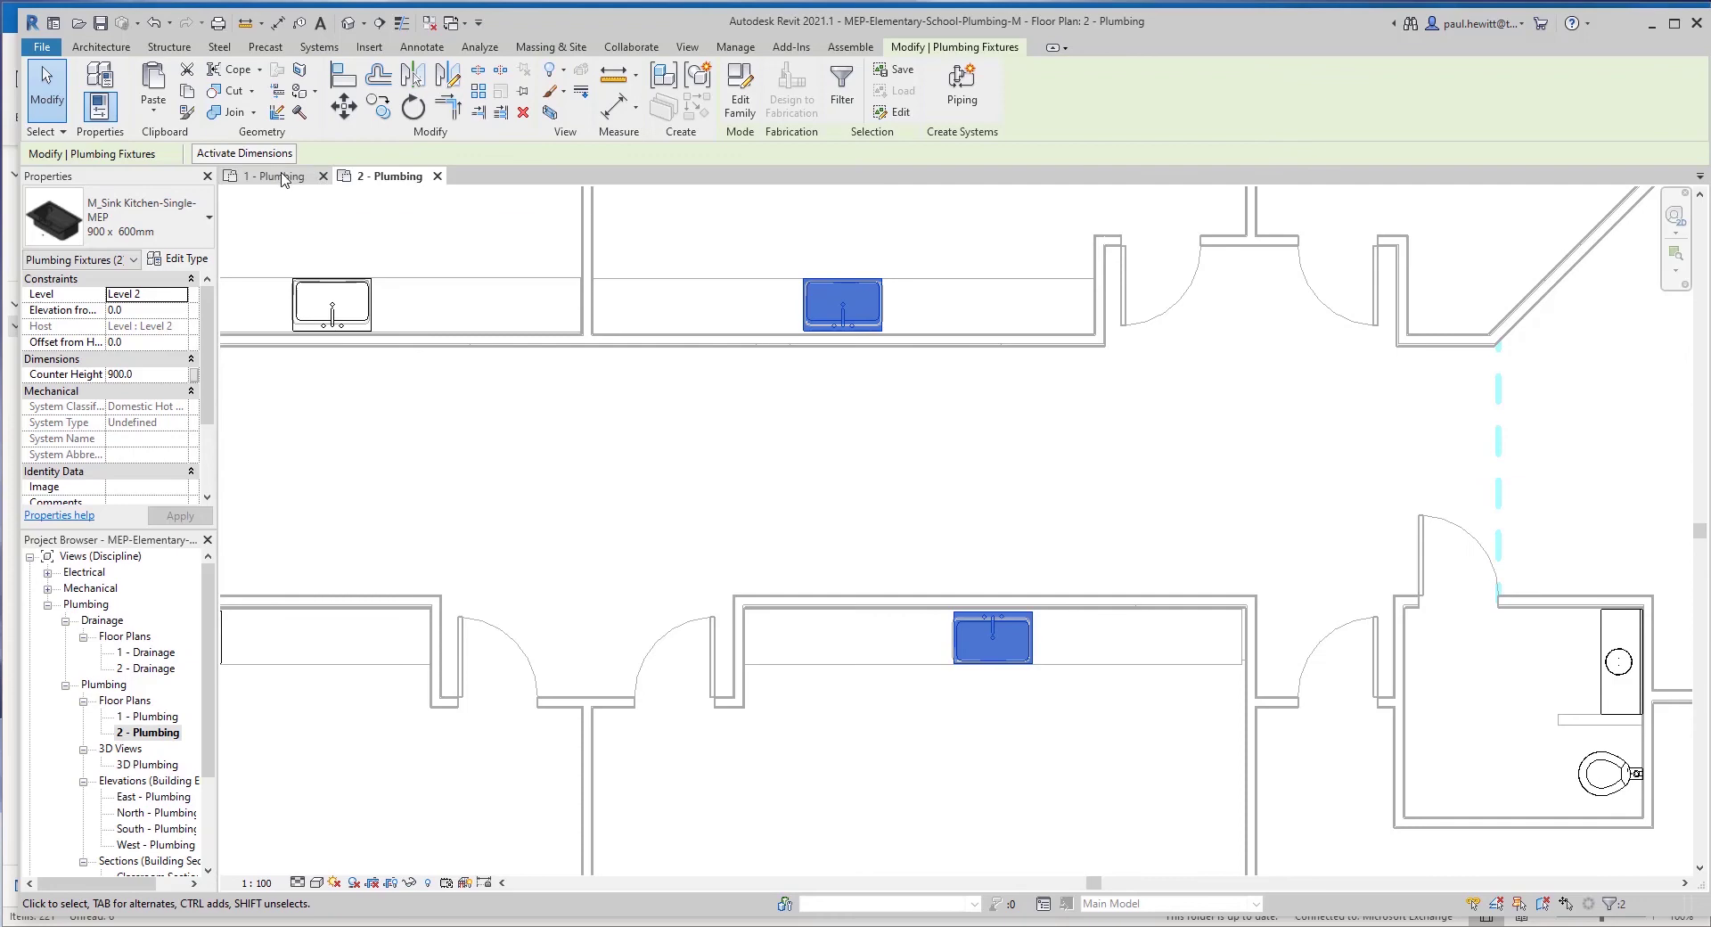
{"action": "left_click", "coordinate": [284, 177]}
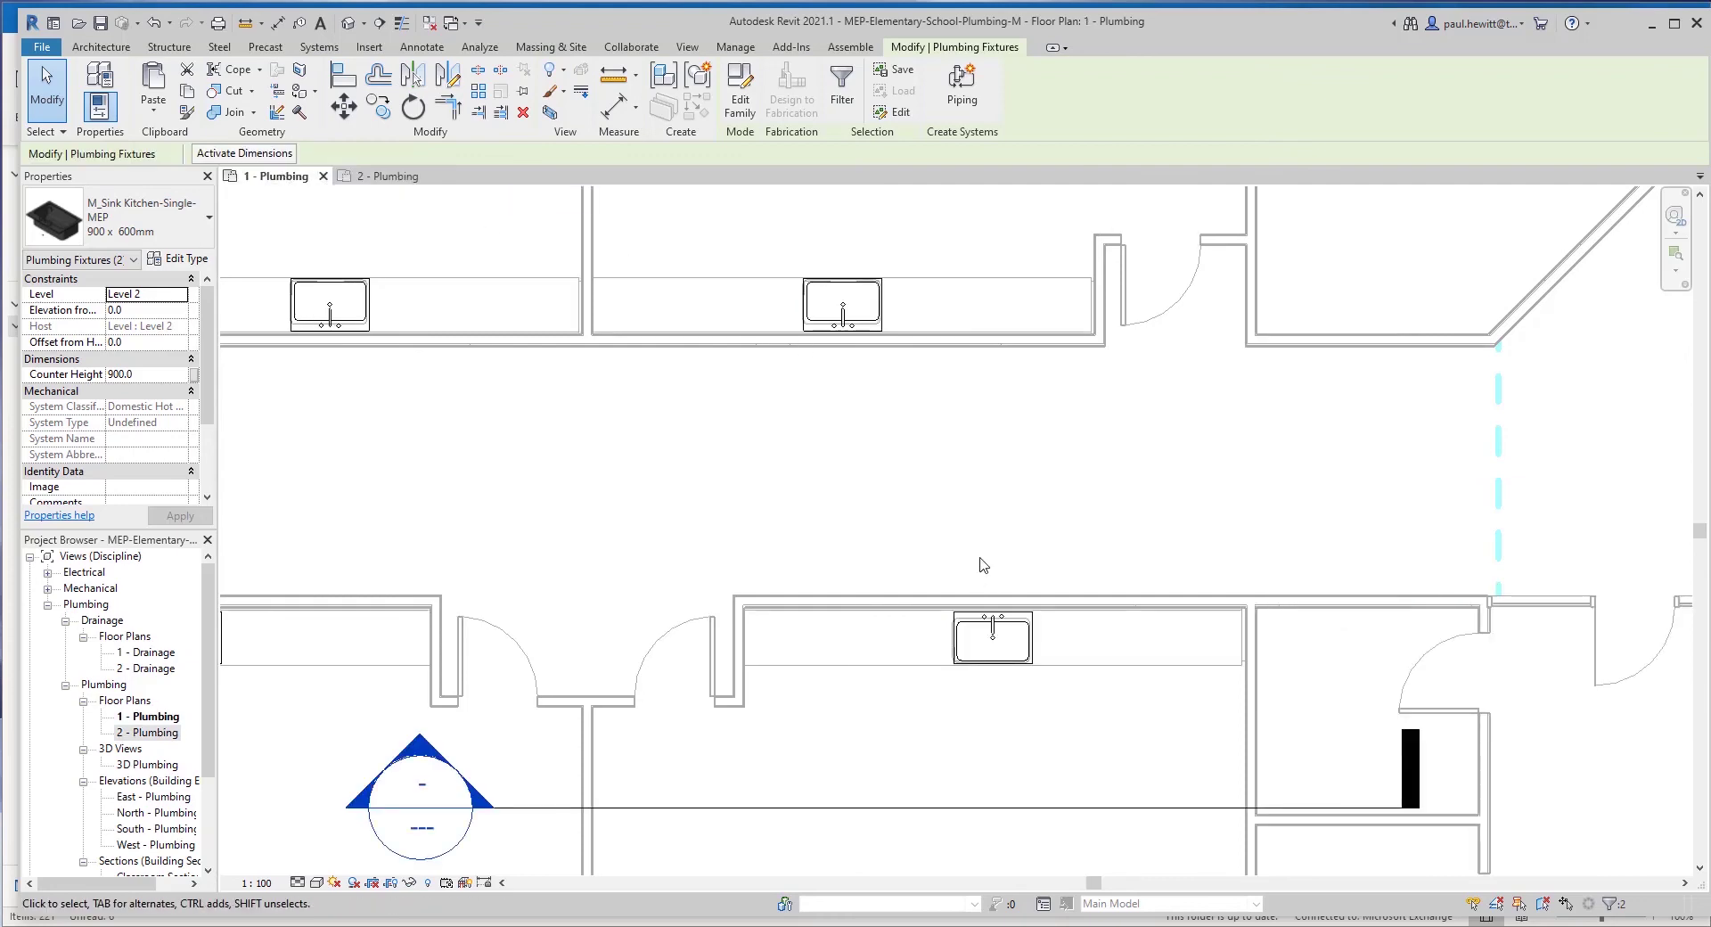
{"action": "scroll", "coordinate": [981, 565], "scroll_direction": "down", "scroll_amount": 3}
{"action": "mouse_move", "coordinate": [1268, 522]}
{"action": "middle_mouse_down"}
{"action": "mouse_move", "coordinate": [1310, 579]}
{"action": "mouse_move", "coordinate": [744, 811]}
{"action": "middle_mouse_up"}
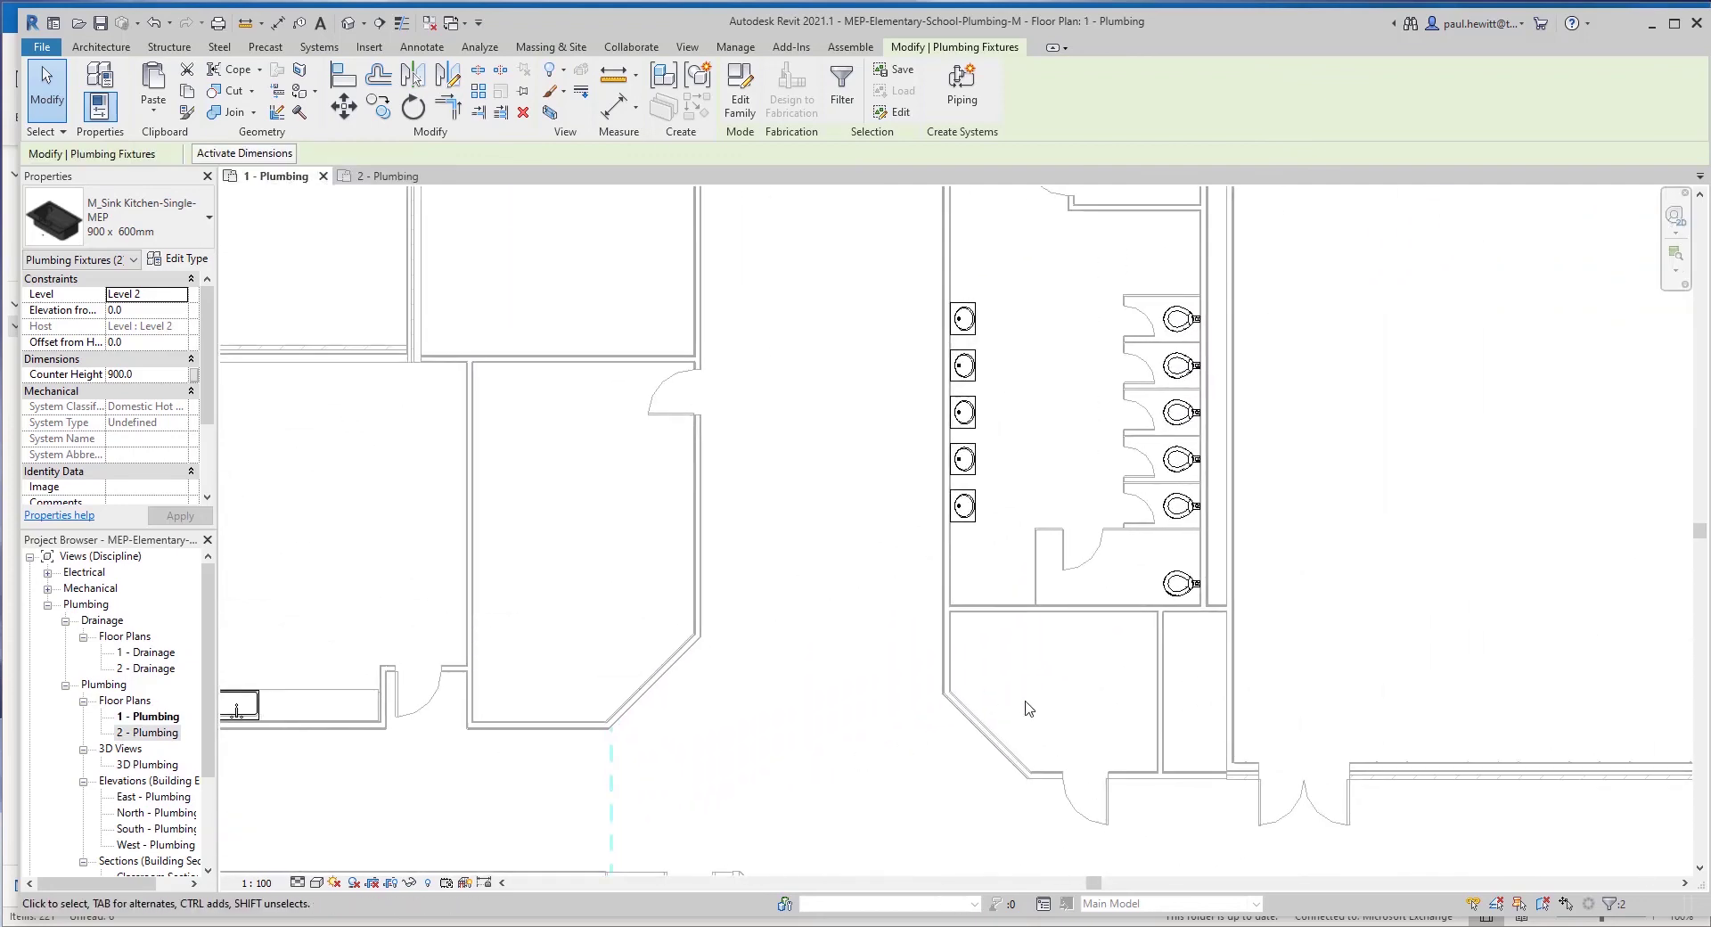
{"action": "middle_click_drag", "start_coordinate": [1245, 442], "coordinate": [1153, 802]}
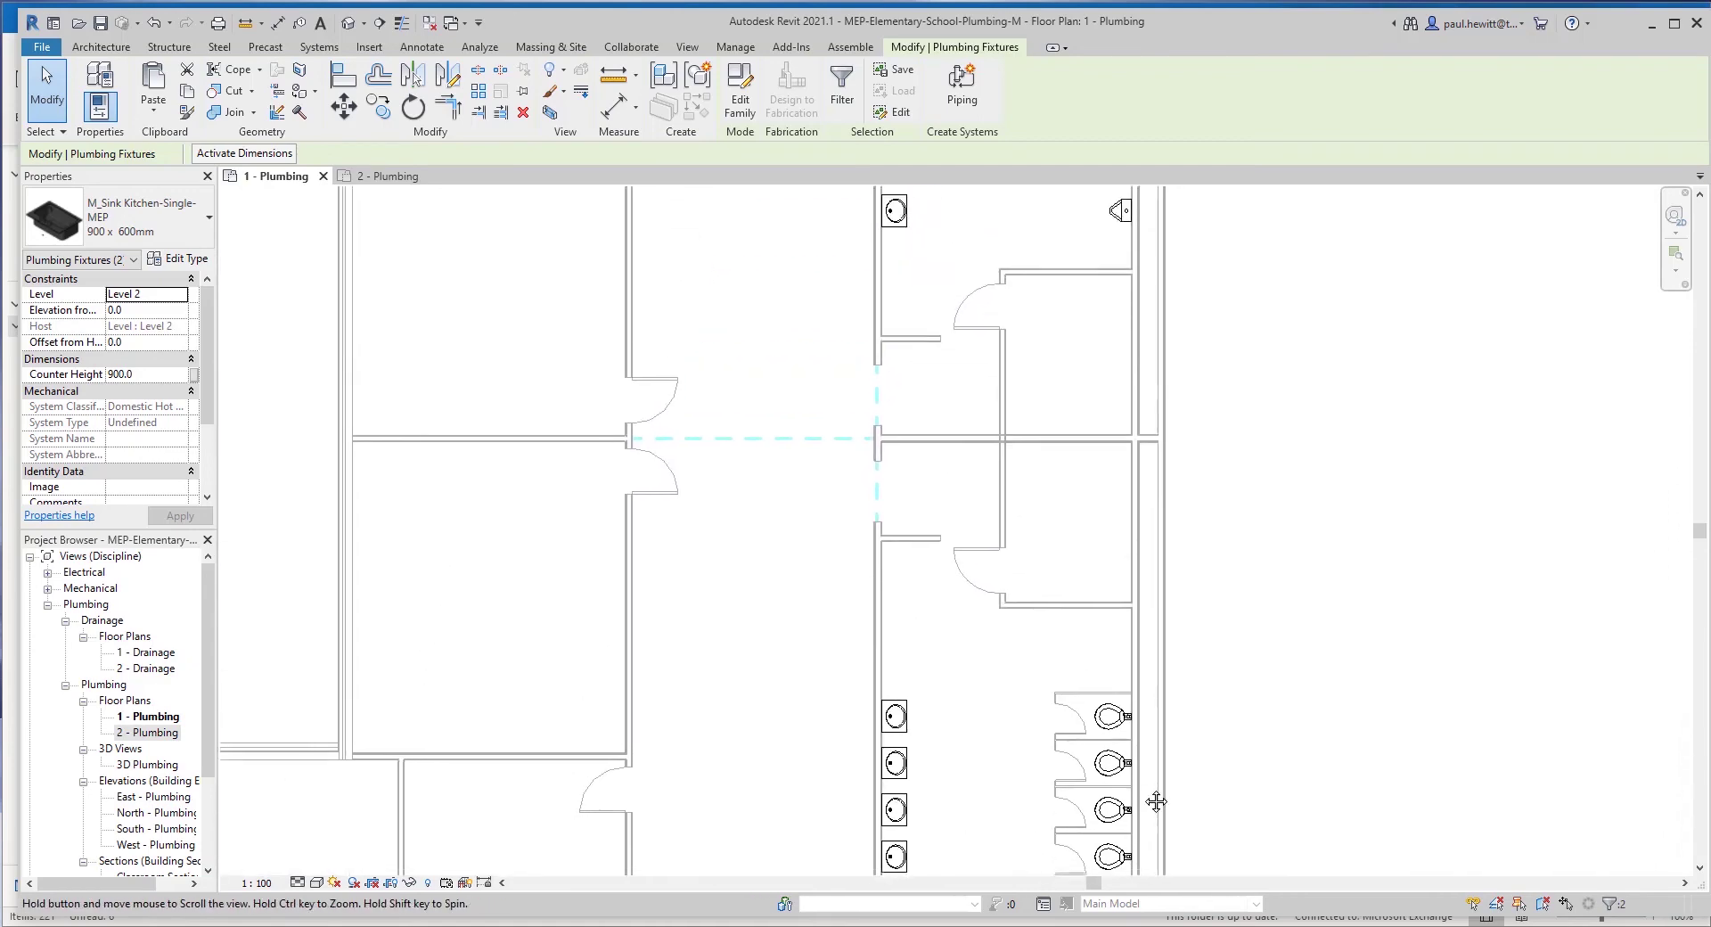
{"action": "scroll", "coordinate": [1102, 499], "scroll_direction": "up", "scroll_amount": 1}
{"action": "scroll", "coordinate": [1102, 499], "scroll_direction": "up", "scroll_amount": 1}
{"action": "middle_click_drag", "start_coordinate": [1096, 496], "coordinate": [1084, 530]}
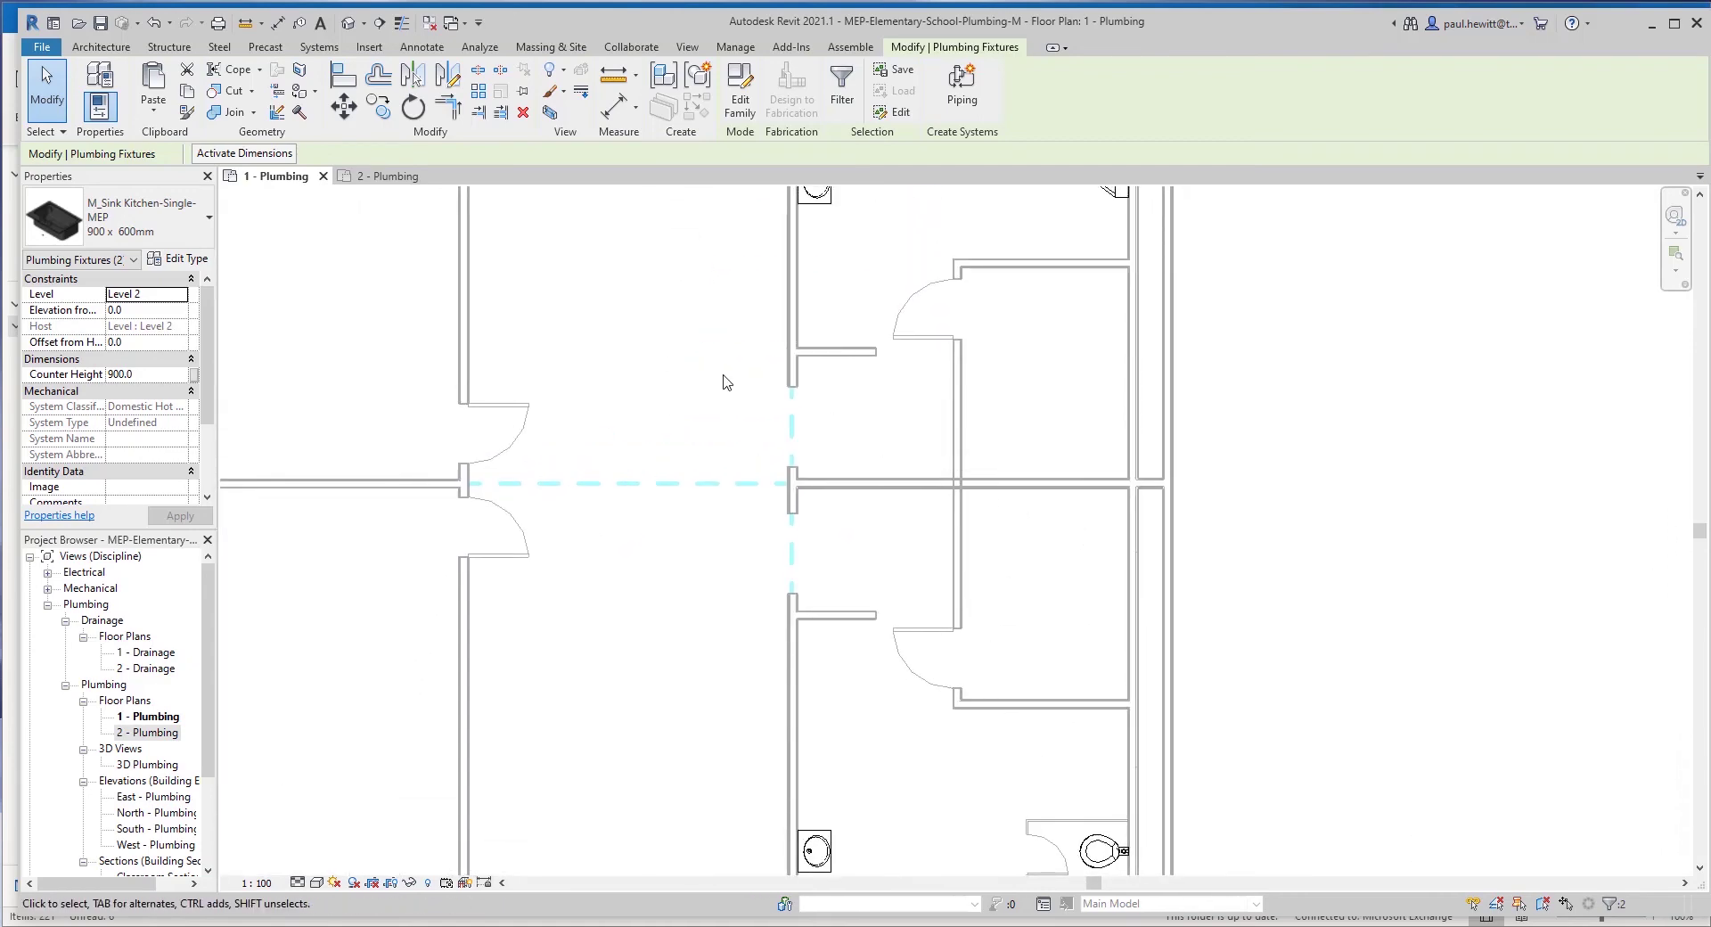
Load the M_Water Heater.rfa family for mechanical equipment placement
{"action": "left_click", "coordinate": [319, 46]}
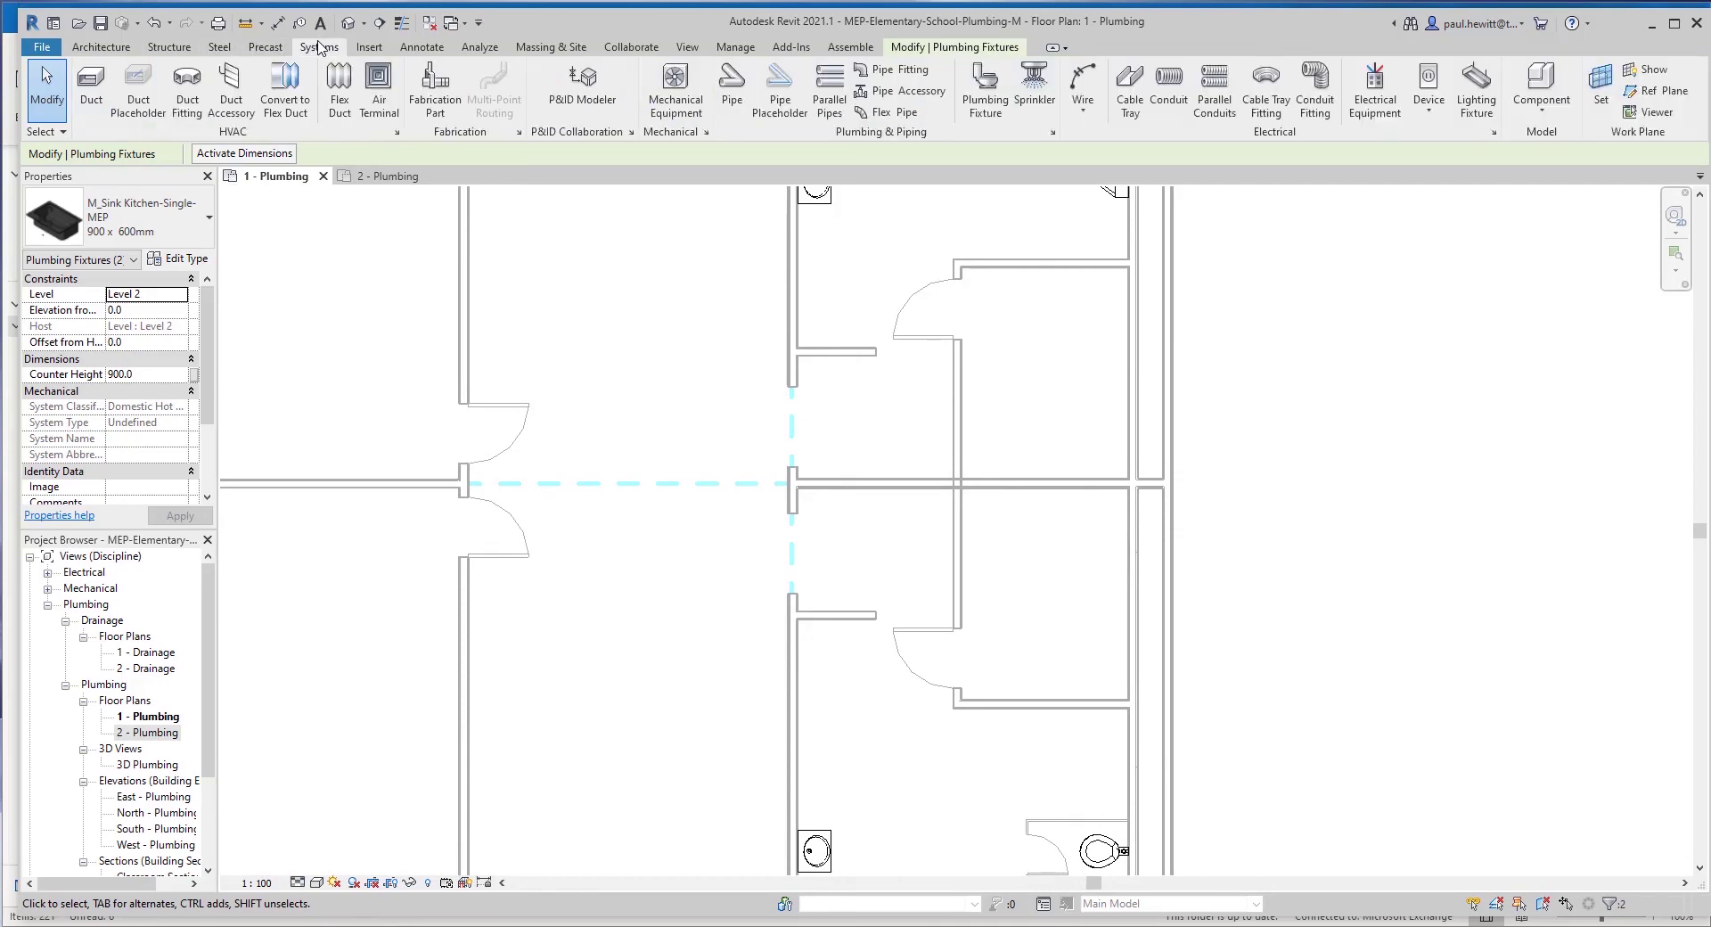
{"action": "left_click", "coordinate": [676, 82]}
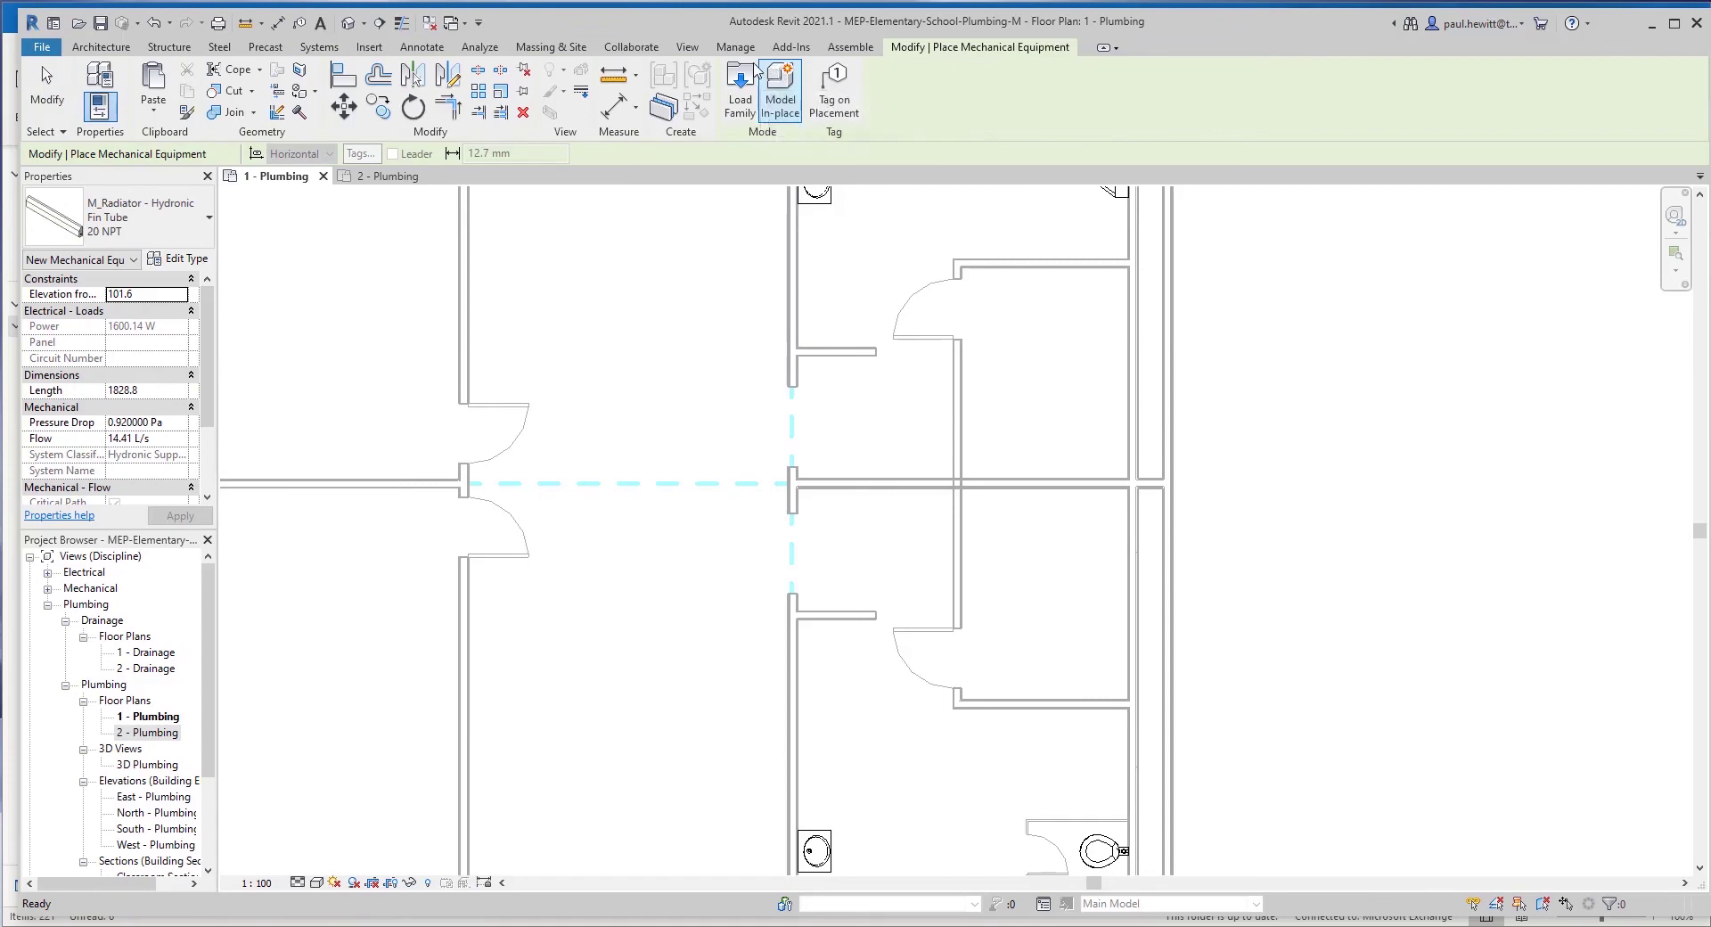
{"action": "left_click", "coordinate": [742, 88]}
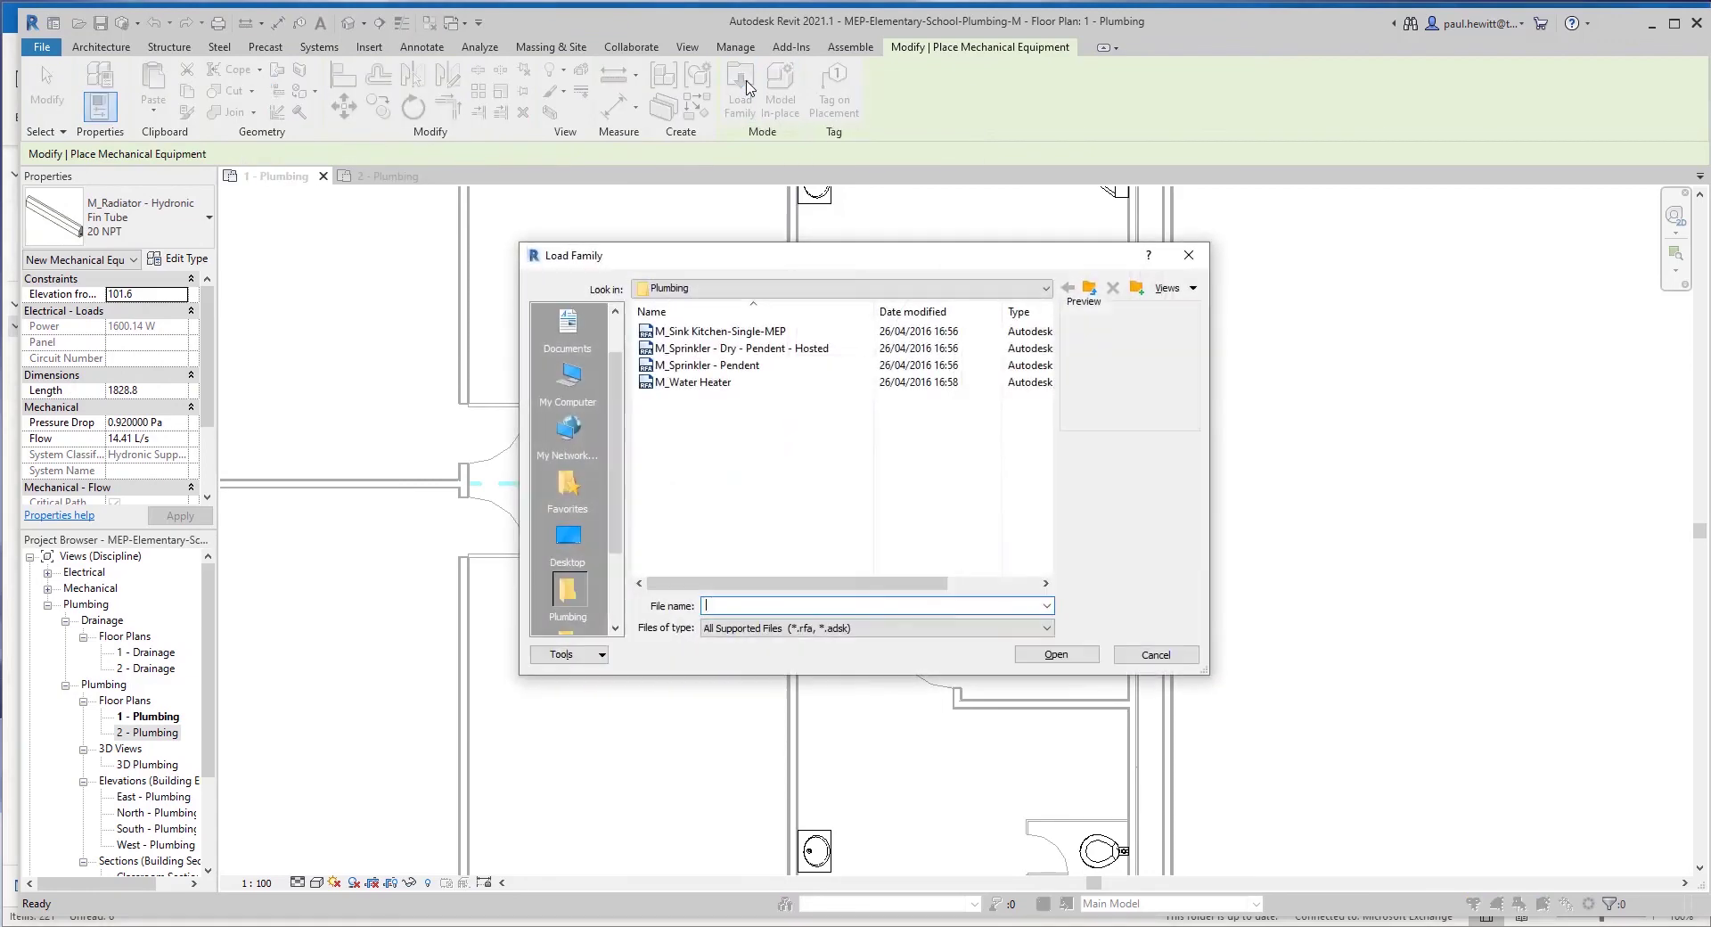
{"action": "left_click", "coordinate": [696, 384]}
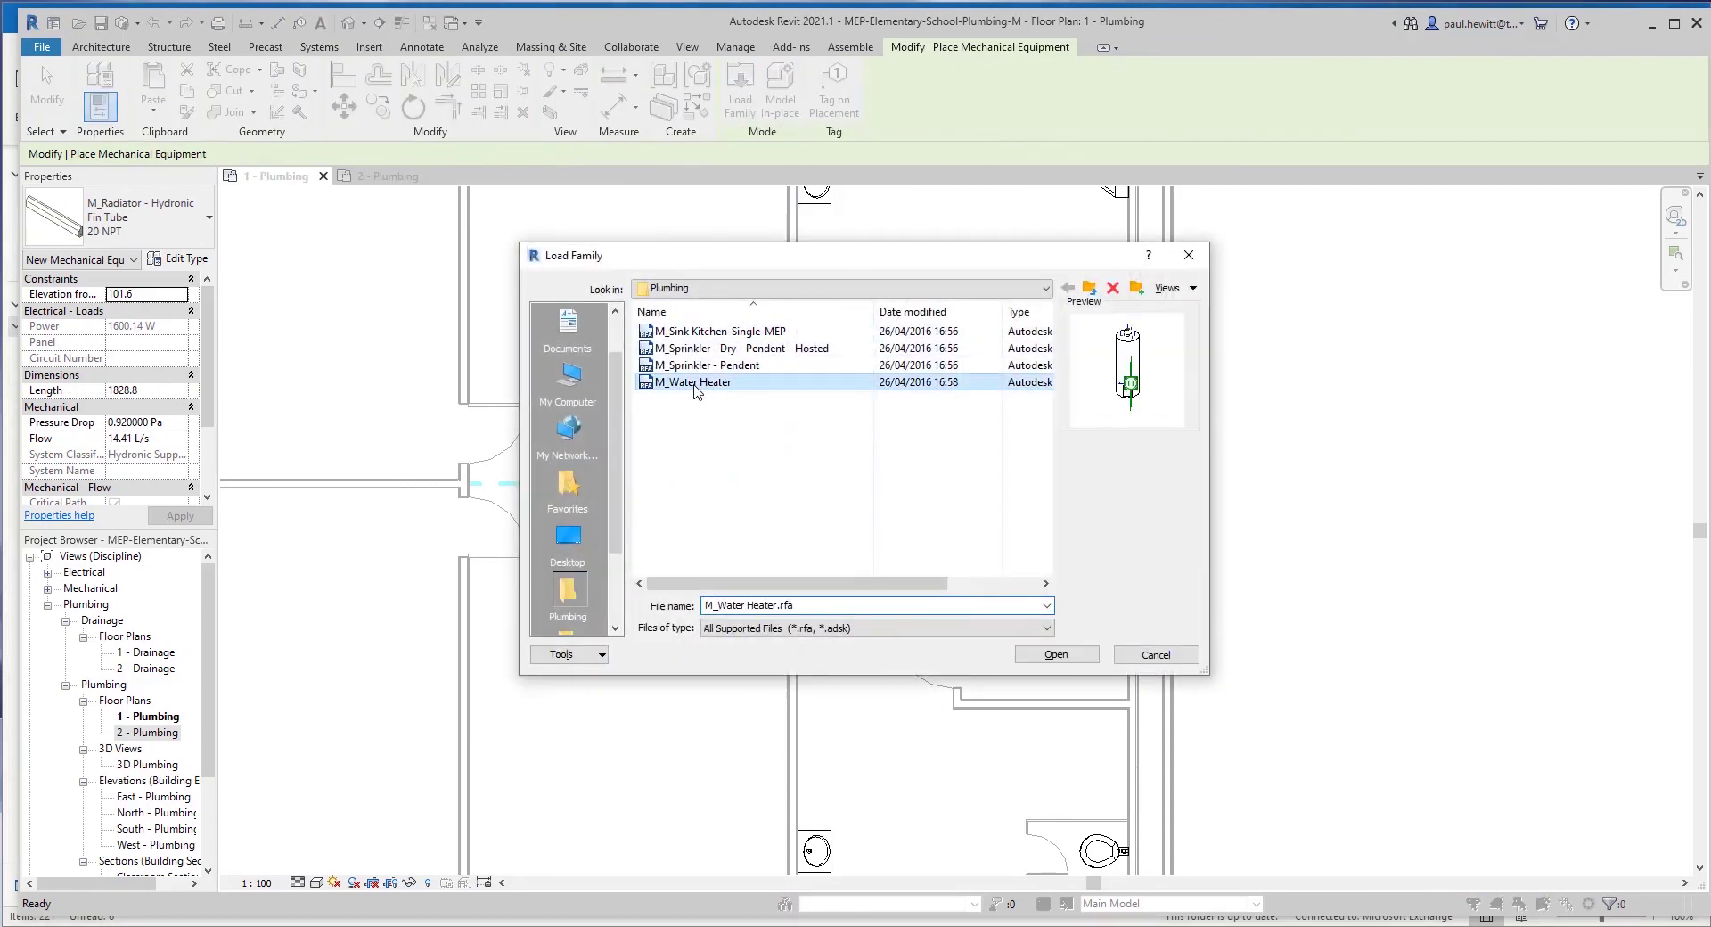
{"action": "left_click", "coordinate": [1056, 655]}
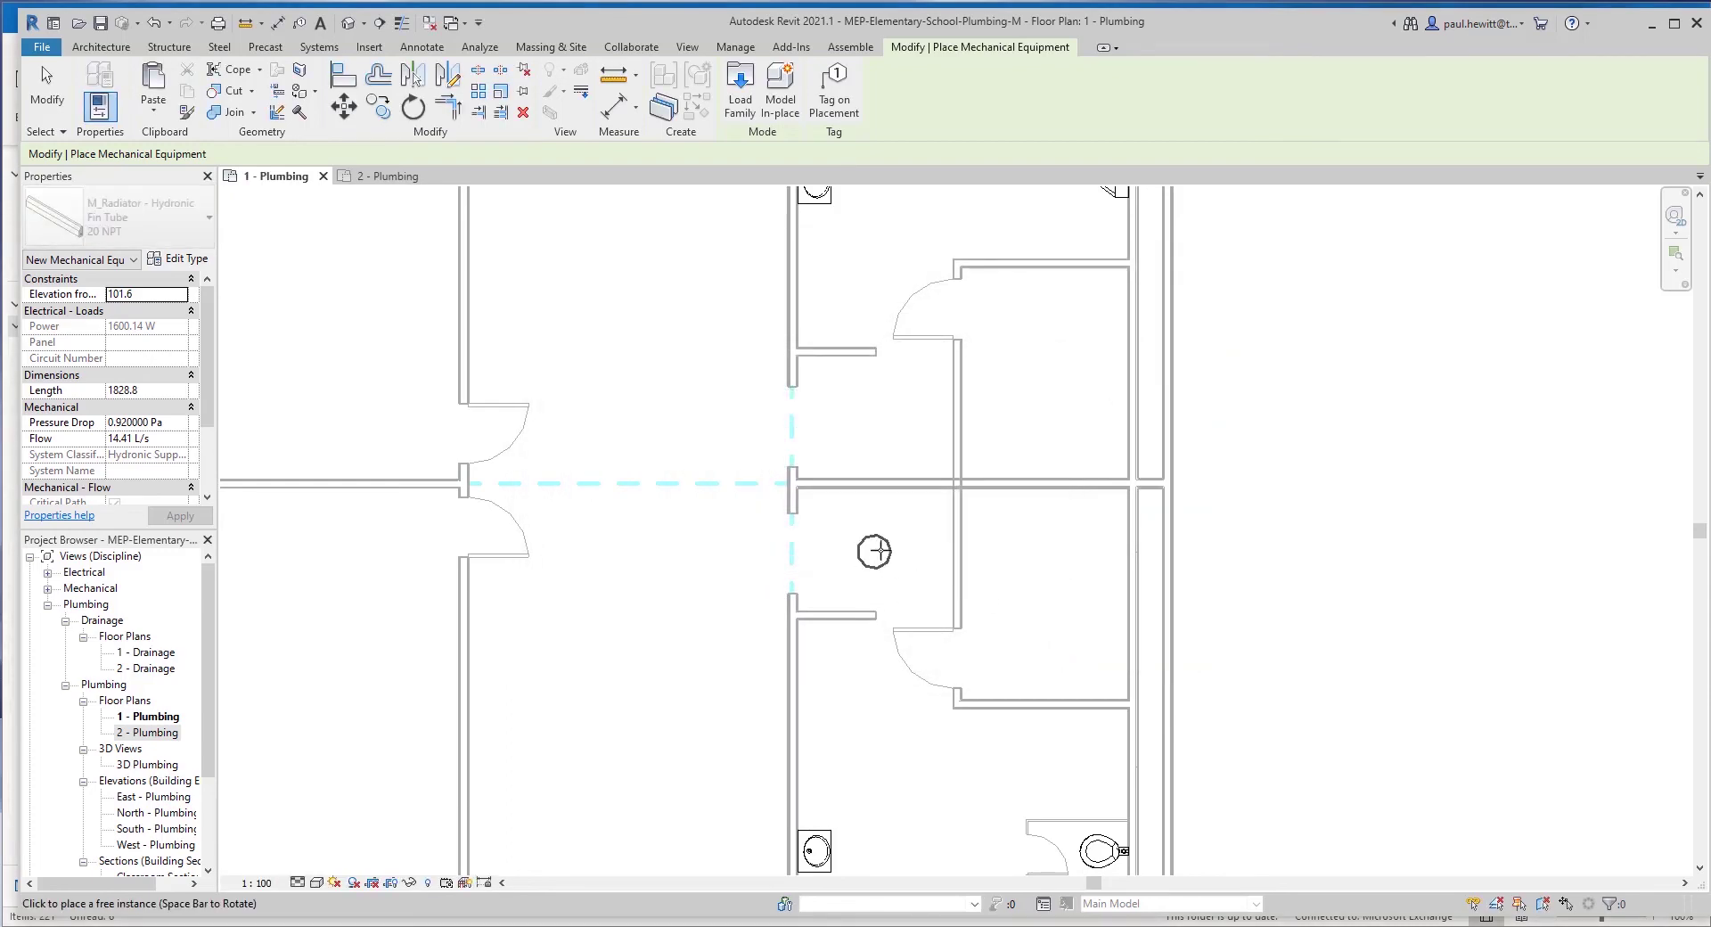
Place two water heaters in the small service room, rotating them 90 degrees to sit vertically
{"action": "left_click", "coordinate": [1100, 517]}
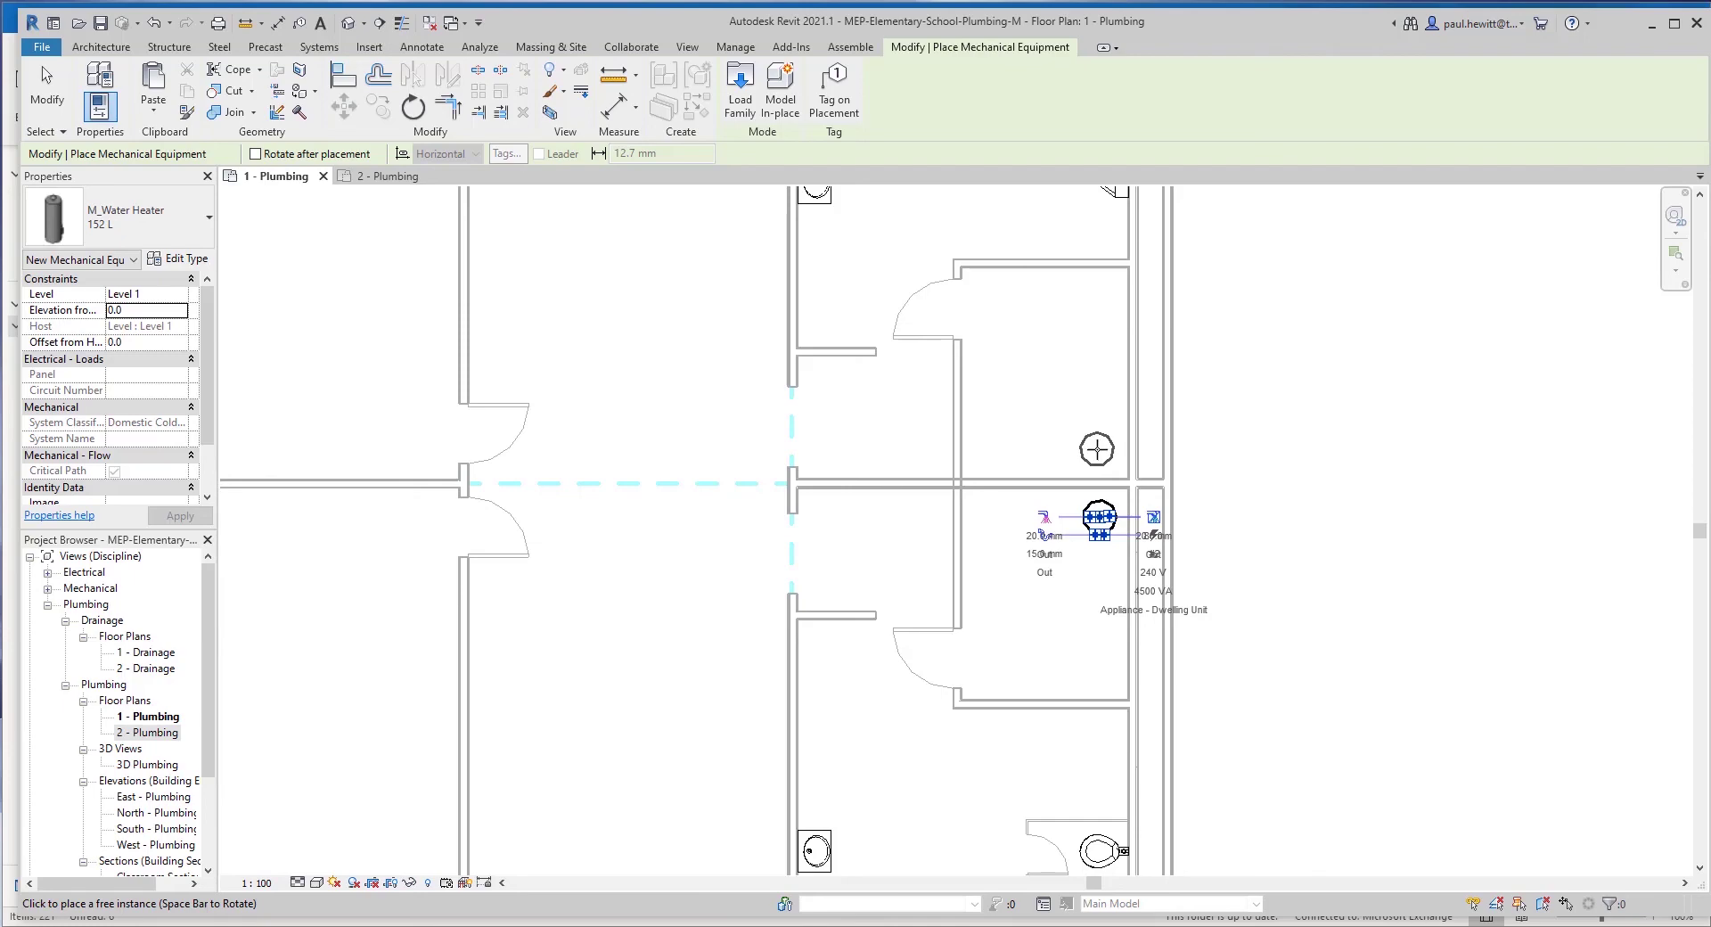
{"action": "key", "text": "space"}
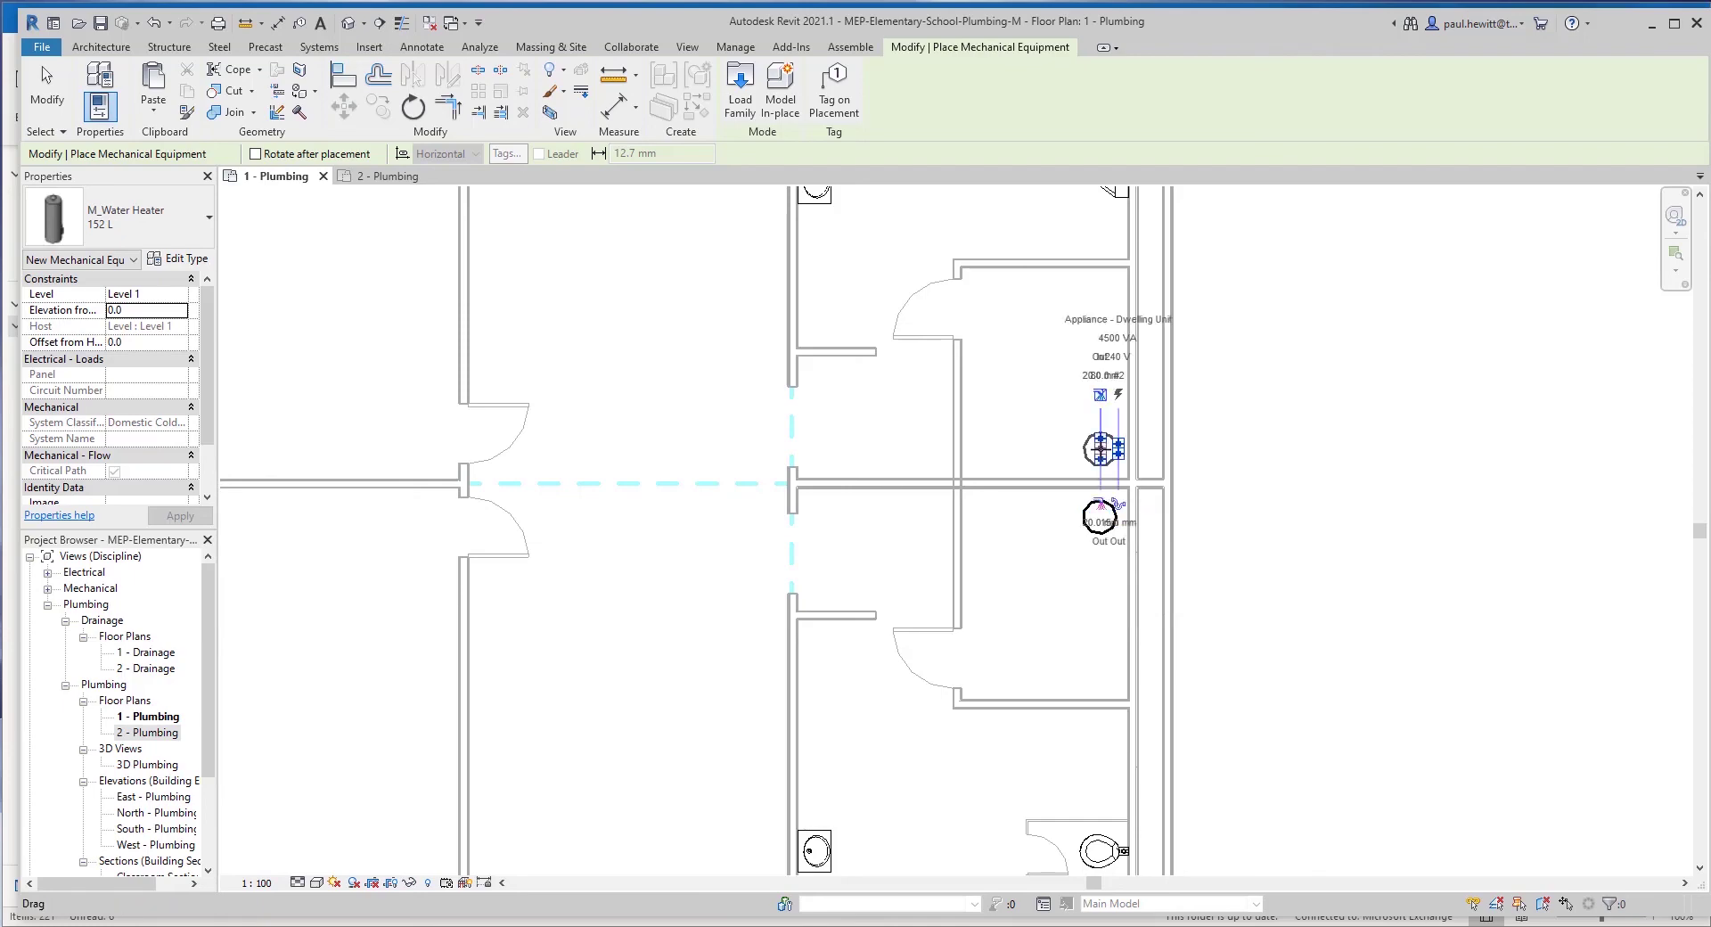
{"action": "left_click", "coordinate": [1100, 448]}
{"action": "key", "text": "Escape"}
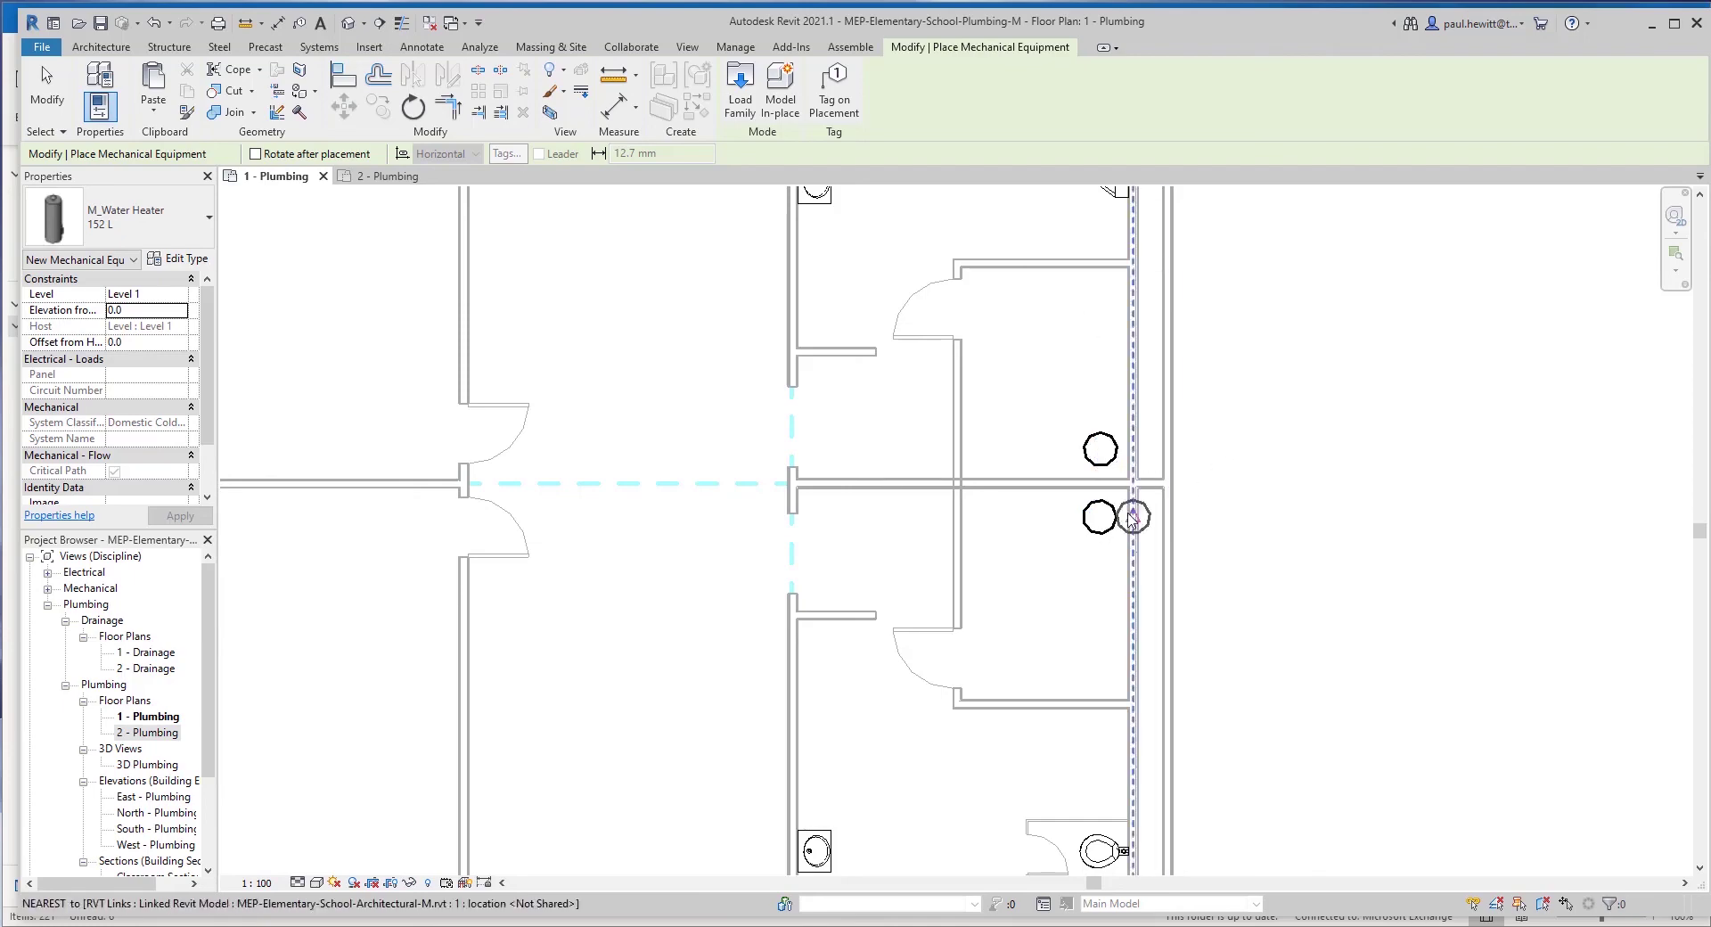
{"action": "left_click", "coordinate": [1114, 515]}
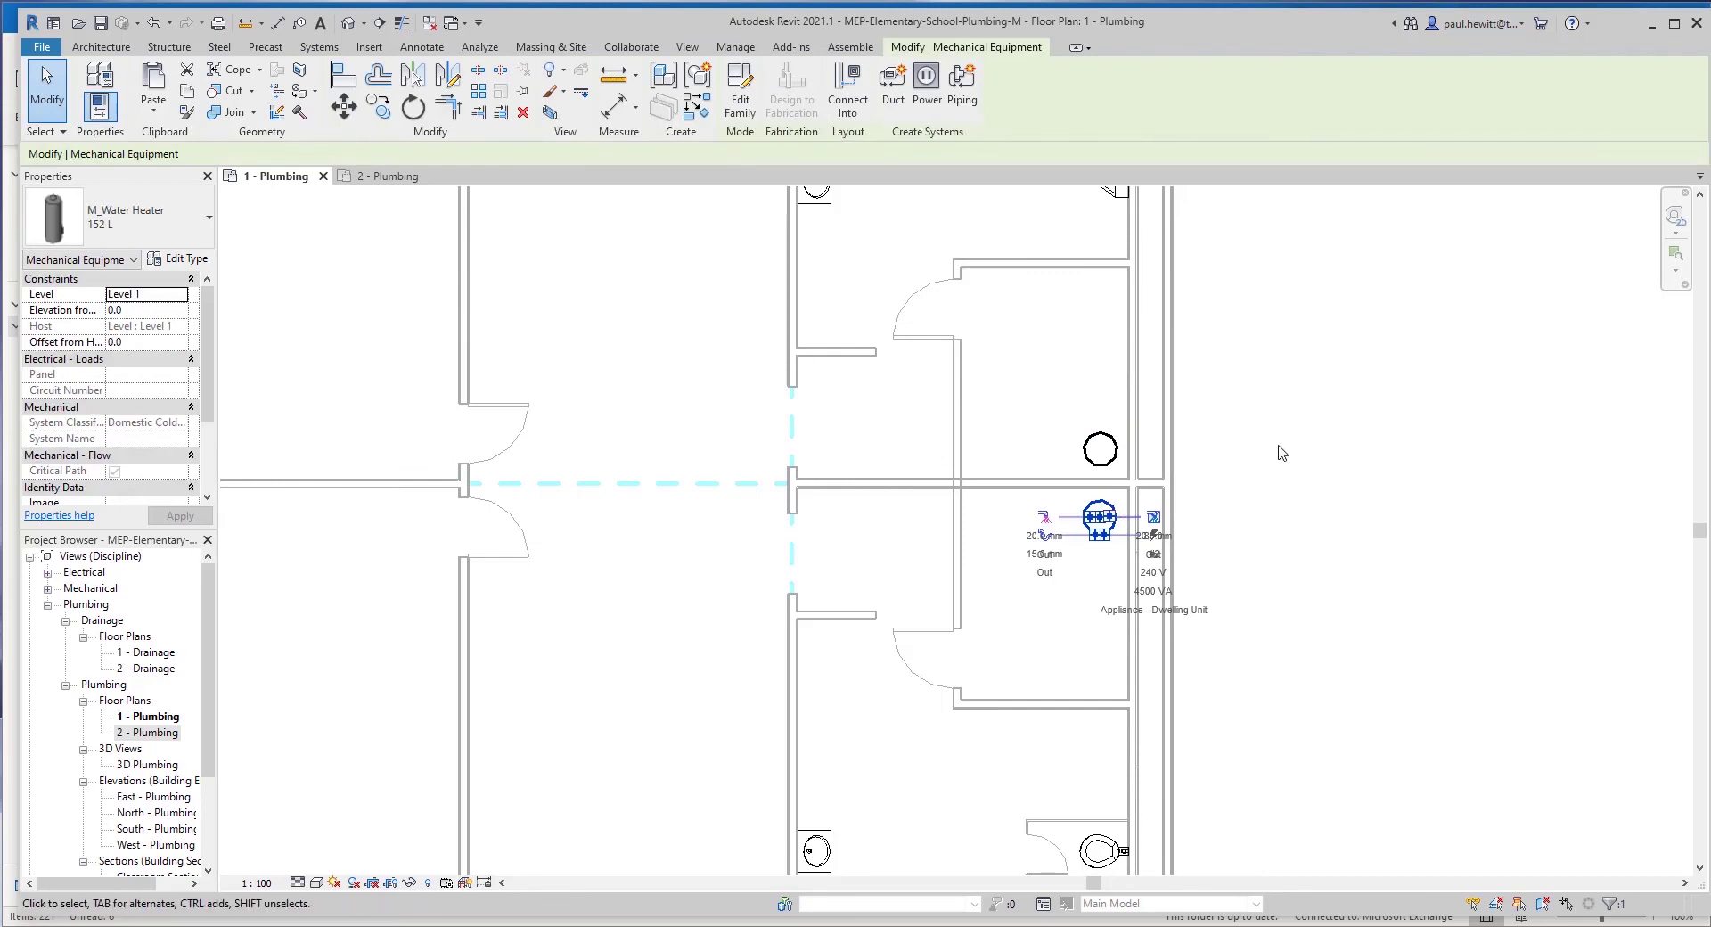
{"action": "key", "text": "space"}
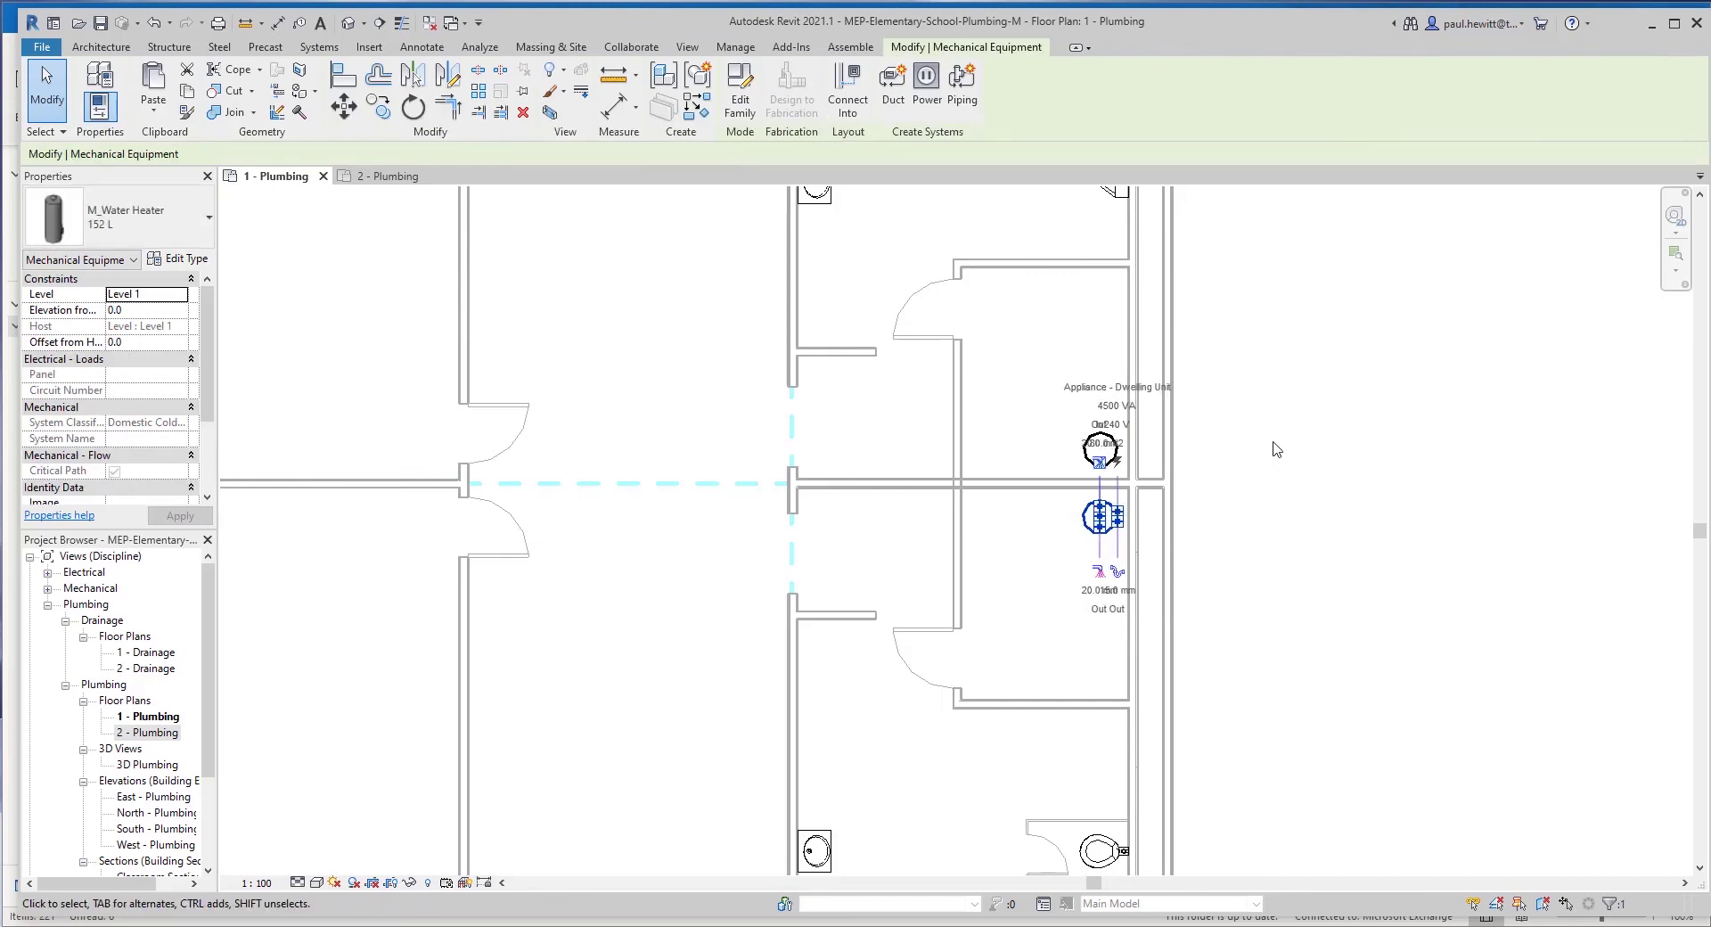